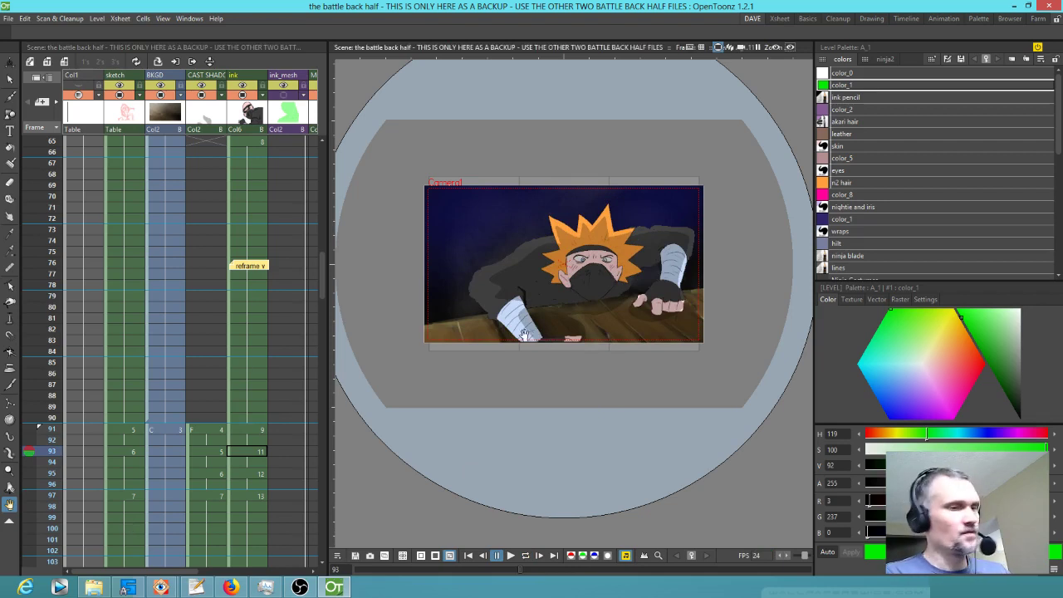
# Scrub through frames 93 to 100 and compare frame 95 with the CAST SHADOW column shown and hidden.
pyautogui.moveTo(54, 434); pyautogui.dragTo(31, 529)
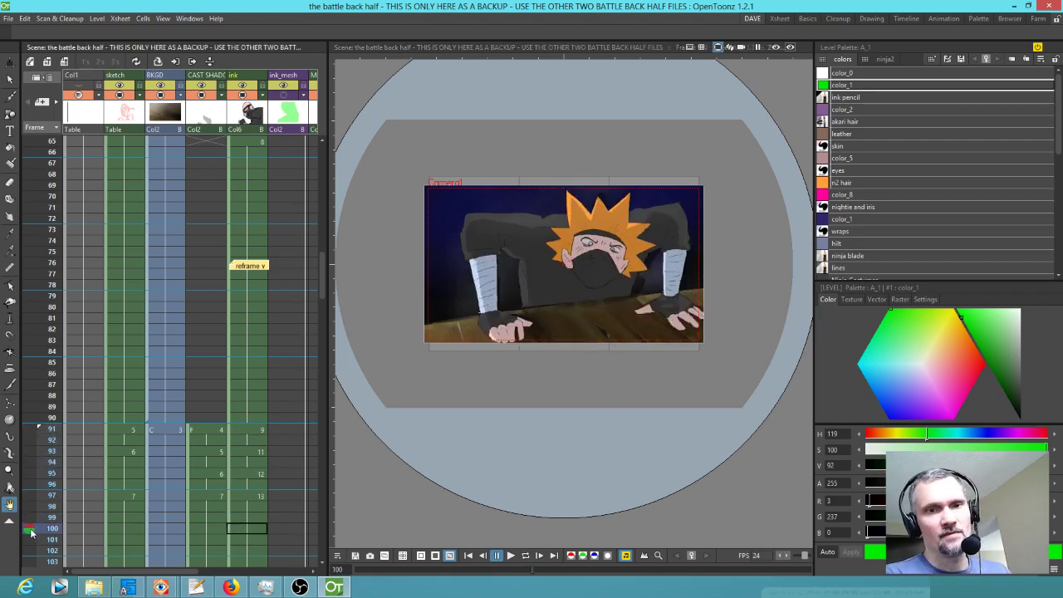
pyautogui.press('-')
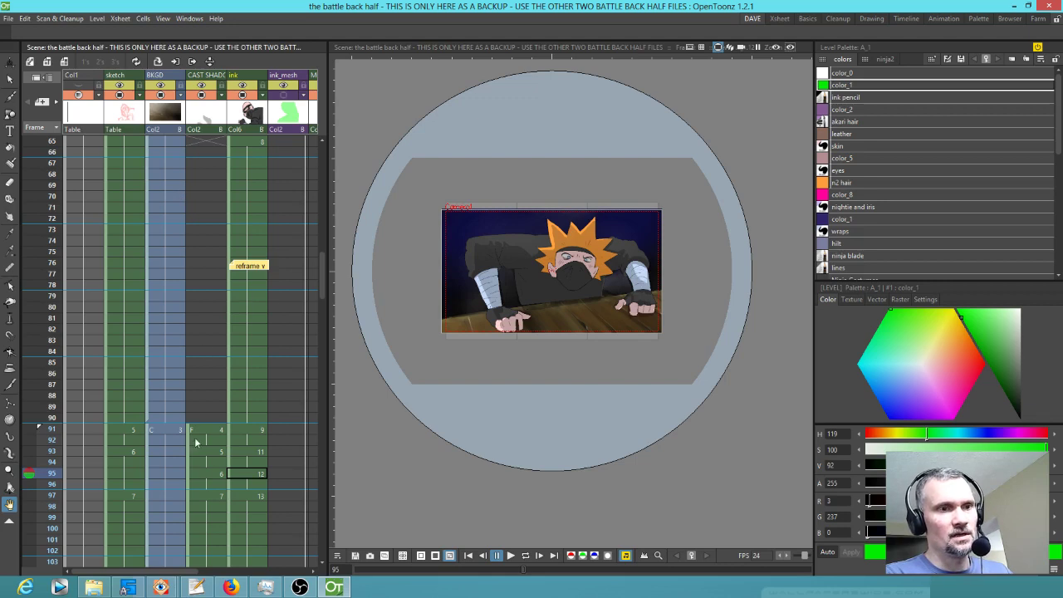
pyautogui.click(203, 471)
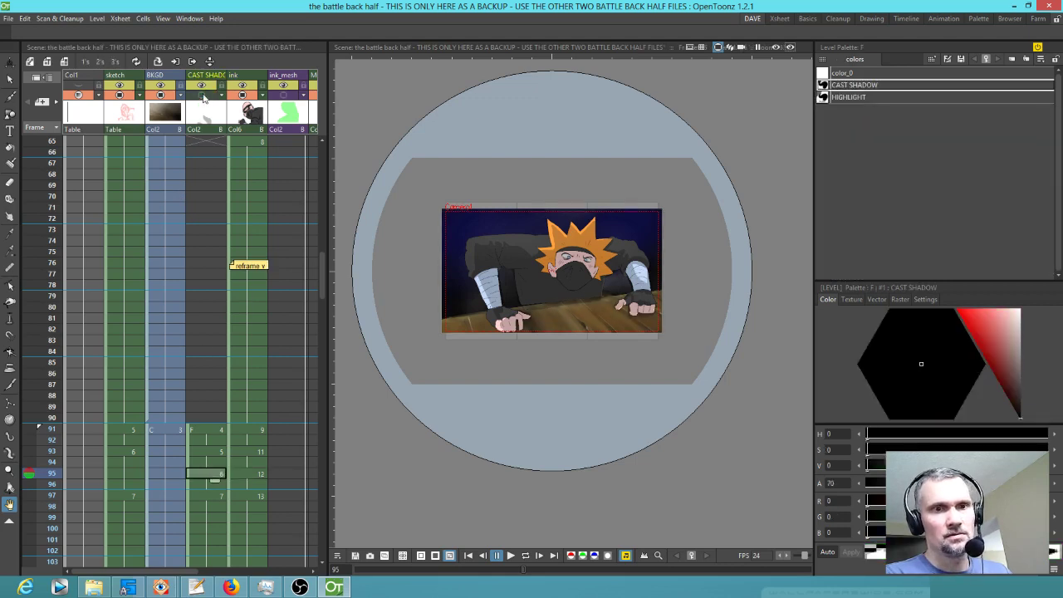
pyautogui.click(202, 95)
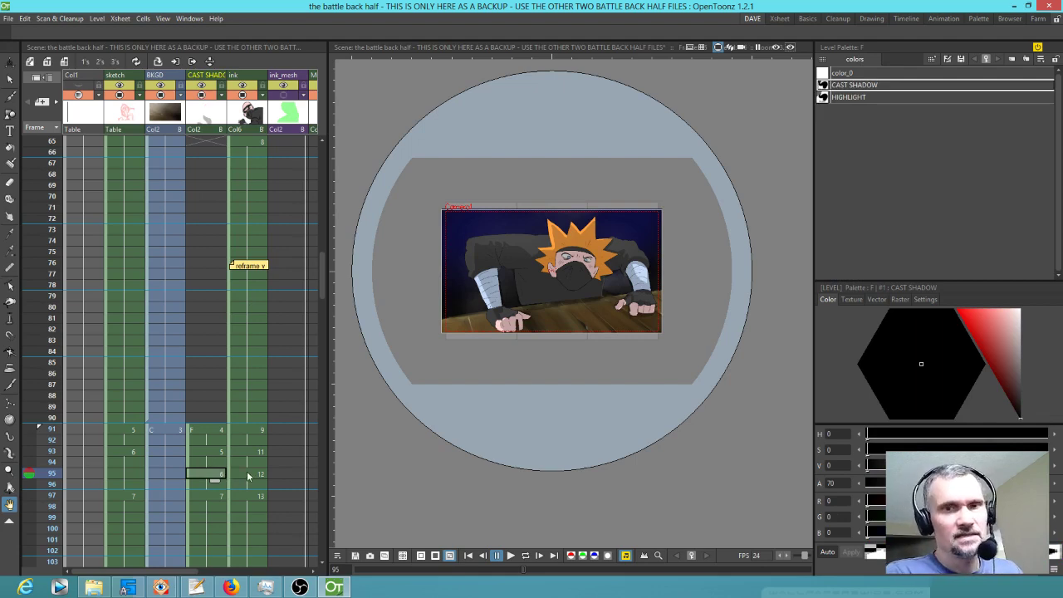
pyautogui.click(248, 475)
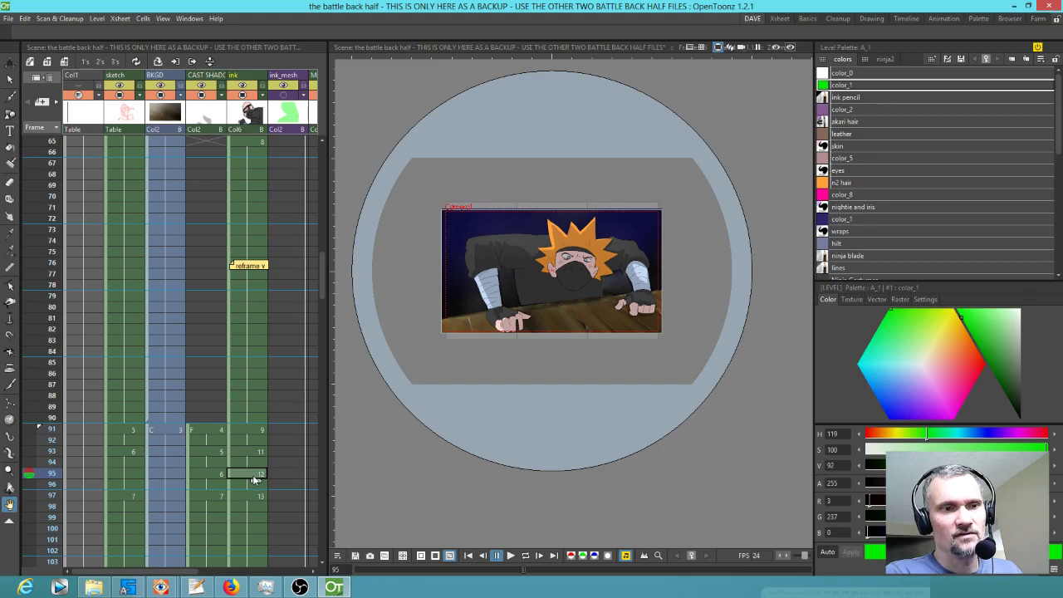
# Toggle the CAST SHADOW column's visibility at frames 97 and 95 to compare the character with and without shadows.
pyautogui.click(213, 496)
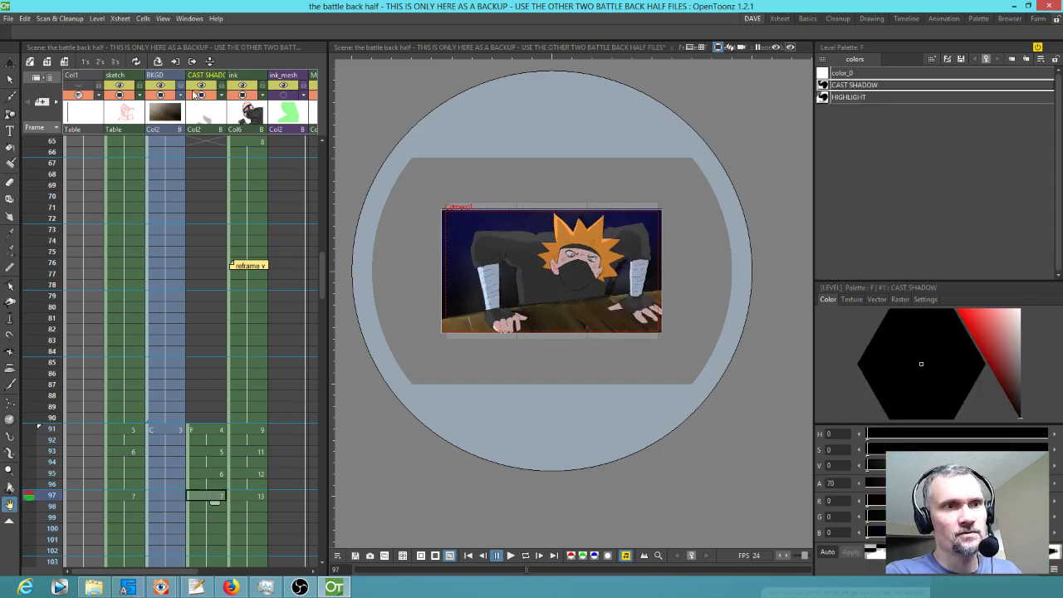
pyautogui.click(200, 95)
pyautogui.click(201, 96)
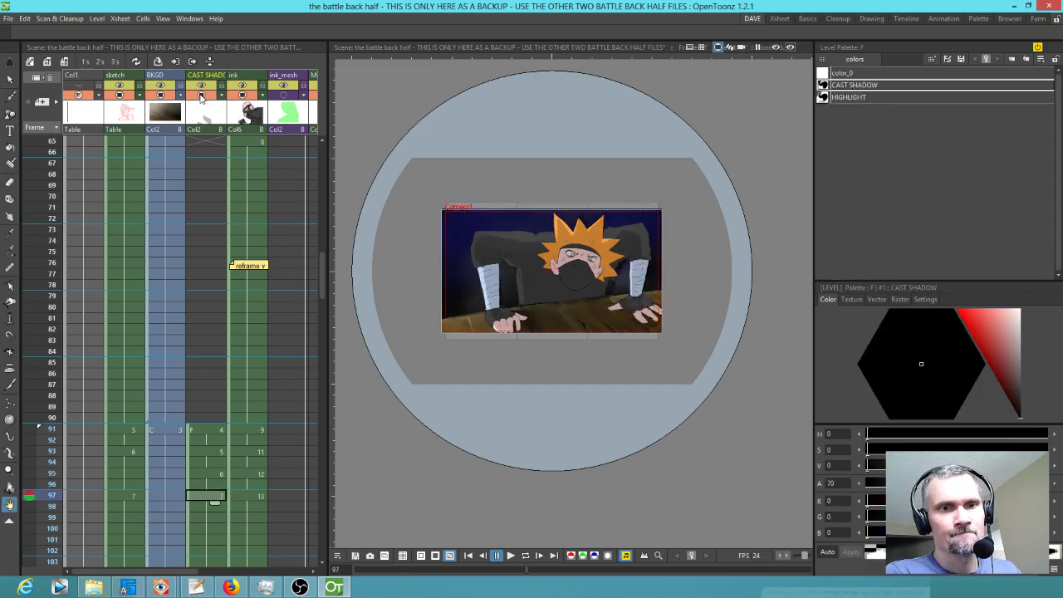
pyautogui.click(202, 472)
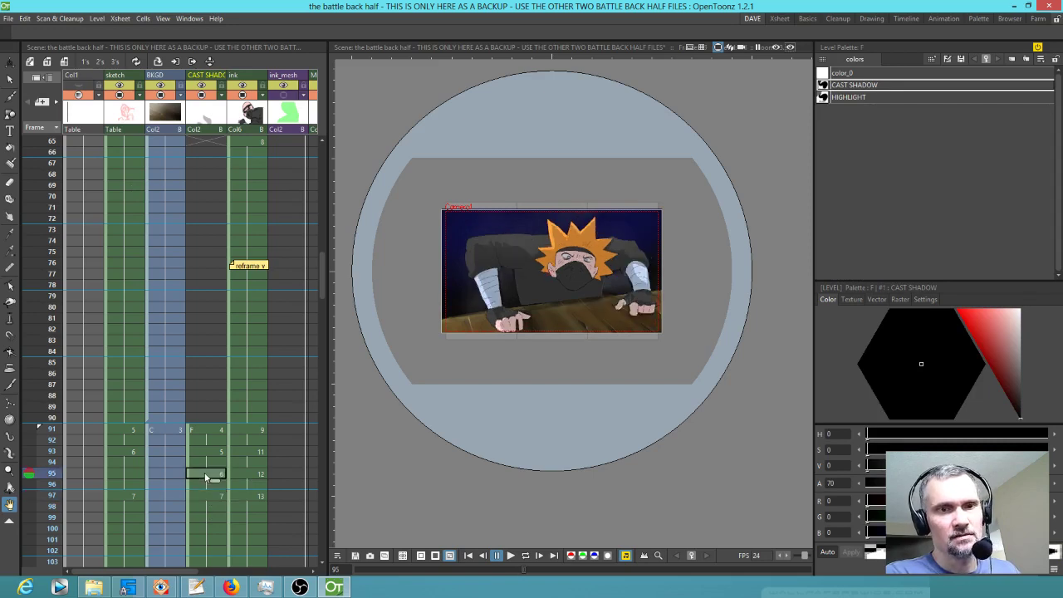
pyautogui.click(202, 97)
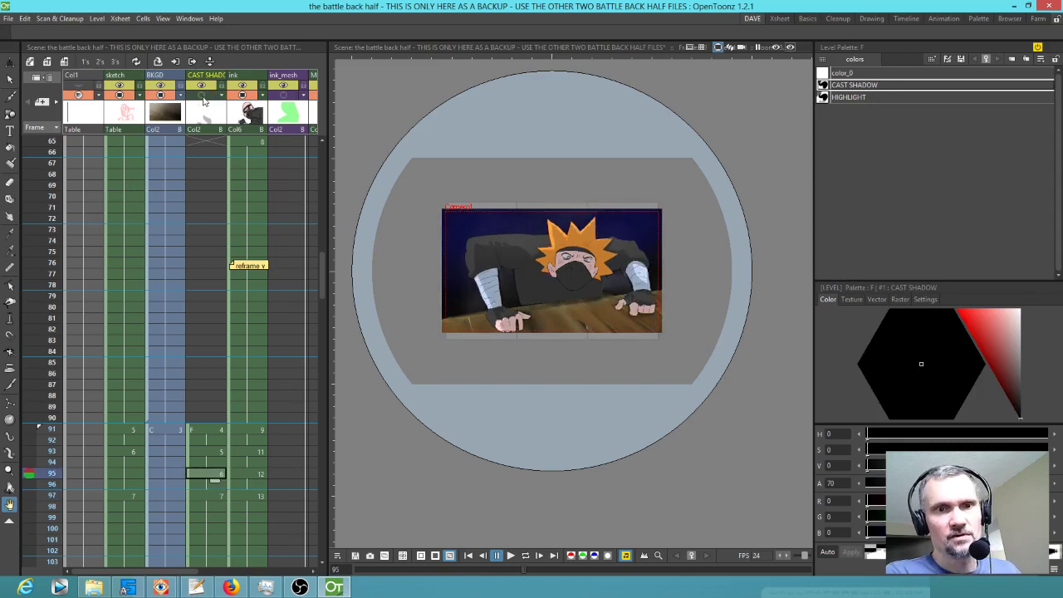
pyautogui.click(202, 96)
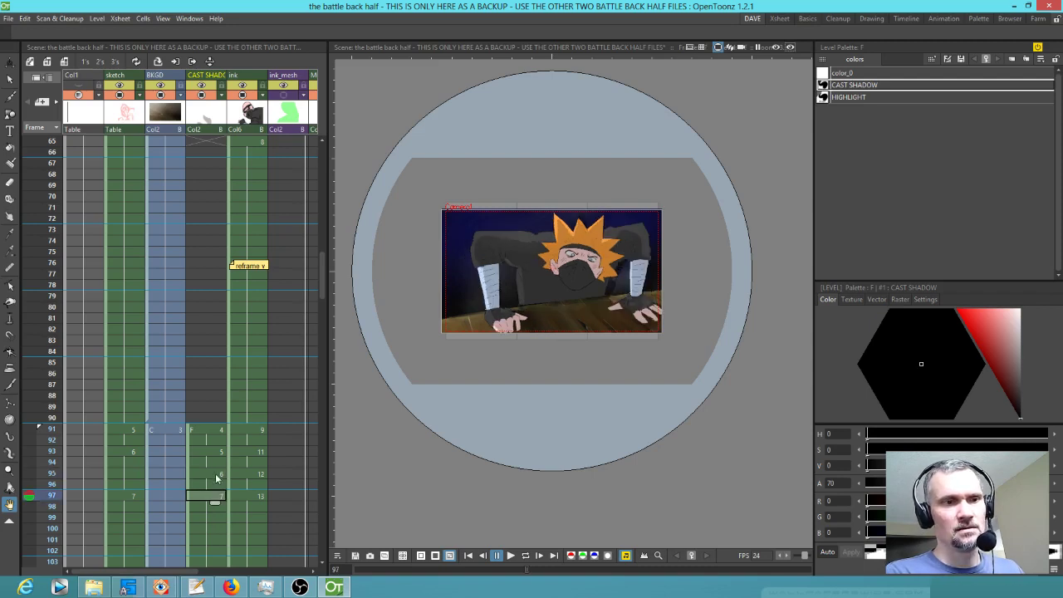
# Step through the cast shadow drawings at frames 93, 95 and 97 and toggle the column's visibility at frame 97.
pyautogui.click(212, 451)
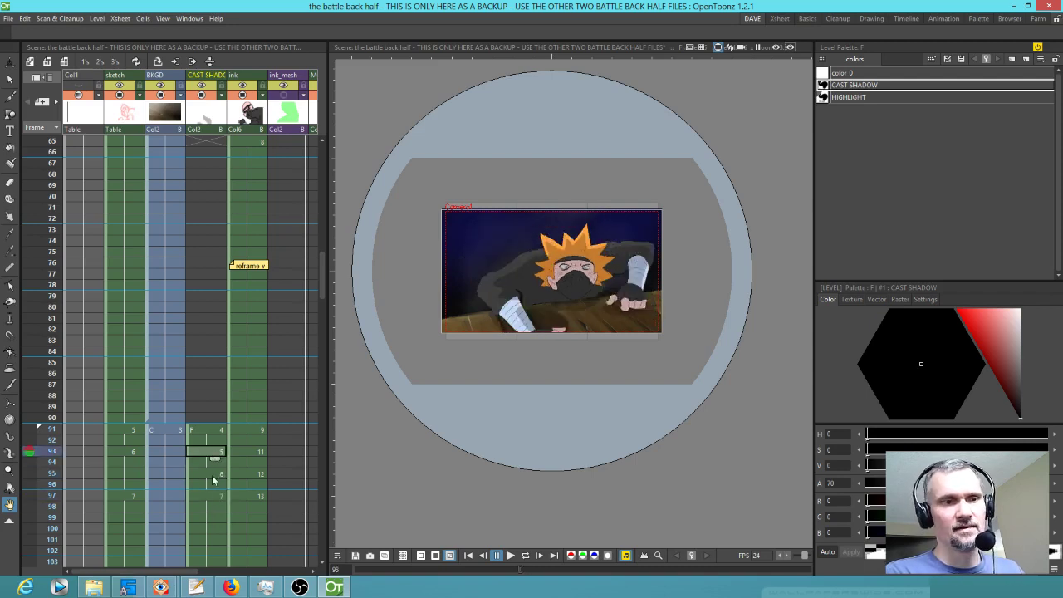
pyautogui.click(213, 473)
pyautogui.click(213, 496)
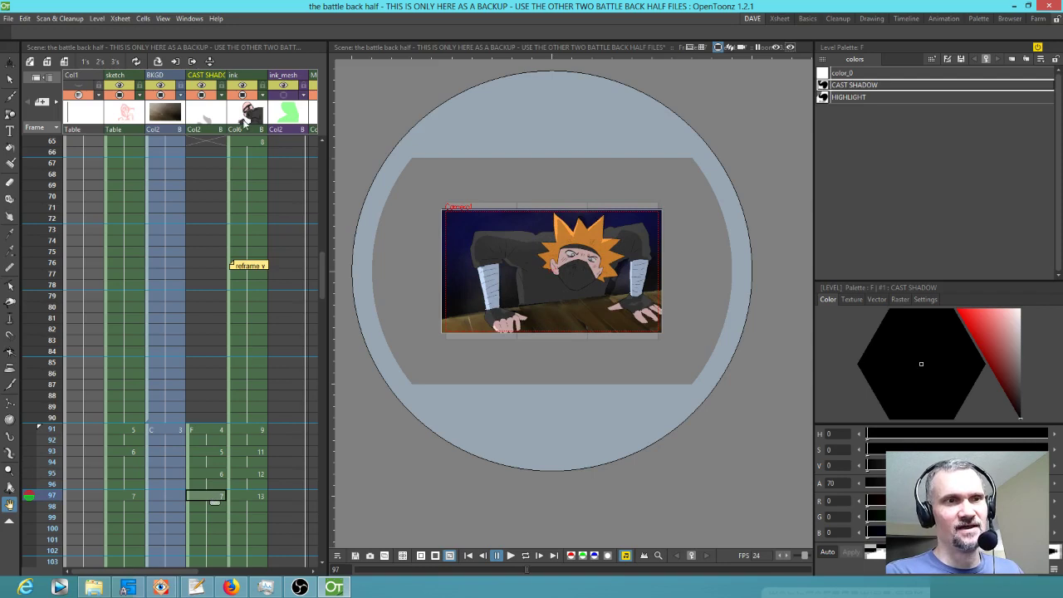
pyautogui.click(202, 96)
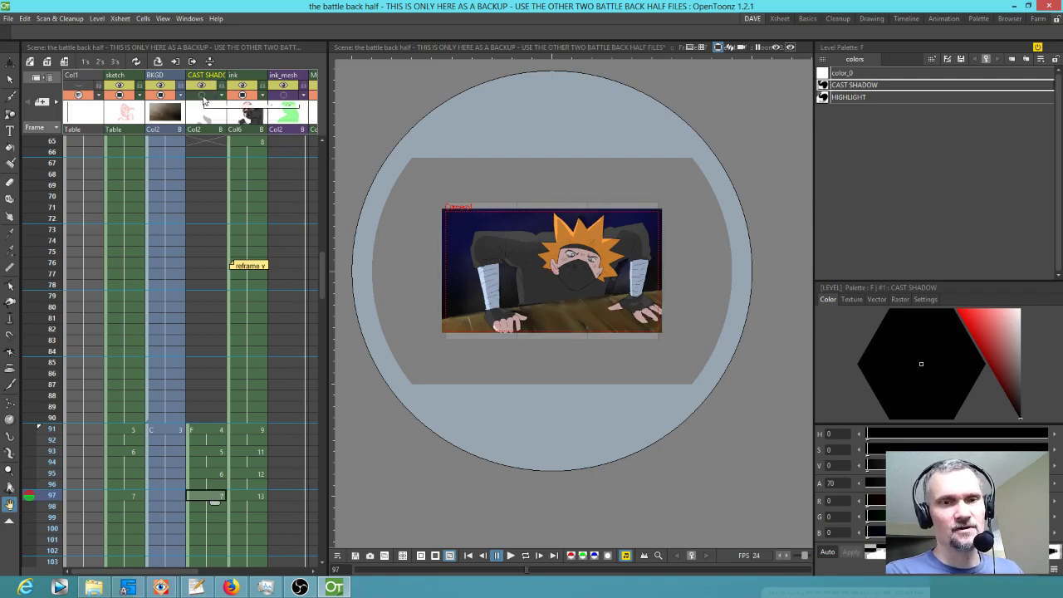
# Preview the shot at frames 95 and 93 and return to the normal viewer display.
pyautogui.click(775, 47)
pyautogui.click(220, 476)
pyautogui.click(211, 452)
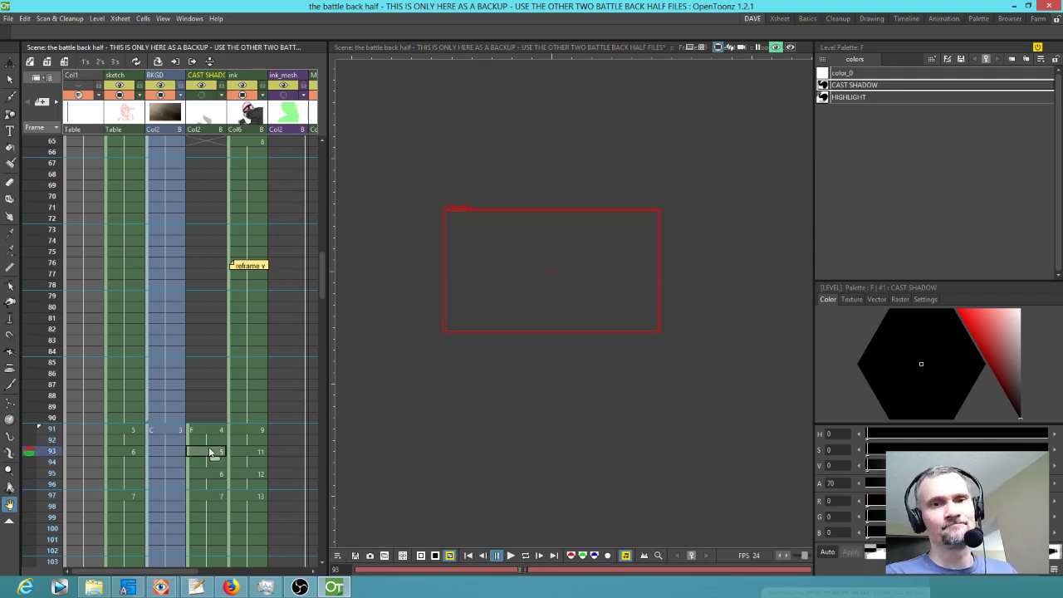
pyautogui.click(775, 47)
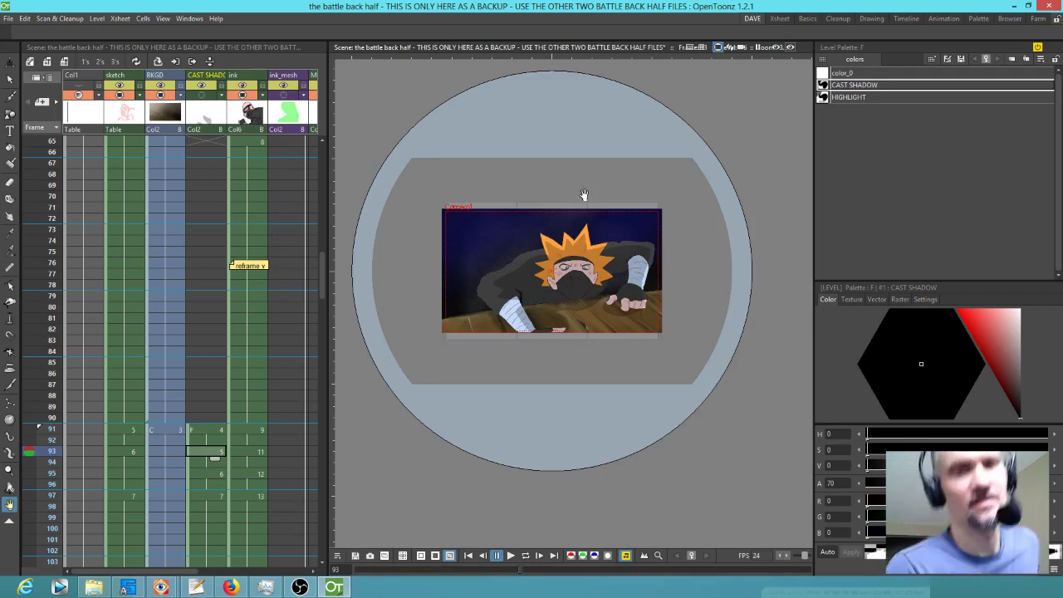
# Enlarge the camera frame in the viewer and examine the character's poses from frame 93 to 95.
pyautogui.scroll(3, 598, 295)
pyautogui.moveTo(642, 339); pyautogui.dragTo(652, 345)
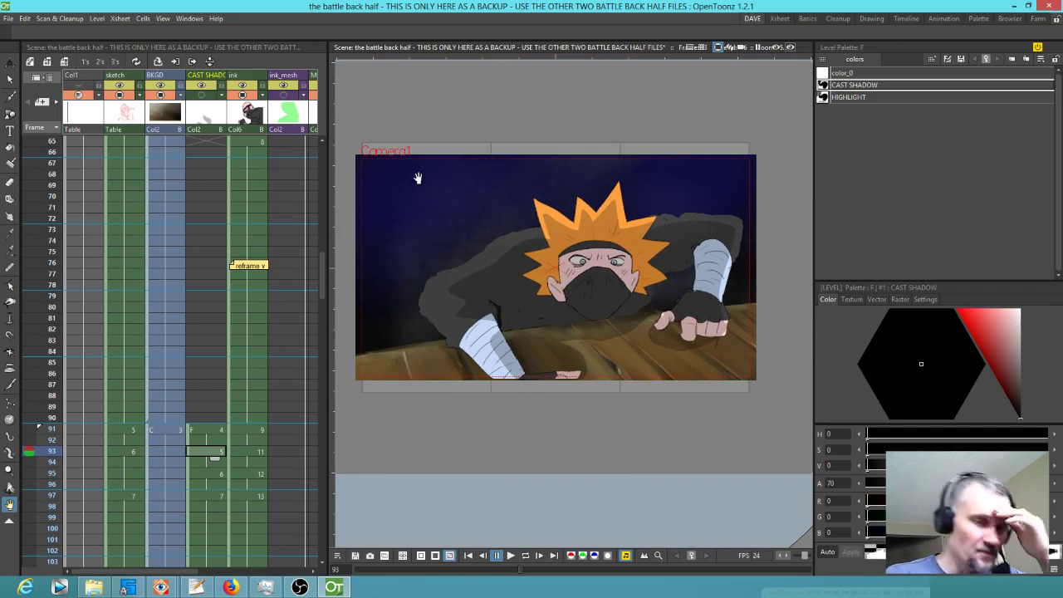
pyautogui.scroll(-5, 100, 197)
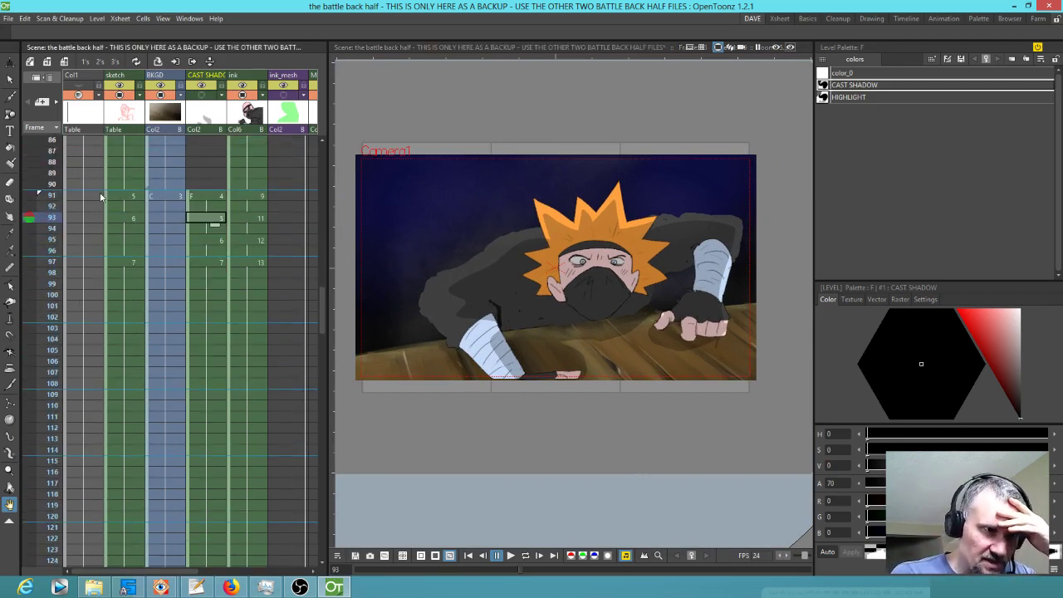
pyautogui.click(46, 230)
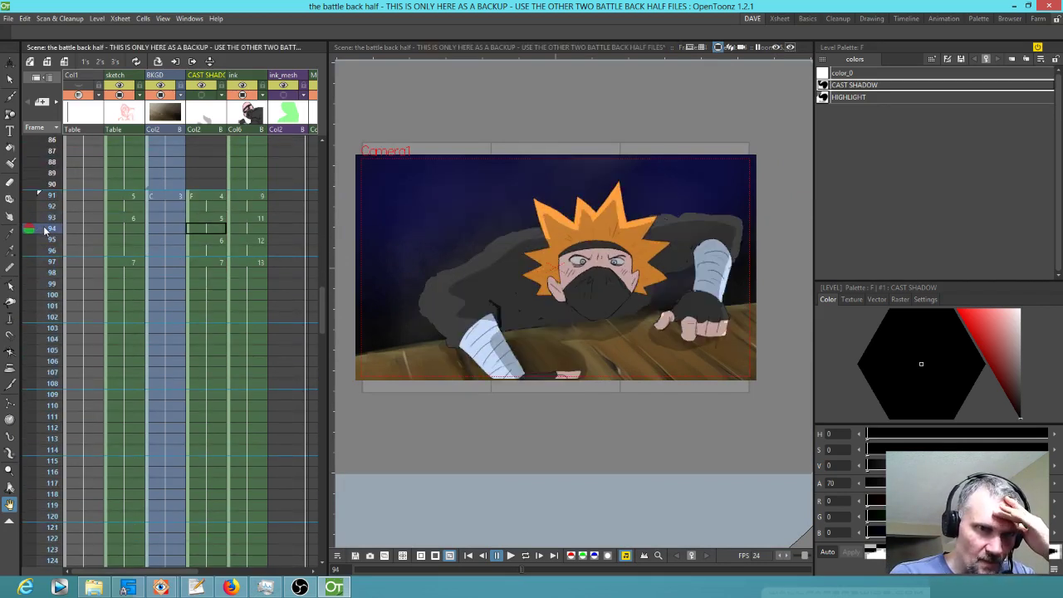
pyautogui.moveTo(45, 232)
pyautogui.mouseDown()
pyautogui.moveTo(46, 217)
pyautogui.moveTo(49, 244)
pyautogui.mouseUp()
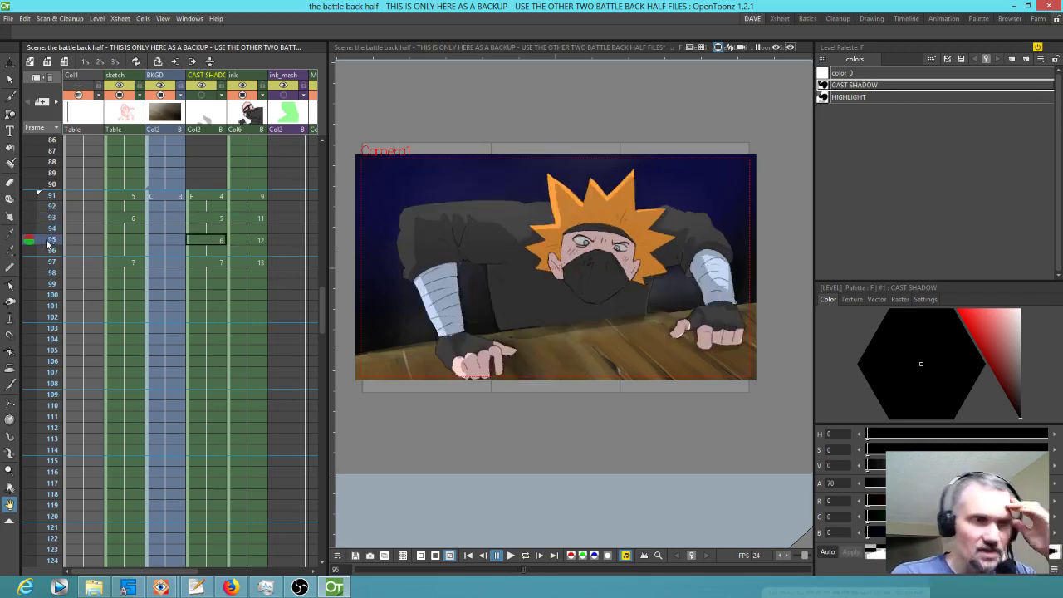
# Look through the Xsheet for the ink_mesh and MOUTHS exposures and the surrounding shadow and background drawings.
pyautogui.scroll(20, 244, 284)
pyautogui.hscroll(3, 258, 295)
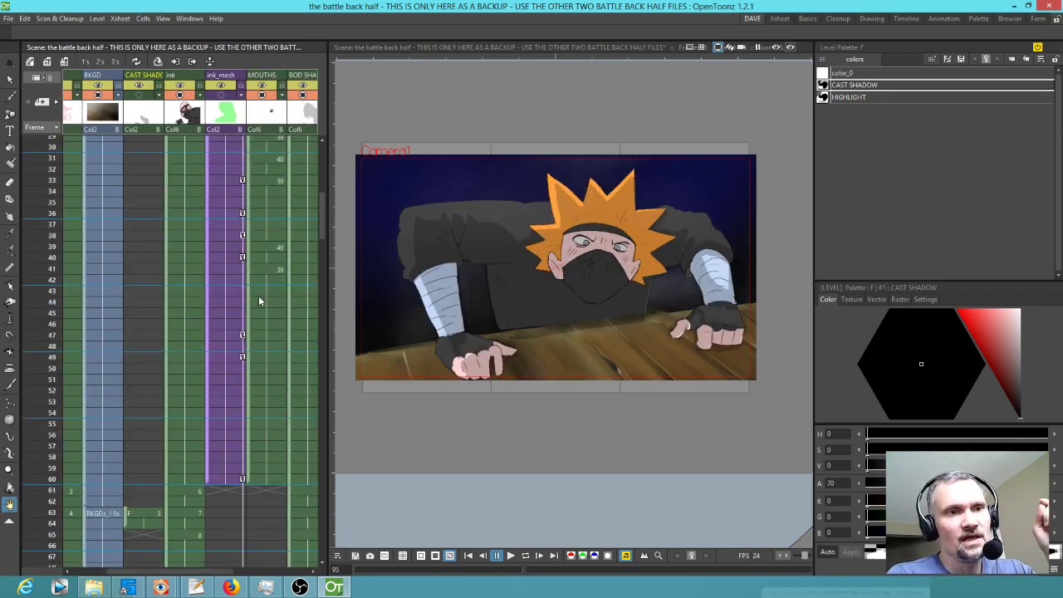
pyautogui.scroll(-20, 253, 299)
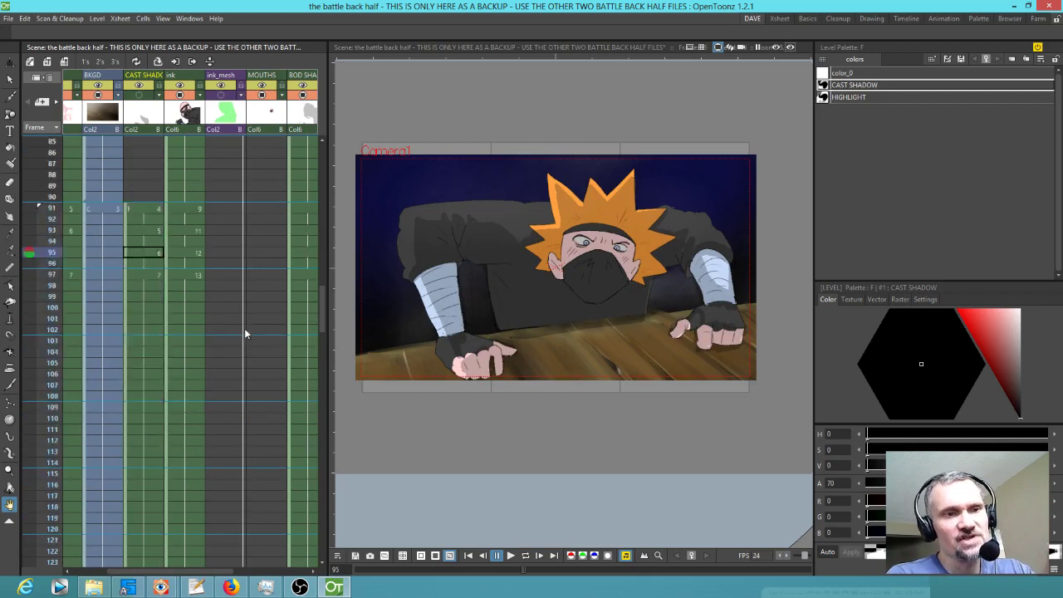
pyautogui.scroll(-8, 249, 330)
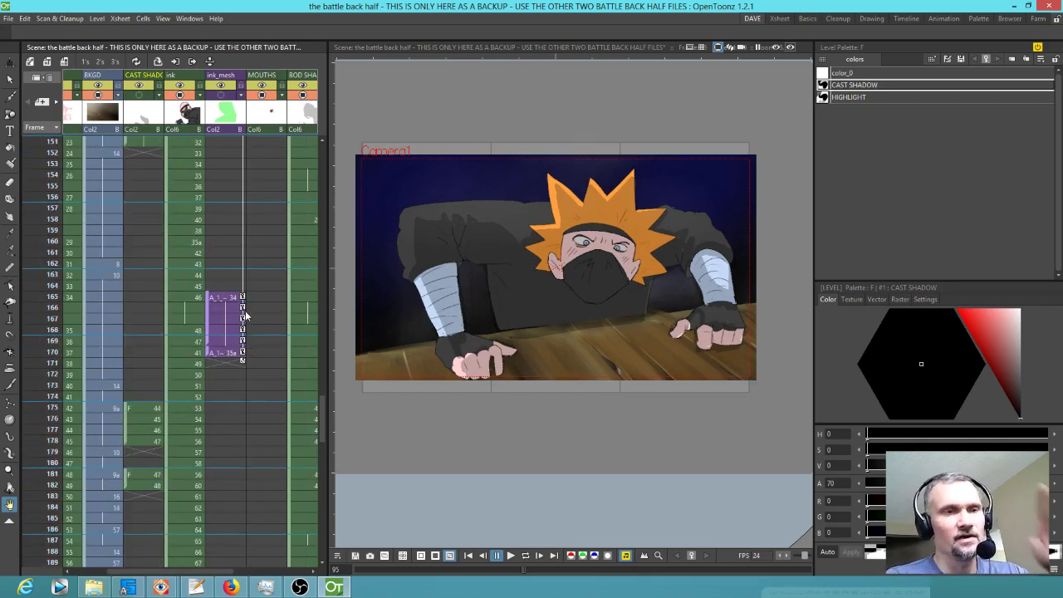
pyautogui.scroll(16, 245, 314)
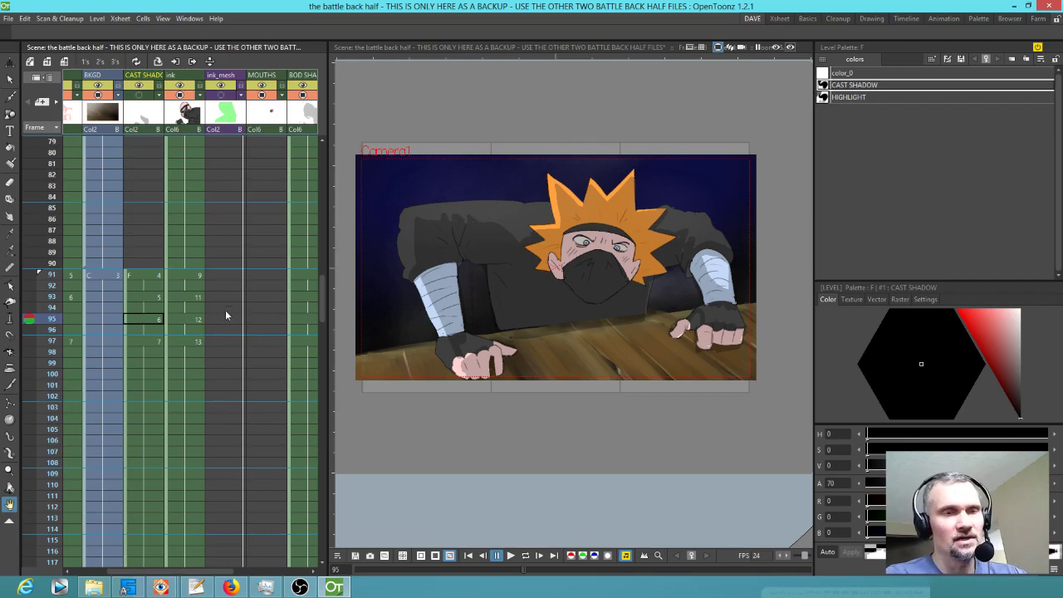
pyautogui.scroll(8, 225, 306)
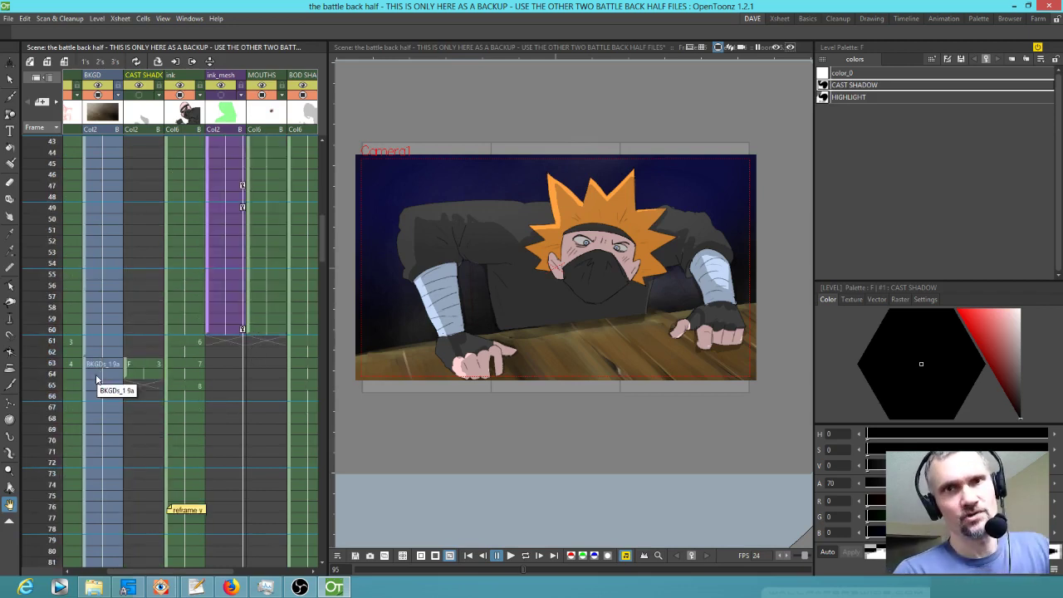
# Scrub through the scene's frames from about frame 64 onward to review the animation.
pyautogui.moveTo(35, 376); pyautogui.dragTo(36, 457)
pyautogui.scroll(-8, 48, 351)
pyautogui.moveTo(47, 214); pyautogui.dragTo(25, 451)
pyautogui.scroll(-6, 131, 353)
pyautogui.moveTo(47, 260); pyautogui.dragTo(41, 230)
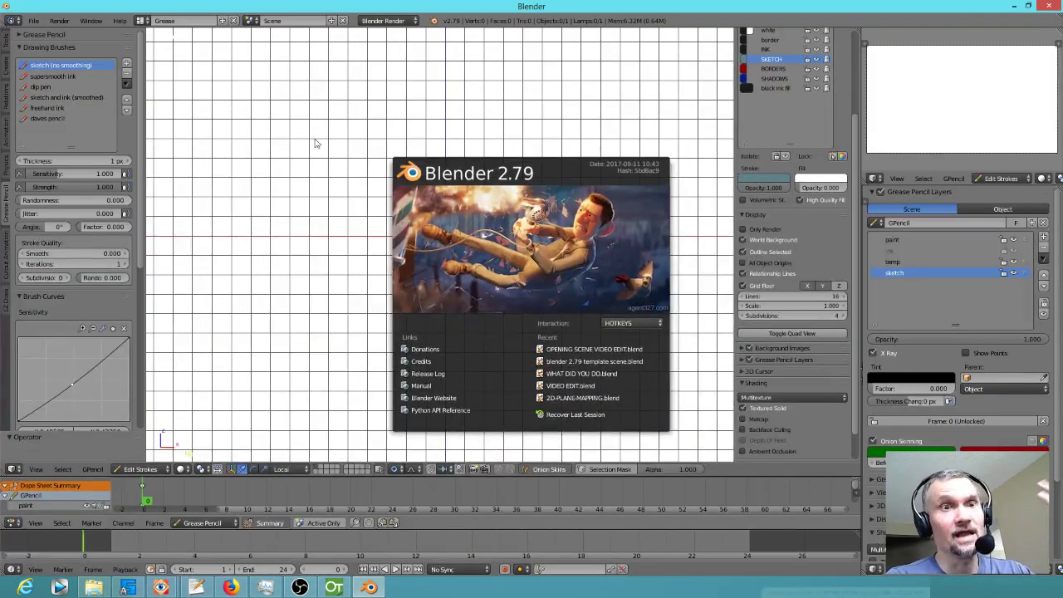
# In Blender, start an Images as Planes import and choose 0094.mp4 from the L:\ANIME\render folder.
pyautogui.click(493, 171)
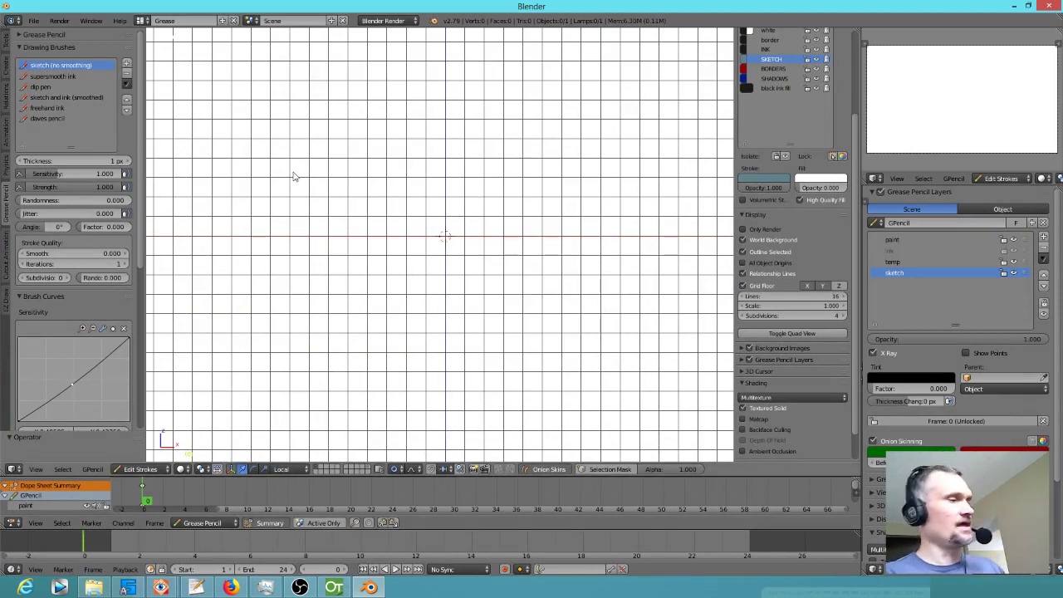
pyautogui.hotkey('shift', 'a')
pyautogui.moveTo(292, 176)
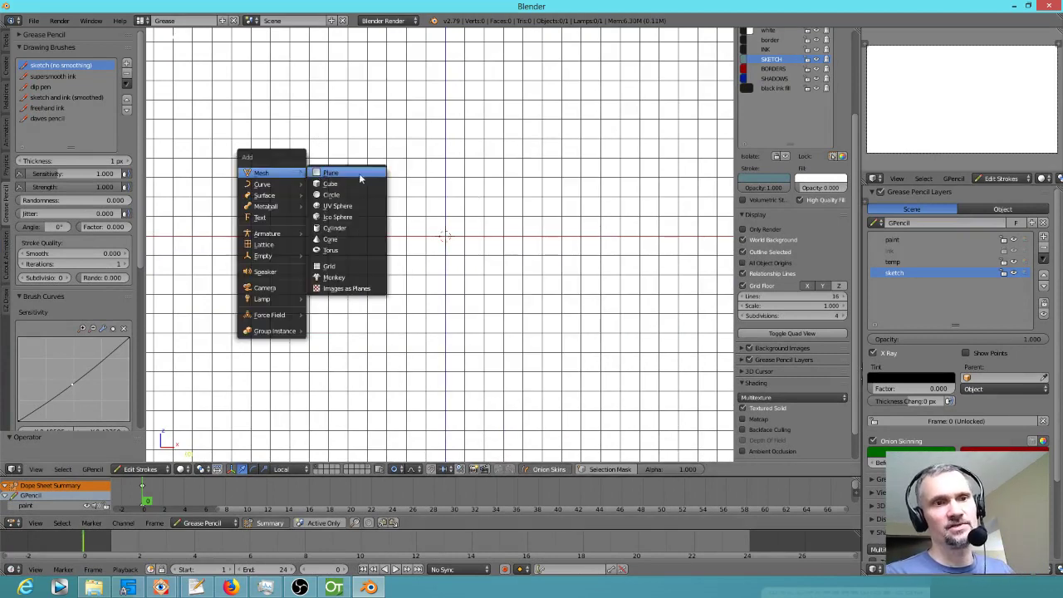
pyautogui.click(357, 289)
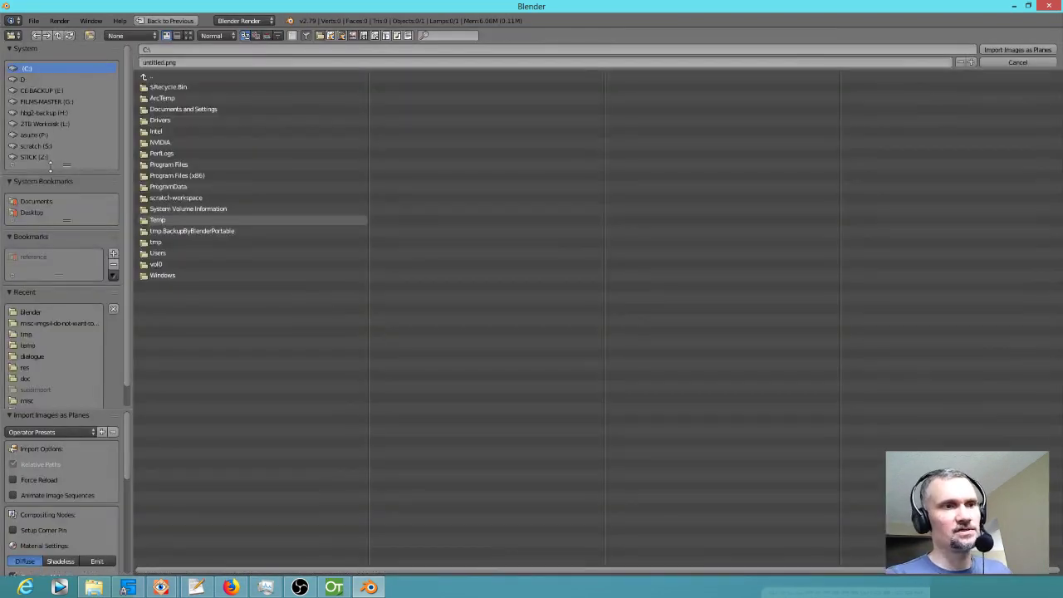
pyautogui.click(60, 124)
pyautogui.click(165, 98)
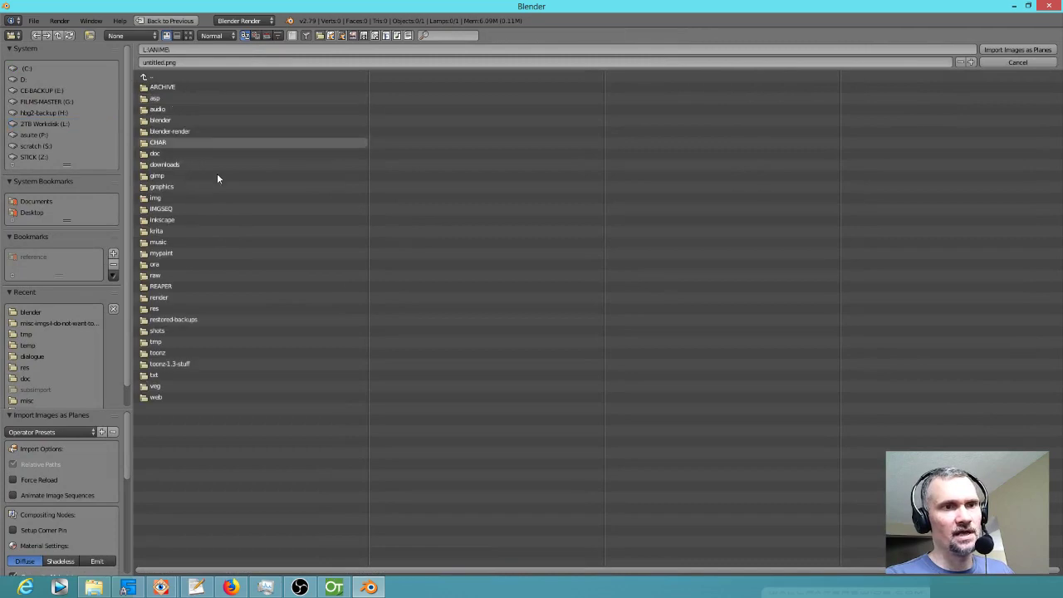
pyautogui.click(174, 295)
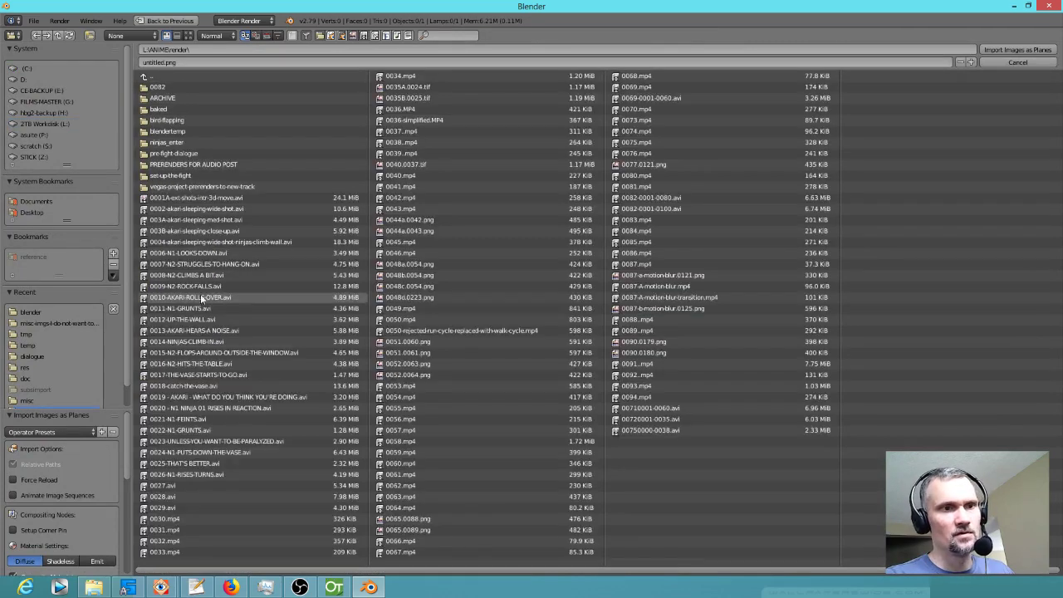
pyautogui.click(638, 398)
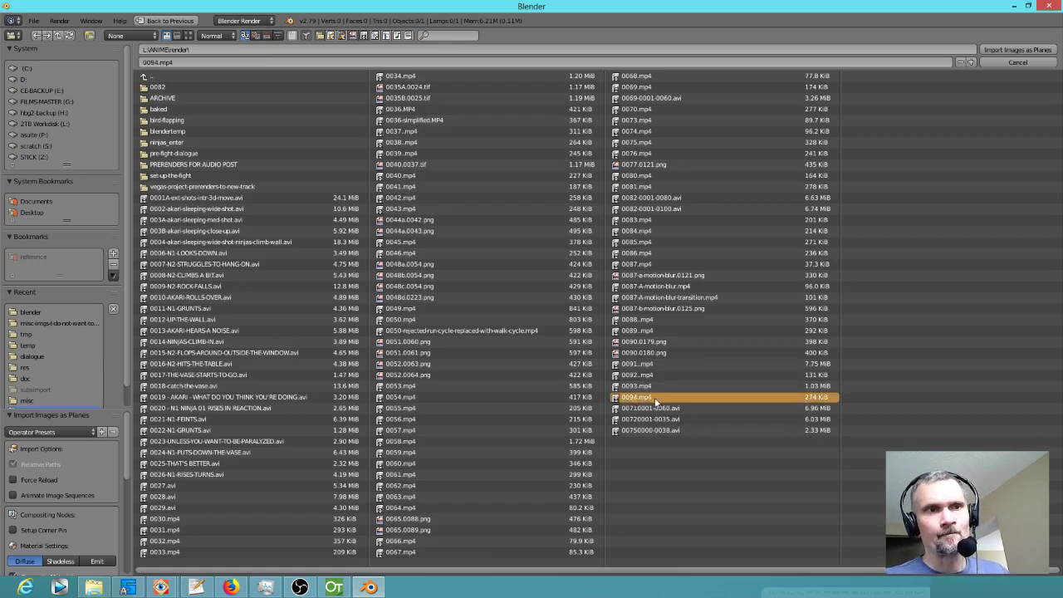
# Enable Animate Image Sequences, set the material to Shadeless, and import the clip as a plane.
pyautogui.scroll(-1, 71, 400)
pyautogui.click(14, 496)
pyautogui.moveTo(129, 448); pyautogui.dragTo(117, 510)
pyautogui.click(63, 428)
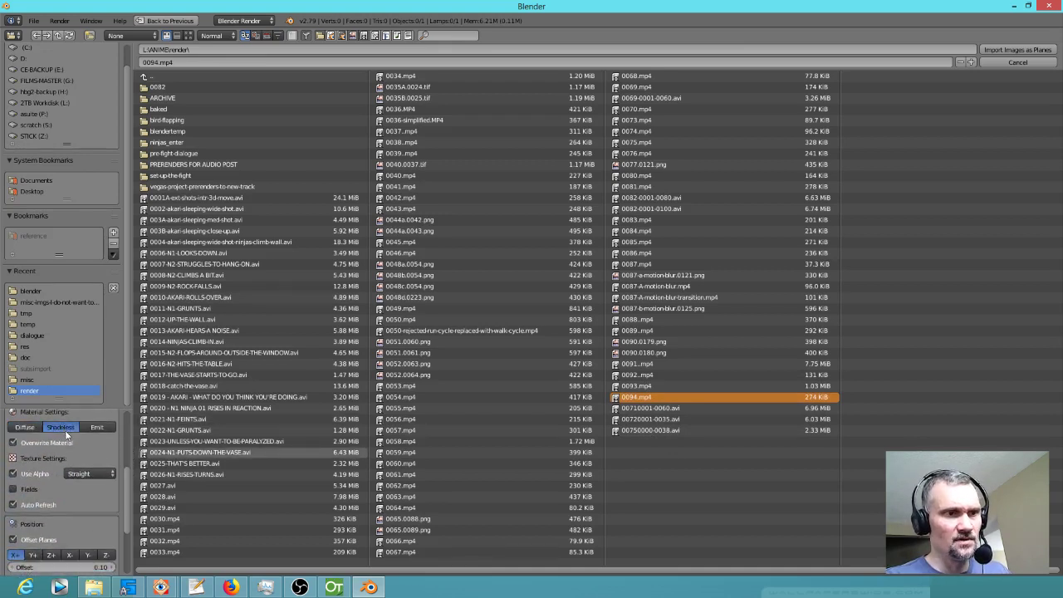
pyautogui.scroll(-4, 57, 487)
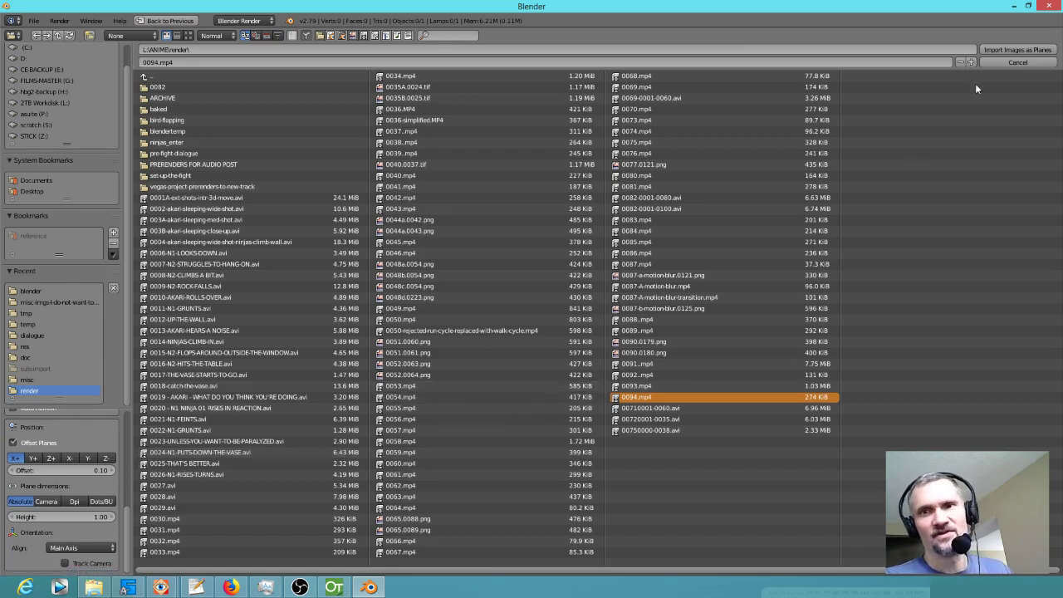
pyautogui.click(1018, 50)
# Scrub the timeline and play back the animation to check the imported 0094 clip.
pyautogui.moveTo(149, 498); pyautogui.dragTo(349, 497)
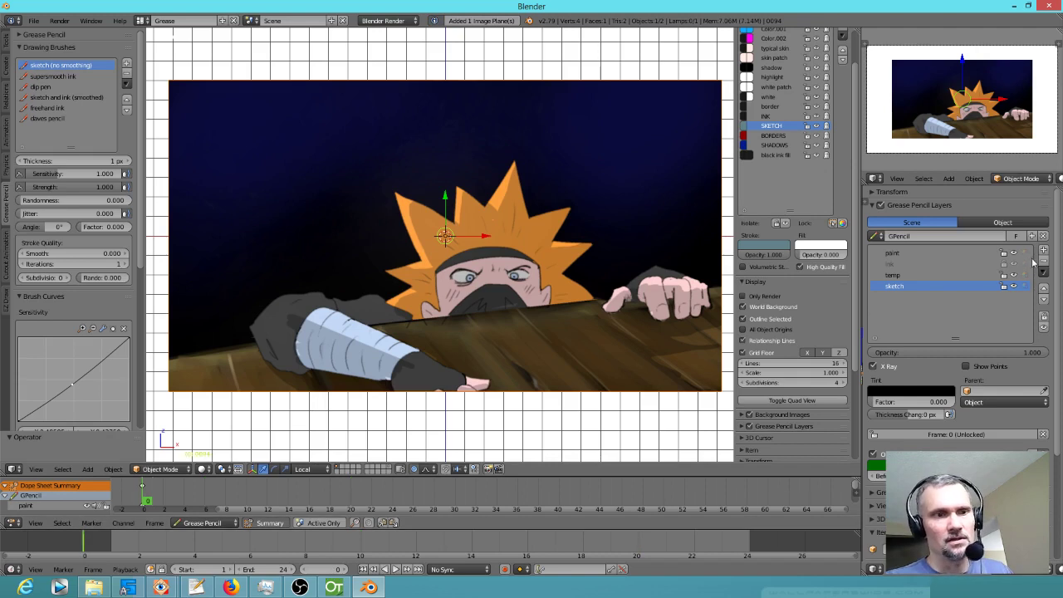
pyautogui.hotkey('alt', 'a')
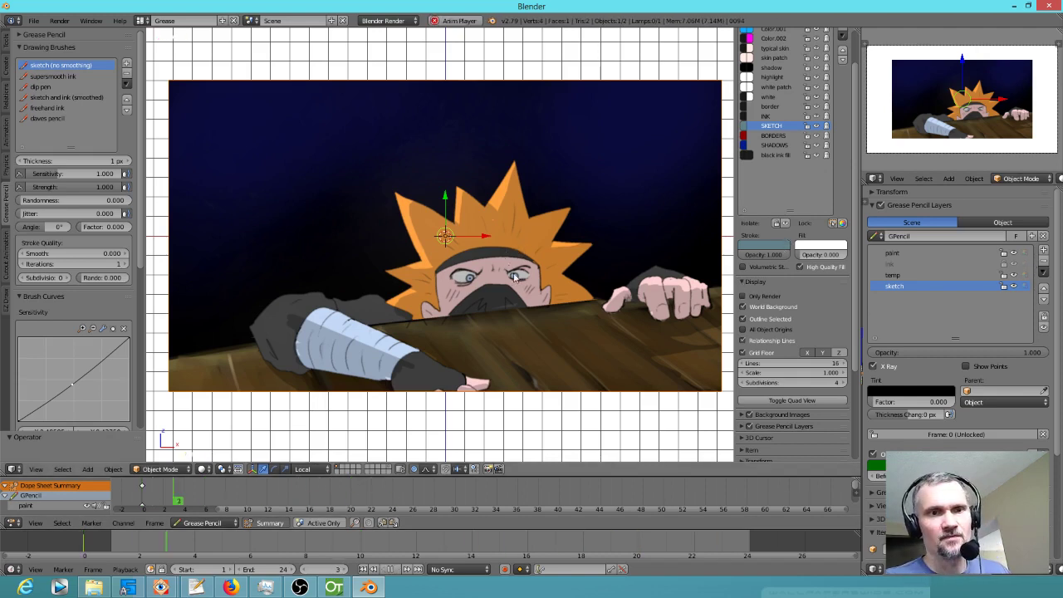
# Stop the playback and set the animation's end frame to 85.
pyautogui.hotkey('alt', 'a')
pyautogui.moveTo(274, 569); pyautogui.dragTo(348, 569)
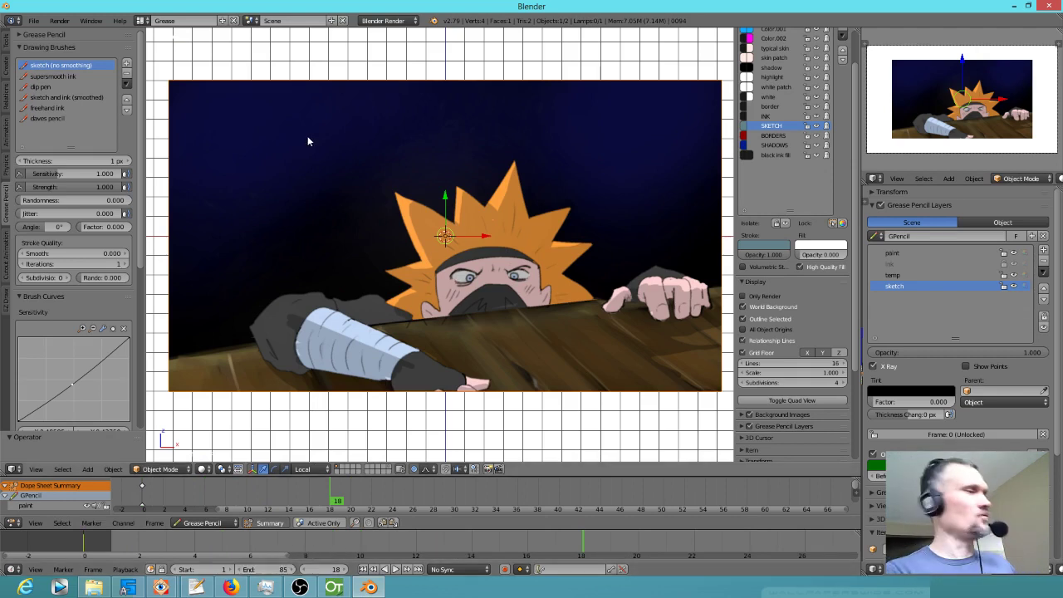
# Save the Blender project as 0094-279 in the L:\ANIME\blender folder.
pyautogui.hotkey('ctrl', 's')
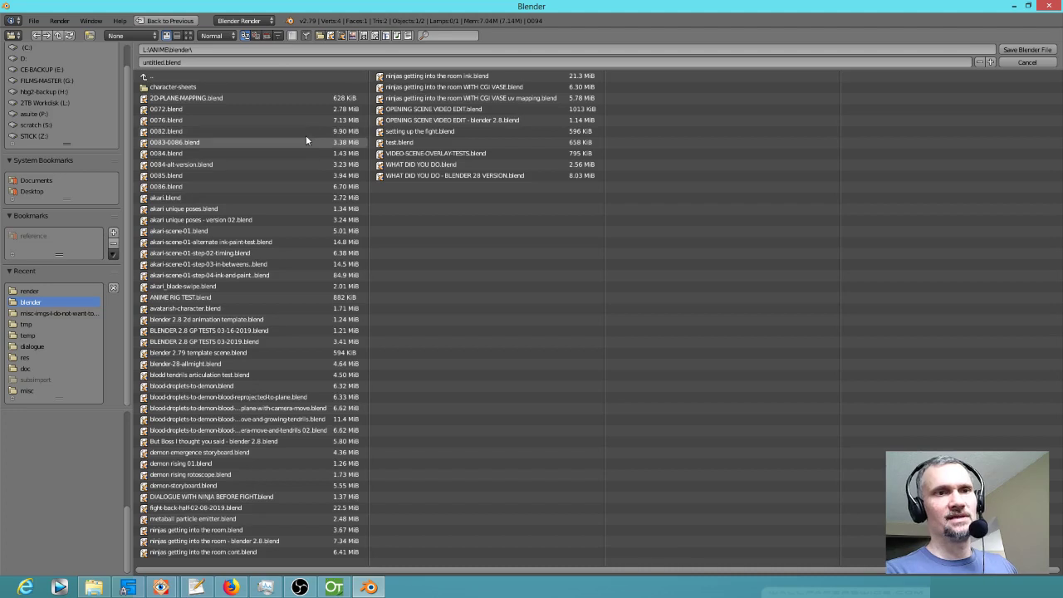
pyautogui.click(206, 62)
pyautogui.write('00')
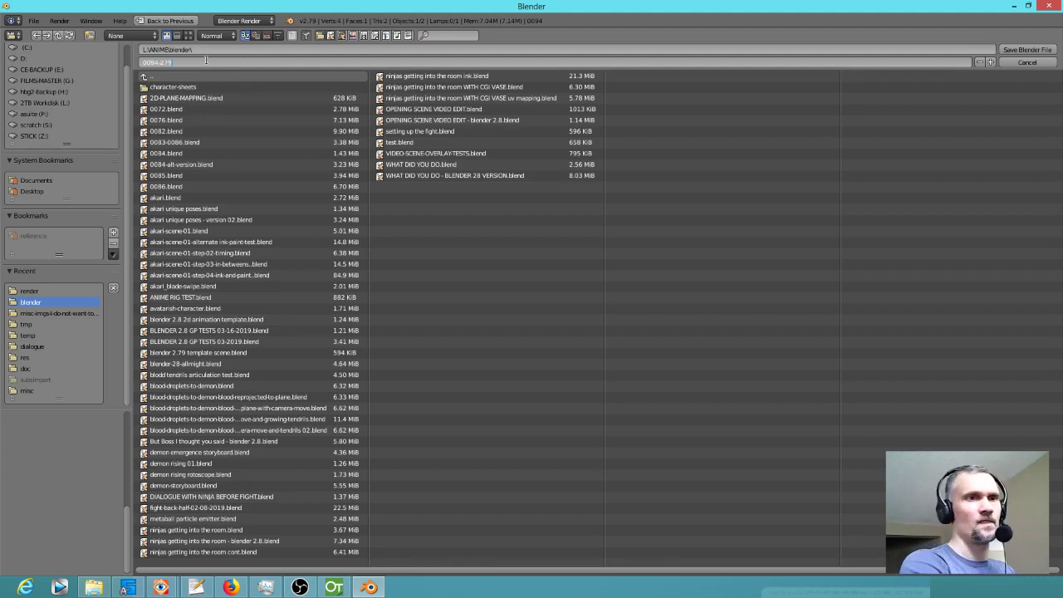
pyautogui.write('94-279')
pyautogui.press('Return')
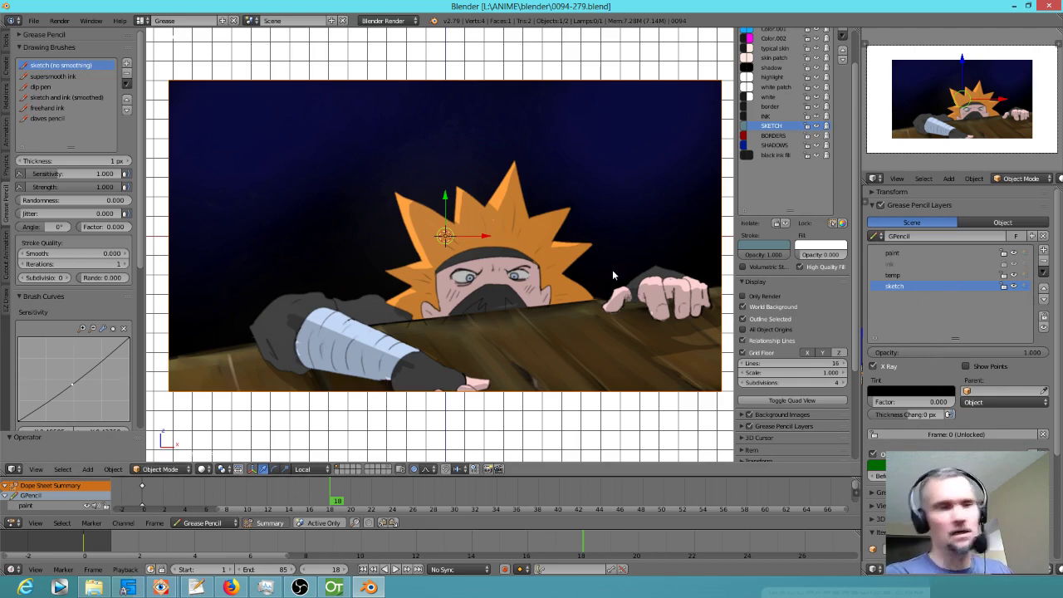
# View the image plane at an angle in the Grease layout and set the current frame to 0.
pyautogui.hotkey('ctrl', 'Right')
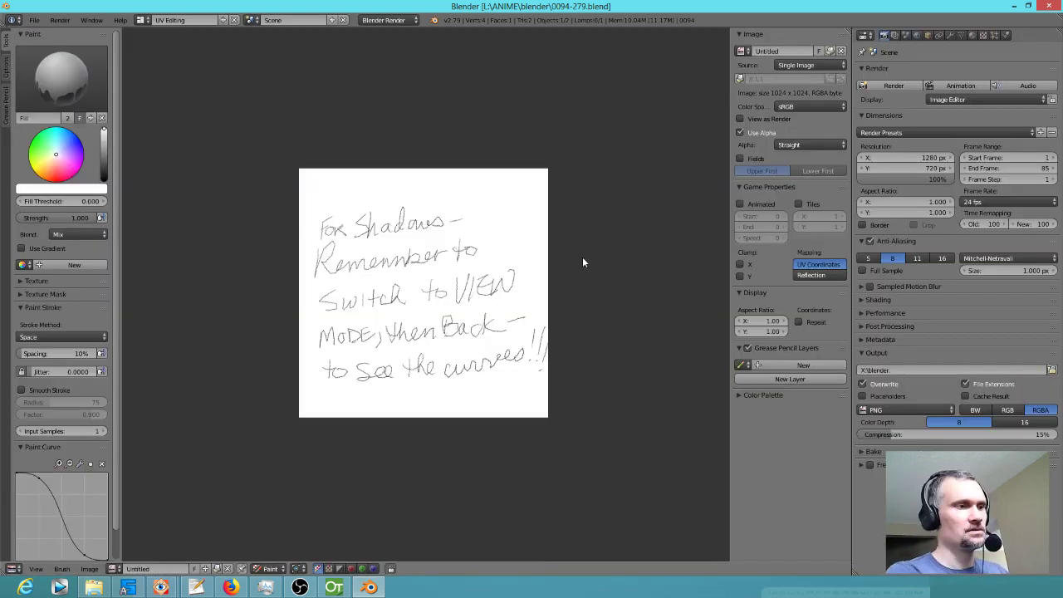
pyautogui.hotkey('ctrl', 'Left')
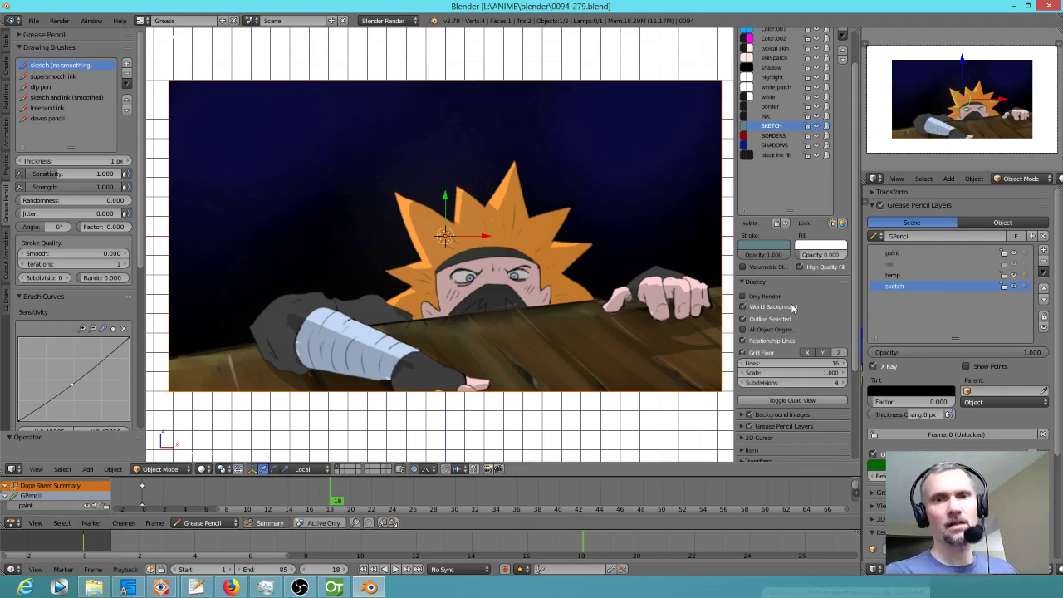
pyautogui.scroll(-3, 535, 329)
pyautogui.scroll(3, 537, 317)
pyautogui.scroll(-2, 536, 318)
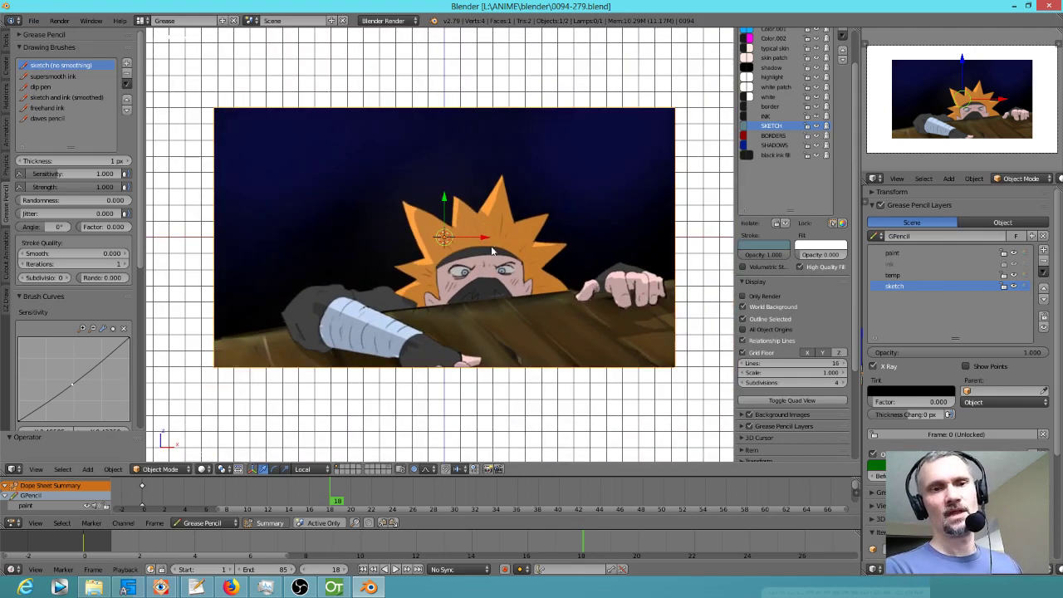
pyautogui.moveTo(499, 266); pyautogui.dragTo(555, 336, button='middle')
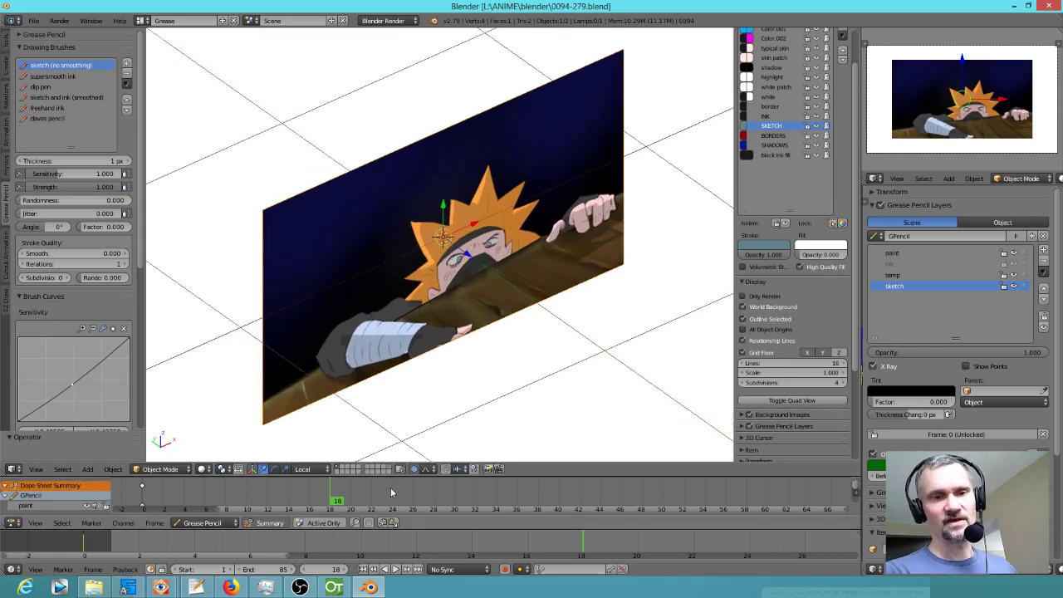
pyautogui.click(172, 507)
pyautogui.moveTo(172, 507)
pyautogui.mouseDown()
pyautogui.moveTo(481, 506)
pyautogui.moveTo(147, 517)
pyautogui.mouseUp()
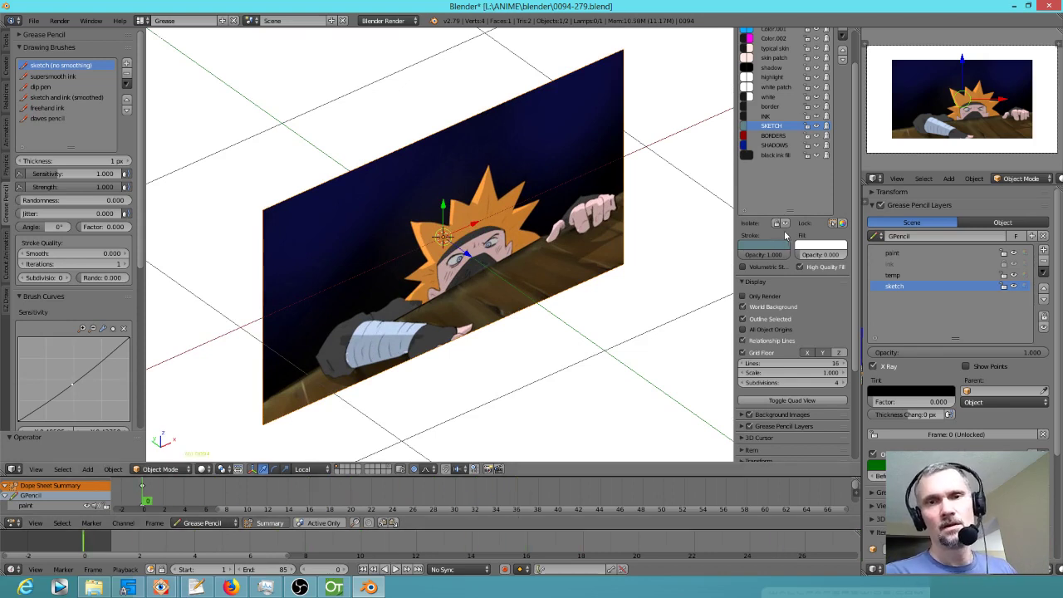
# Examine the 0094 plane's material and its movie texture settings in the Default layout, including frame count and Auto Refresh.
pyautogui.hotkey('ctrl', 'Left')
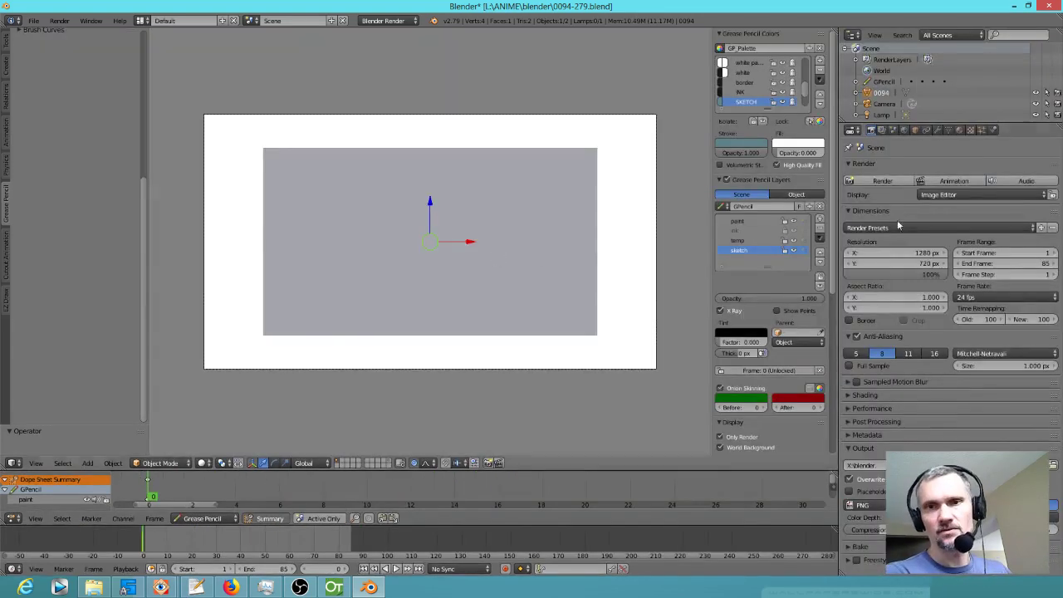
pyautogui.click(959, 130)
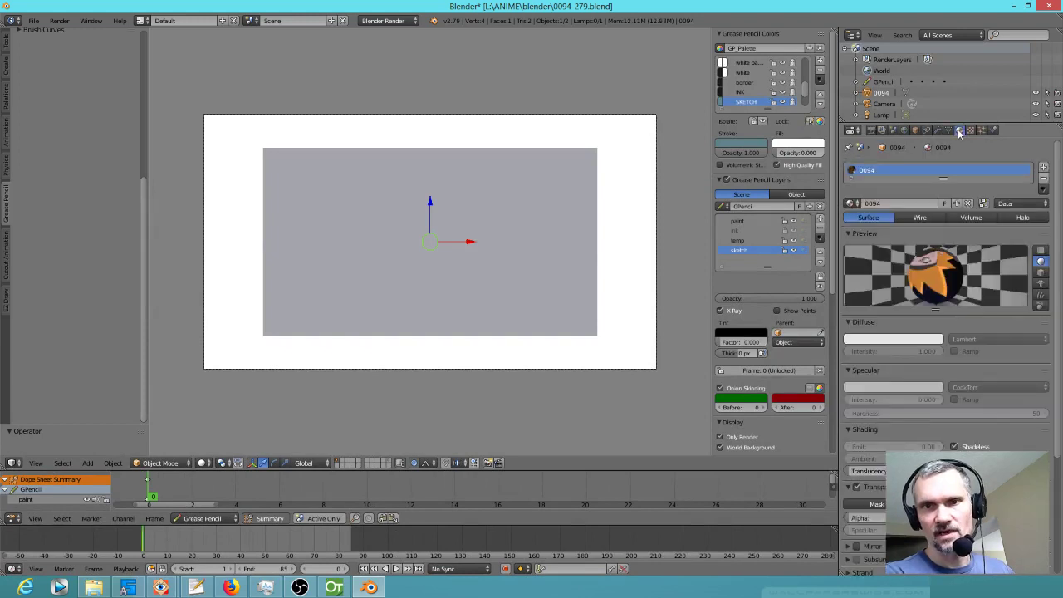
pyautogui.click(970, 131)
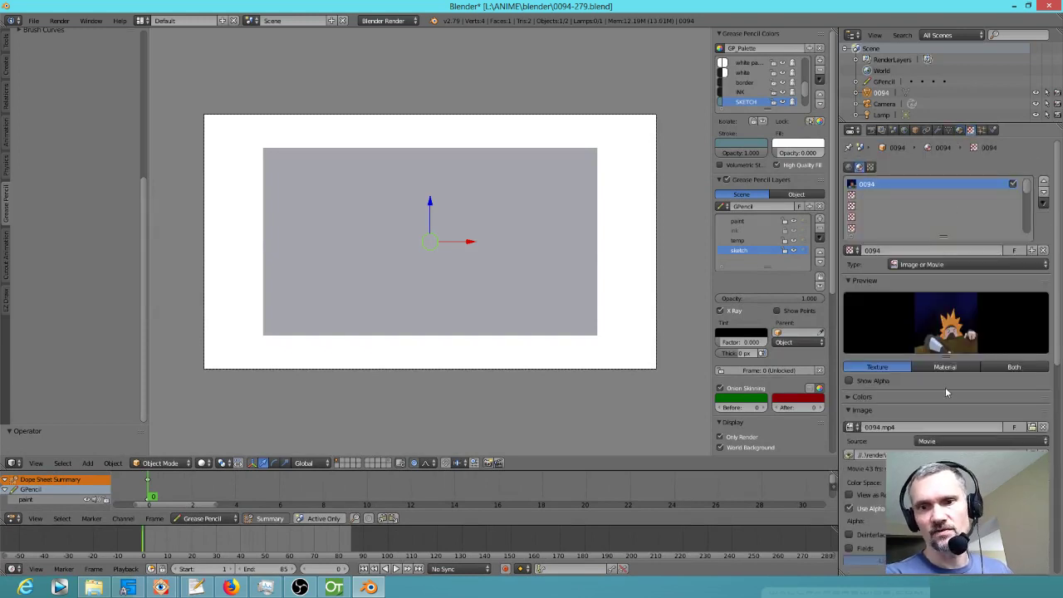
pyautogui.scroll(-5, 944, 387)
pyautogui.scroll(-2, 942, 387)
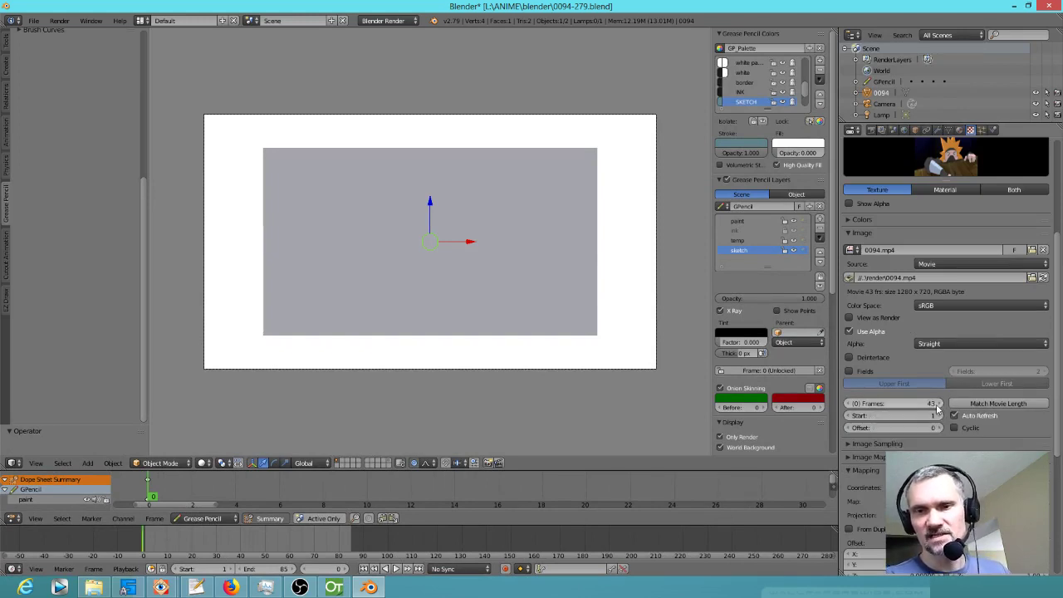
pyautogui.click(955, 416)
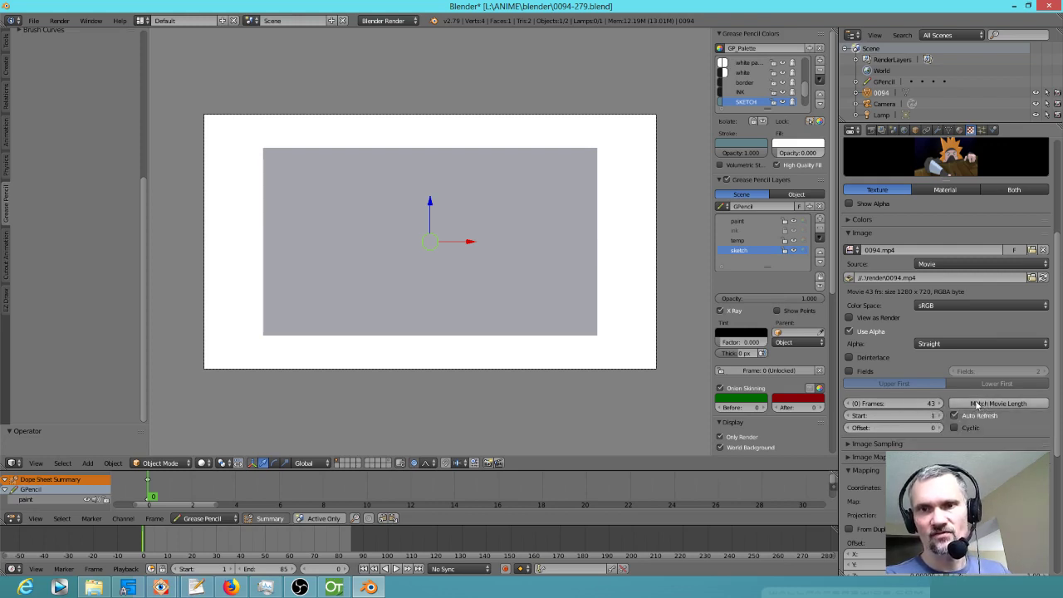
pyautogui.scroll(1, 957, 179)
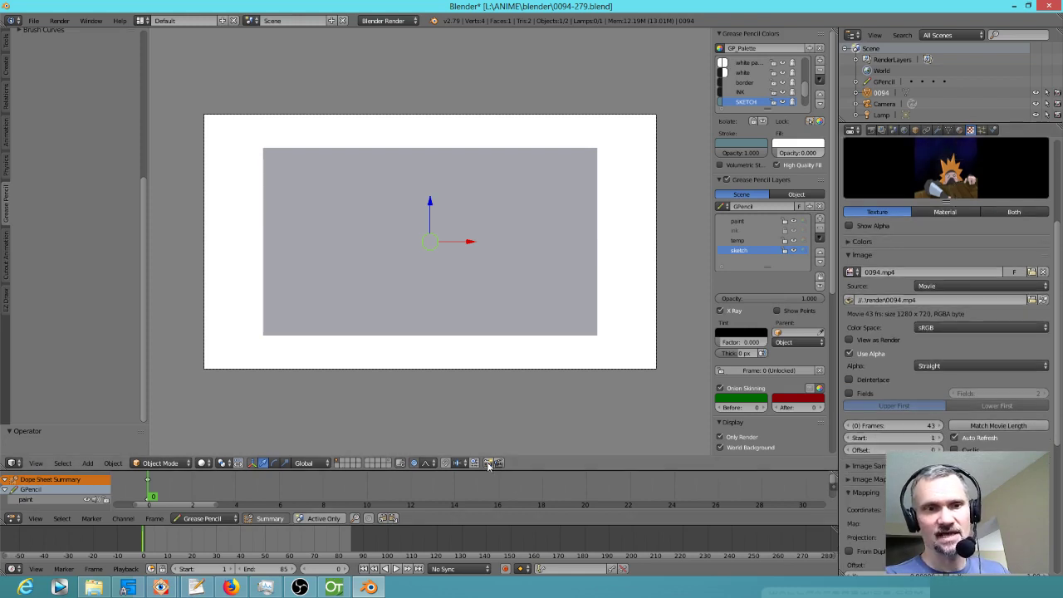
# Compare how the image plane displays in the Grease and Default layouts, viewing it outside the camera.
pyautogui.hotkey('ctrl', 'Right')
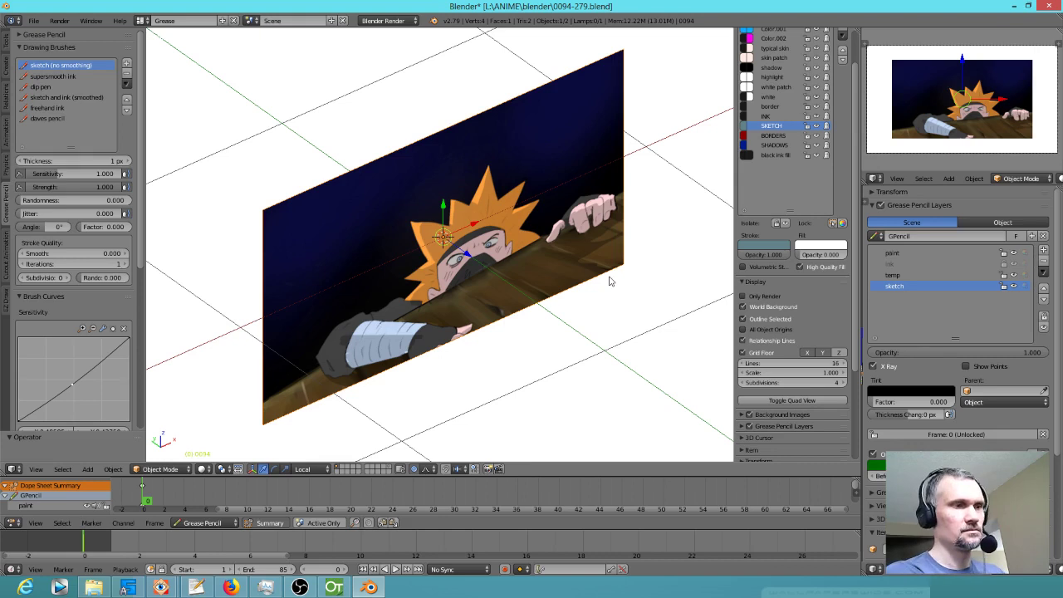
pyautogui.hotkey('ctrl', 'Left')
pyautogui.press('KP_0')
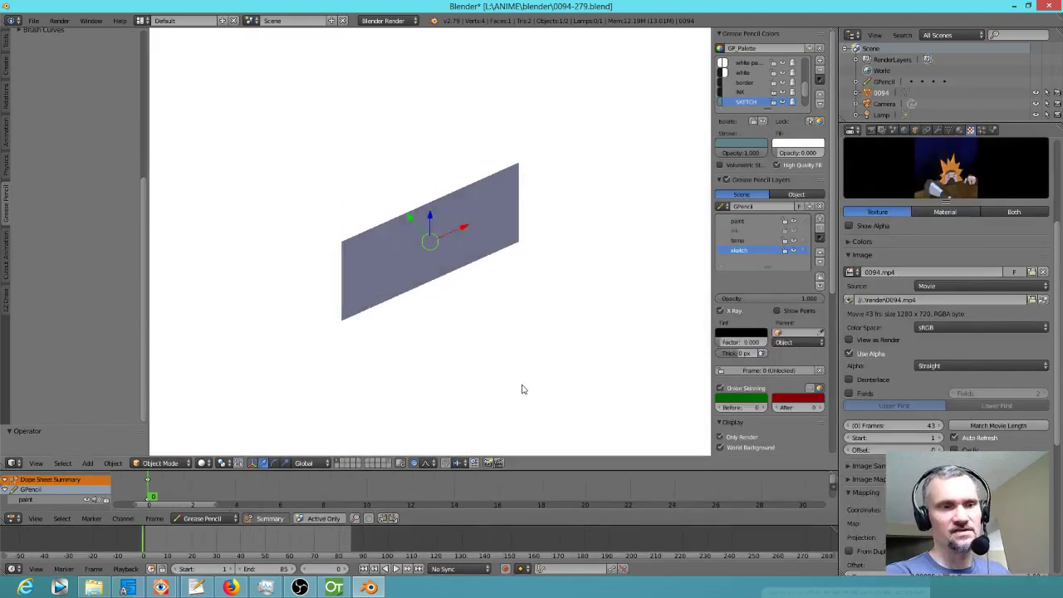
pyautogui.hotkey('ctrl', 'Right')
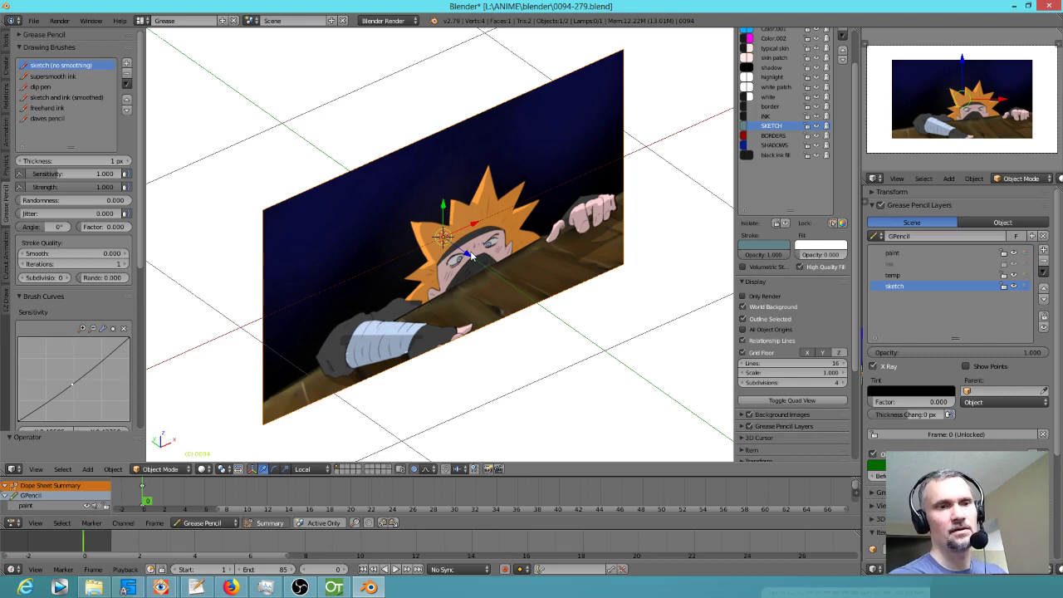
pyautogui.hotkey('ctrl', 'Left')
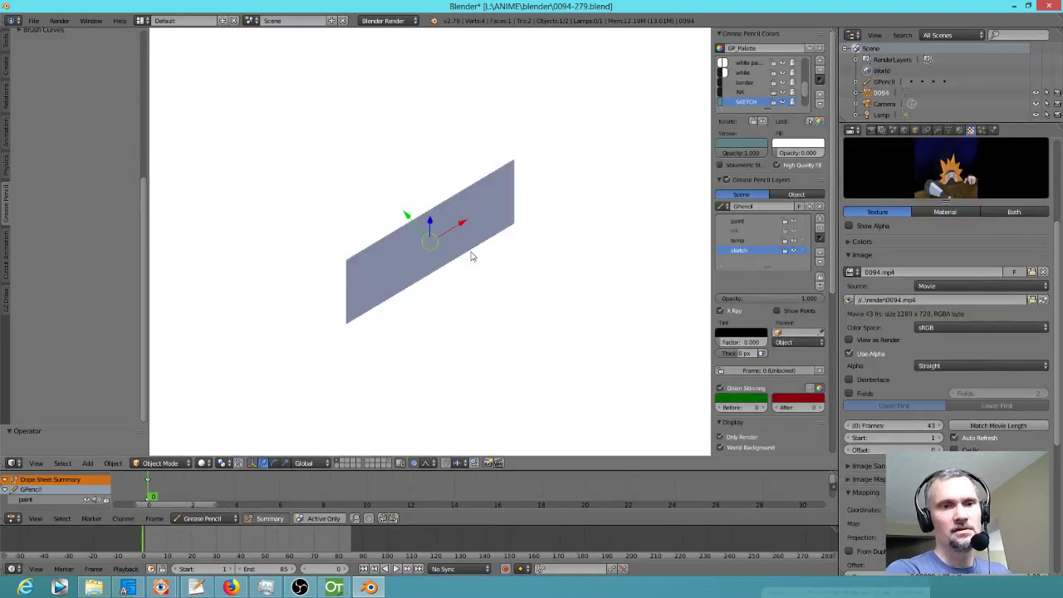
pyautogui.scroll(4, 471, 261)
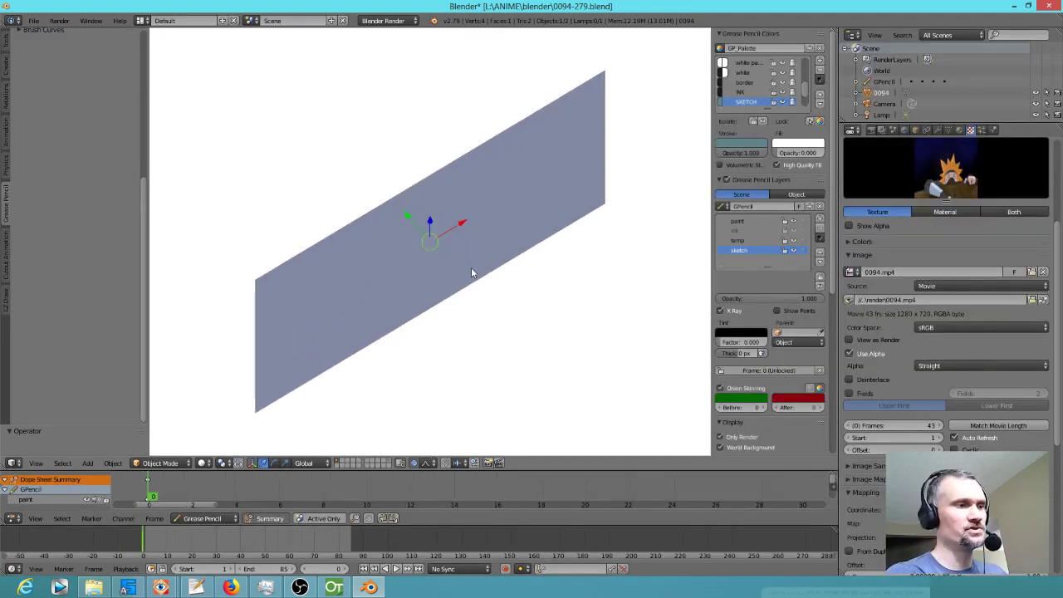
pyautogui.hotkey('ctrl', 'Right')
pyautogui.hotkey('ctrl', 'Left')
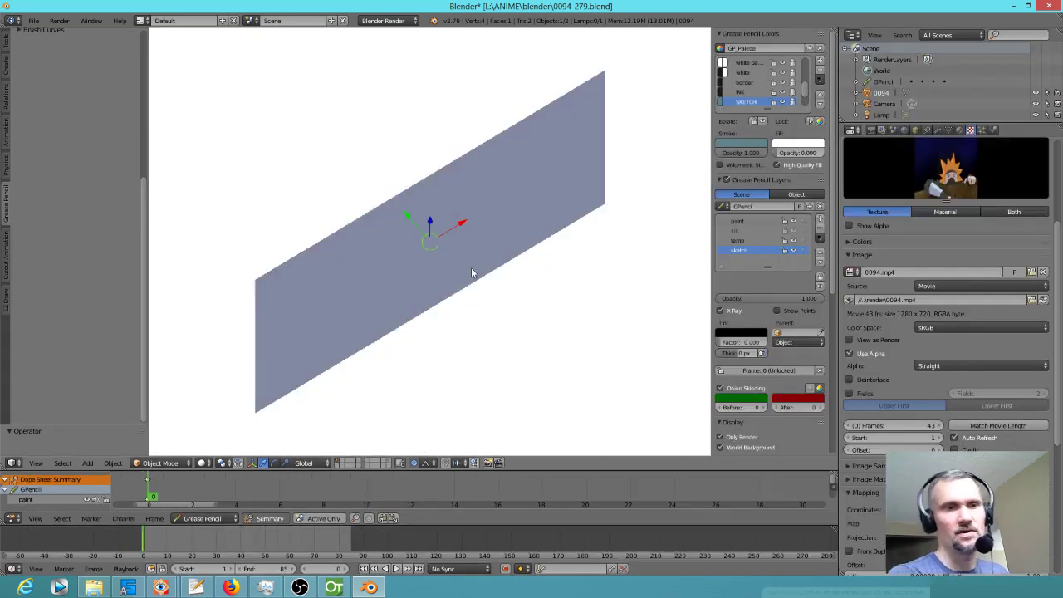
pyautogui.hotkey('ctrl', 'Right')
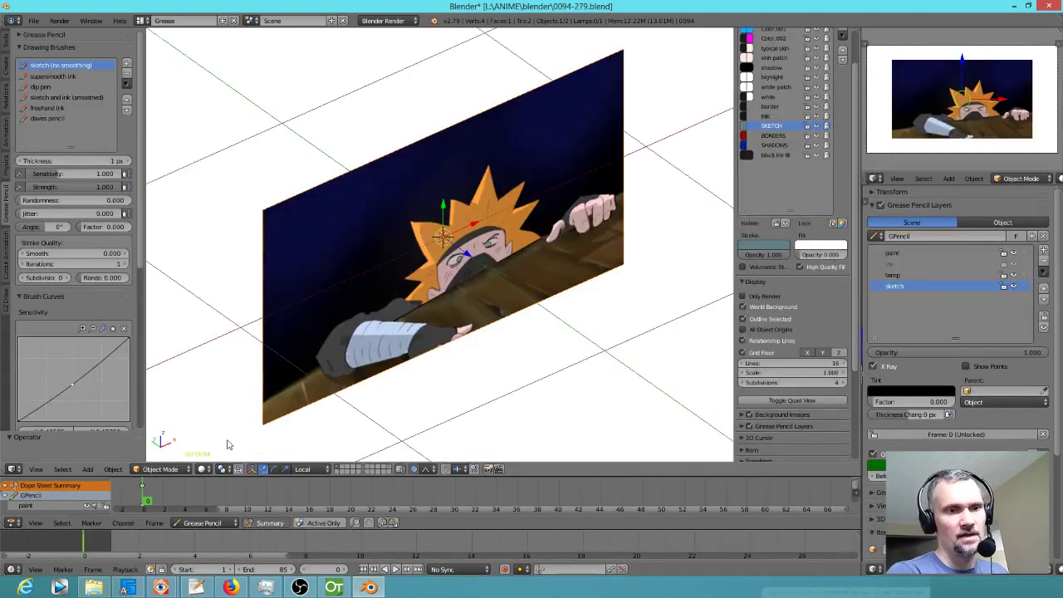
# Set the viewport shading to Material in the Grease layout and to Texture in the Default layout.
pyautogui.click(202, 469)
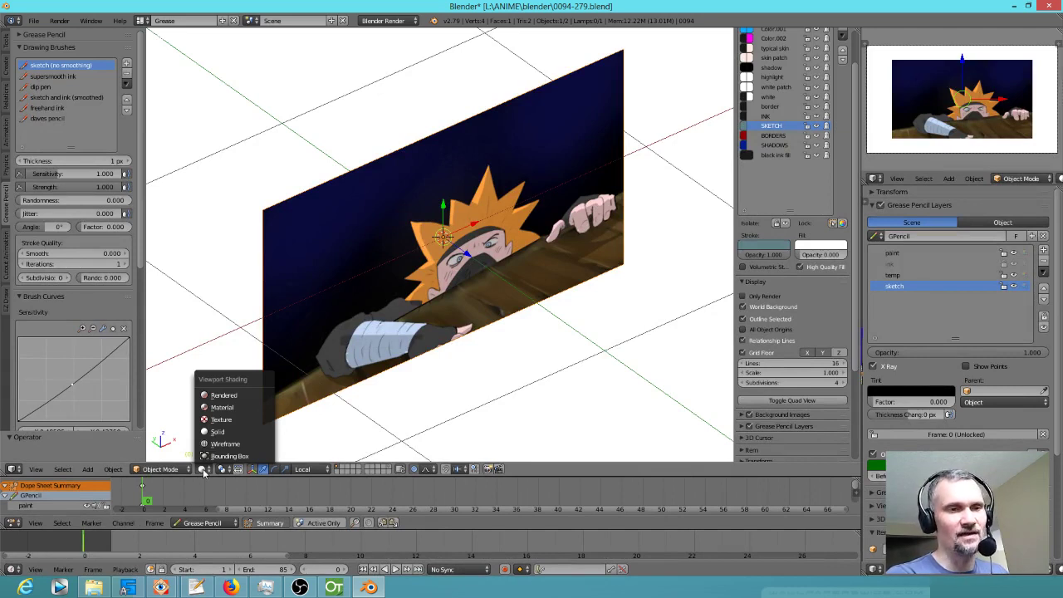
pyautogui.click(220, 408)
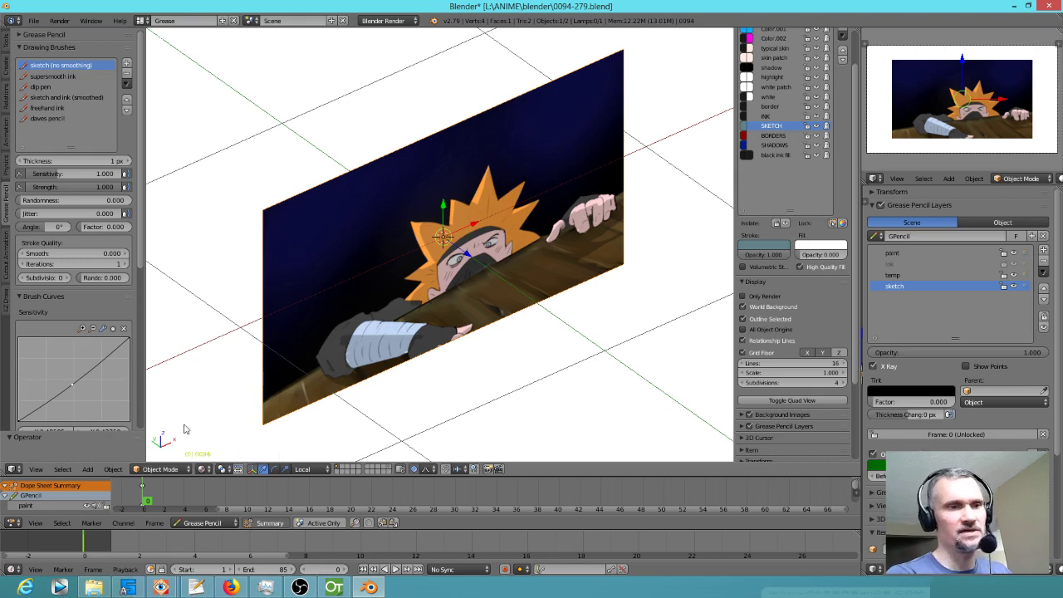
pyautogui.hotkey('ctrl', 'Left')
pyautogui.click(205, 463)
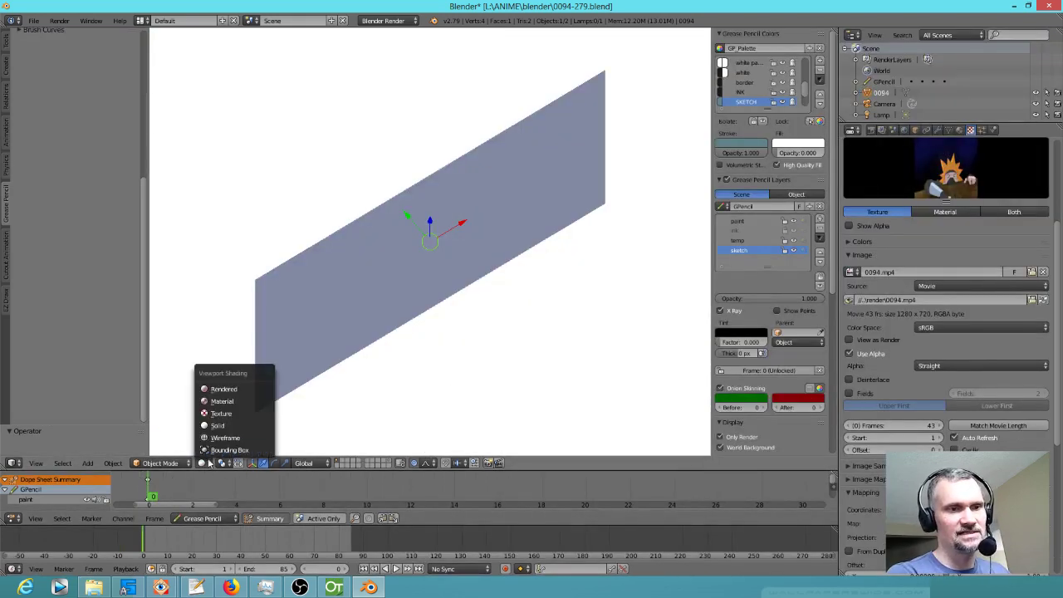
pyautogui.click(218, 413)
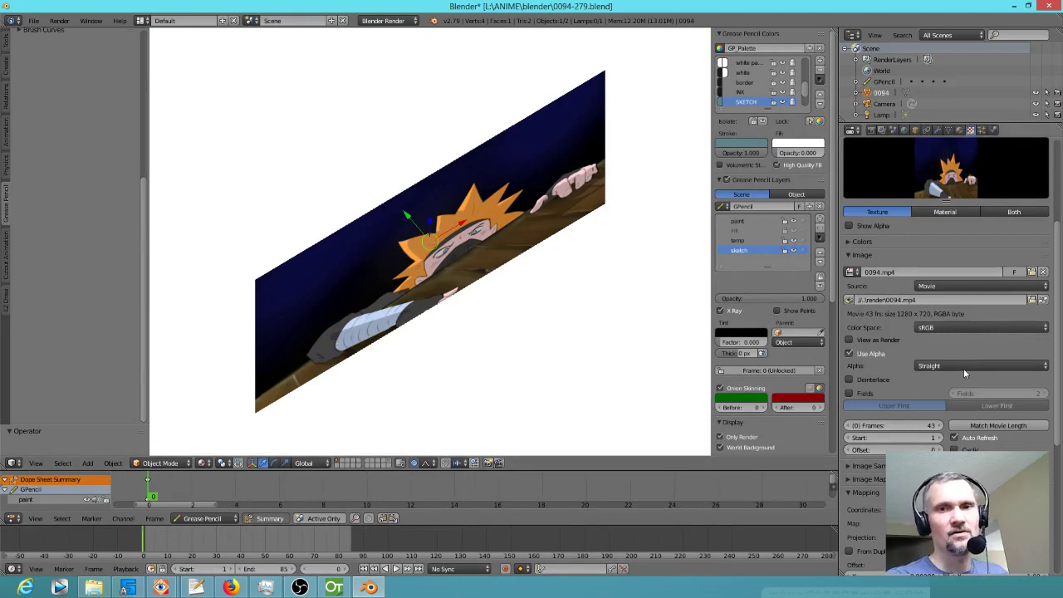
# Play back the textured clip in the Default layout, first at an angle and again through the camera.
pyautogui.hotkey('alt', 'a')
pyautogui.press('Escape')
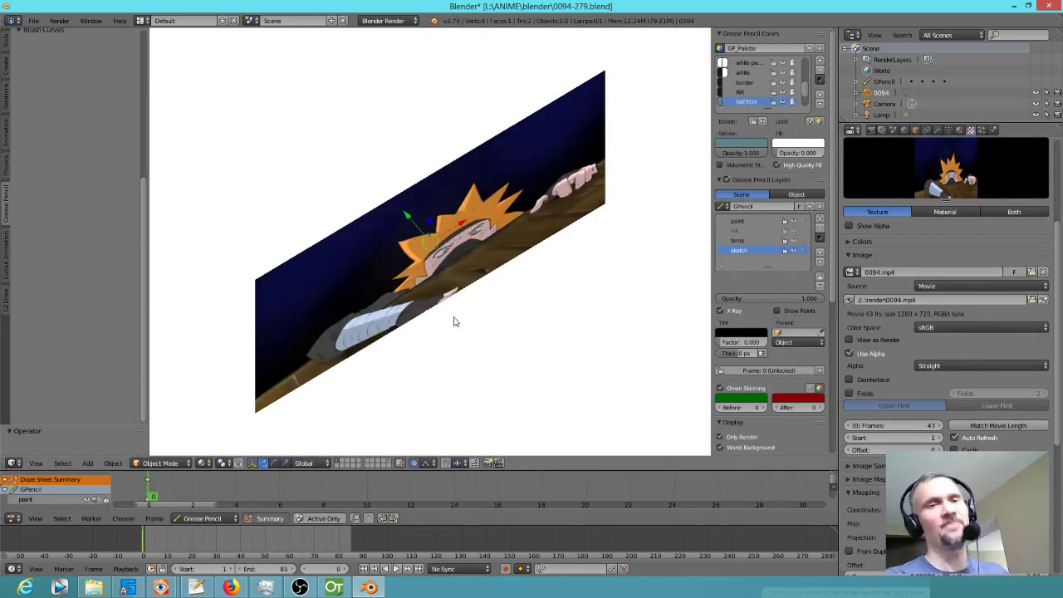
pyautogui.press('KP_0')
pyautogui.hotkey('alt', 'a')
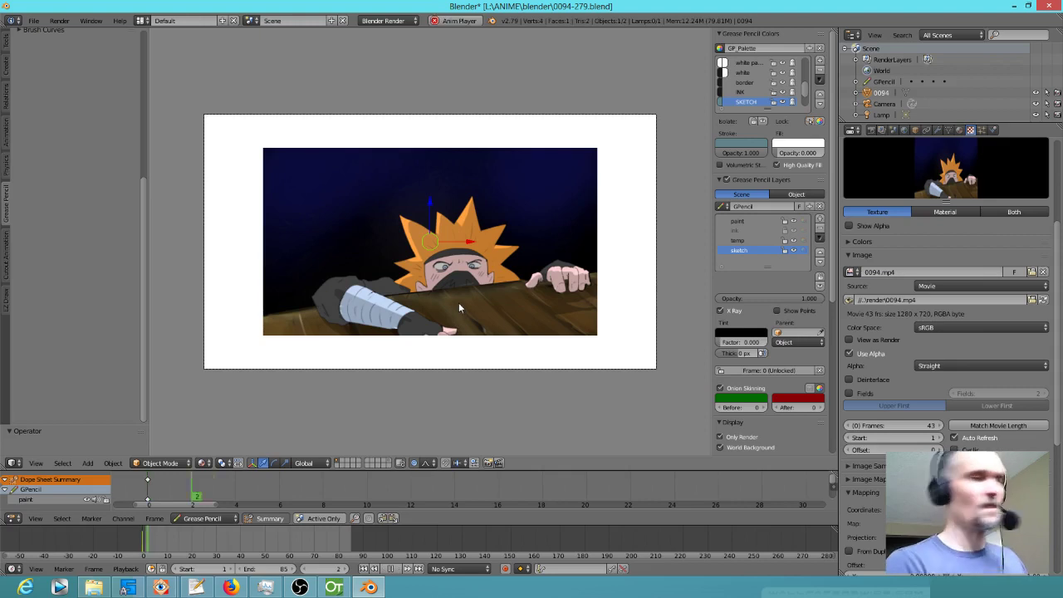
pyautogui.press('Escape')
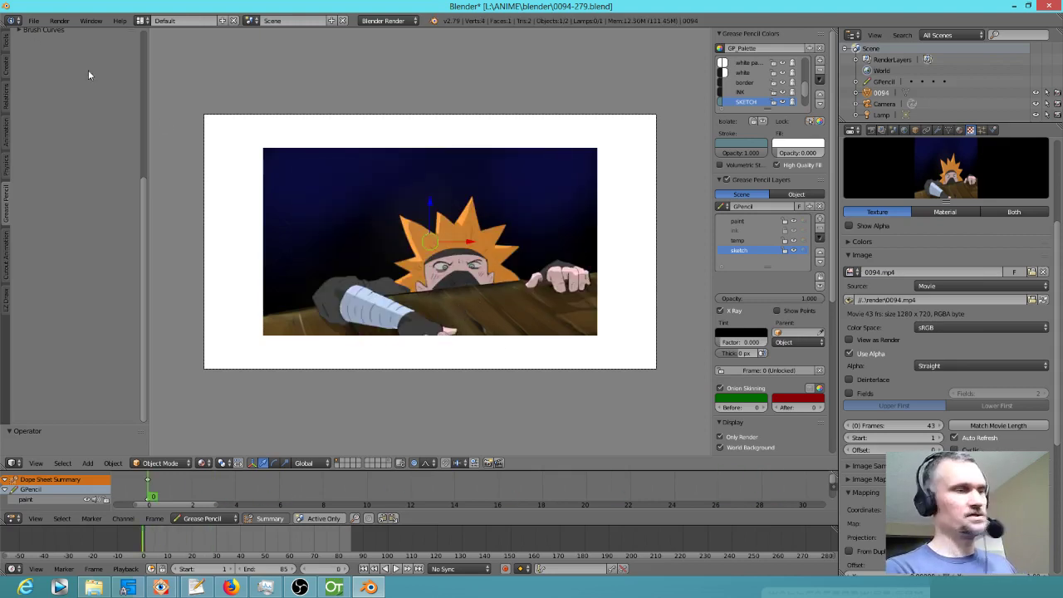
# Save the project over the existing 0094-279.blend file.
pyautogui.hotkey('ctrl', 's')
pyautogui.click(296, 157)
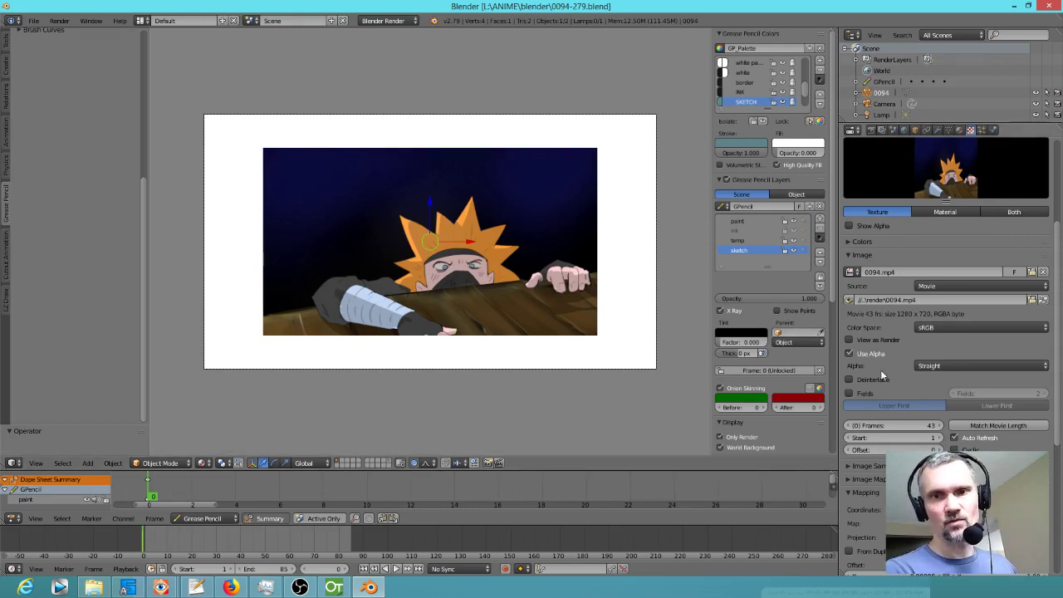
# Examine the clip's texture mapping and influence settings and the scene's render dimensions.
pyautogui.hotkey('ctrl', 'Left')
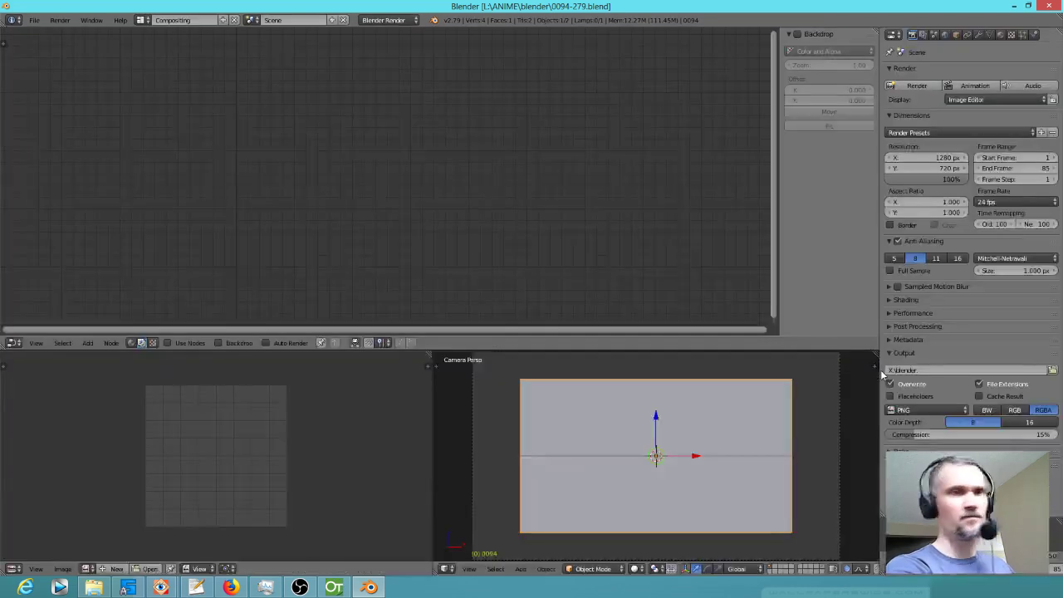
pyautogui.hotkey('ctrl', 'Right')
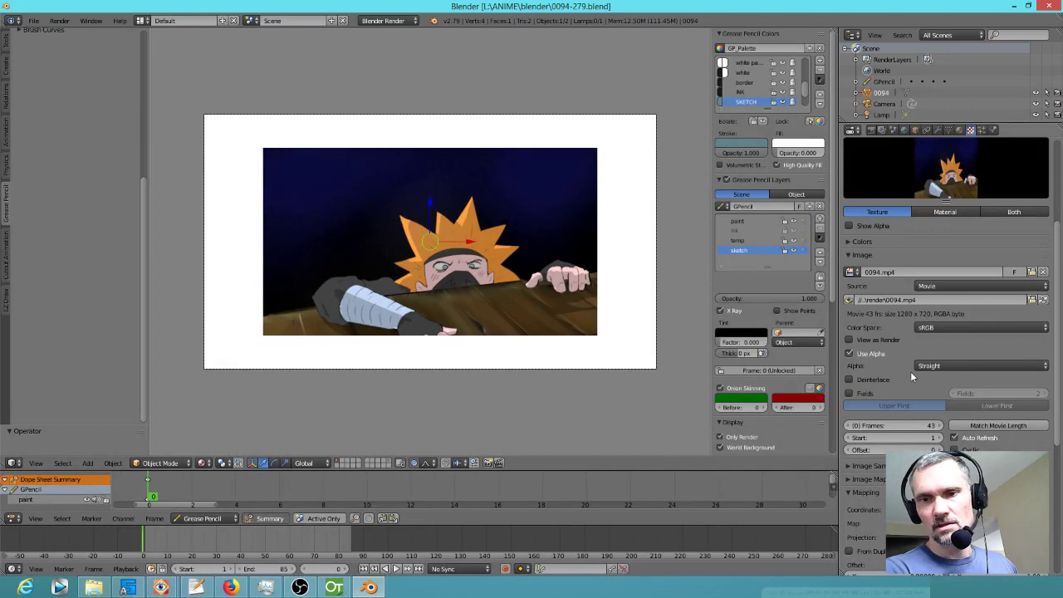
pyautogui.scroll(-8, 904, 368)
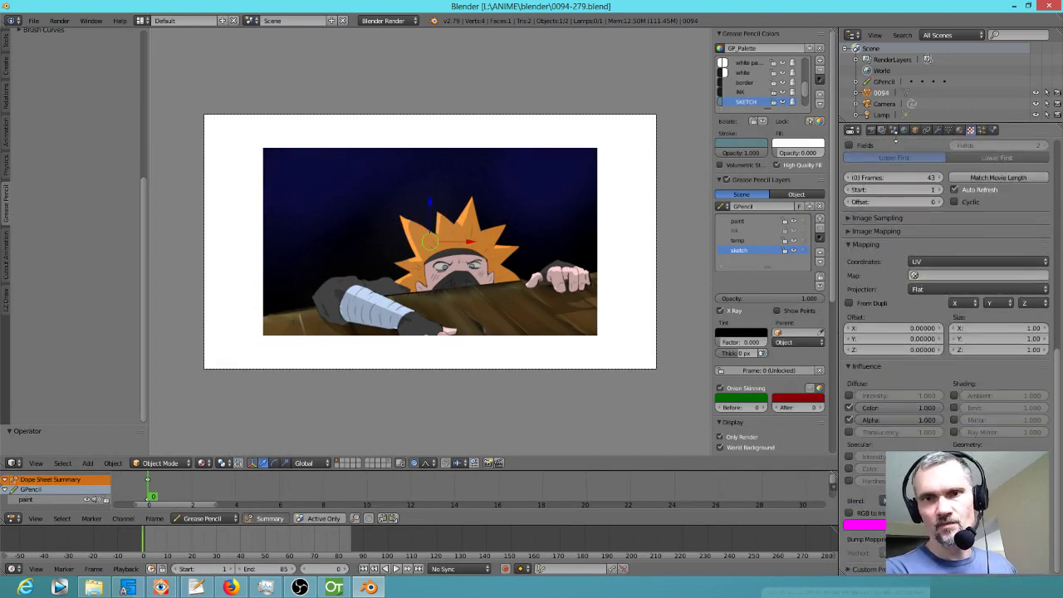
pyautogui.click(870, 130)
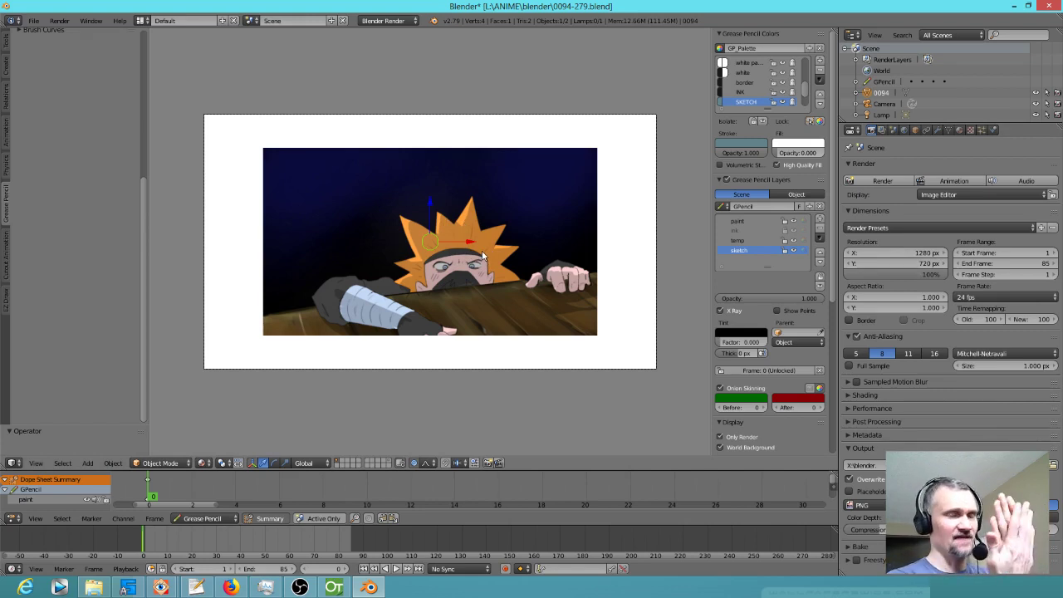
# Scale the clip plane up uniformly until the image fills the camera frame.
pyautogui.press('s')
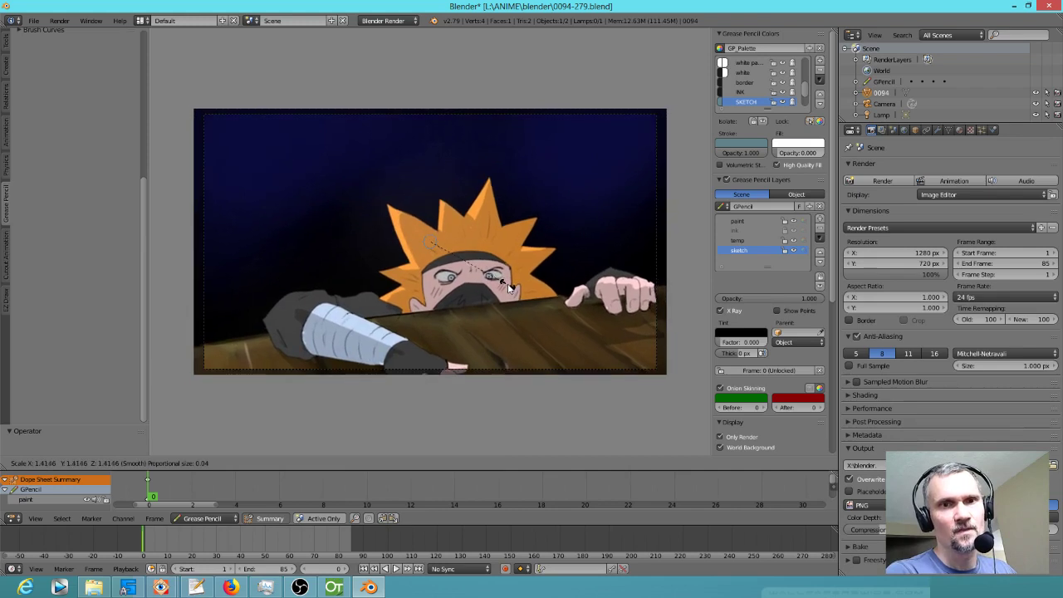
pyautogui.click(505, 282)
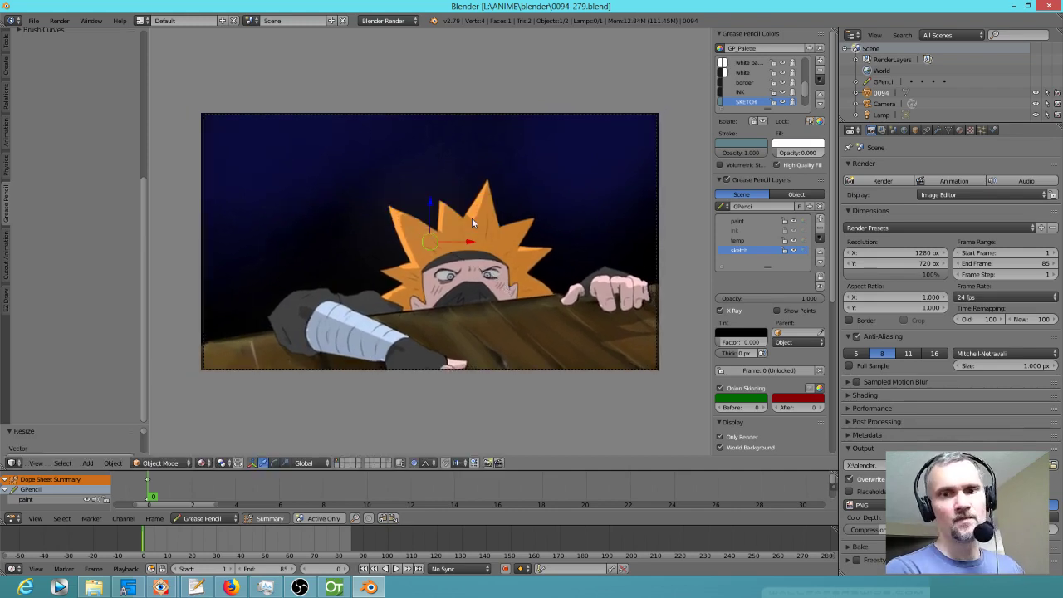
# Subdivide the clip plane's mesh five times in Edit Mode and return to Object Mode.
pyautogui.press('Tab')
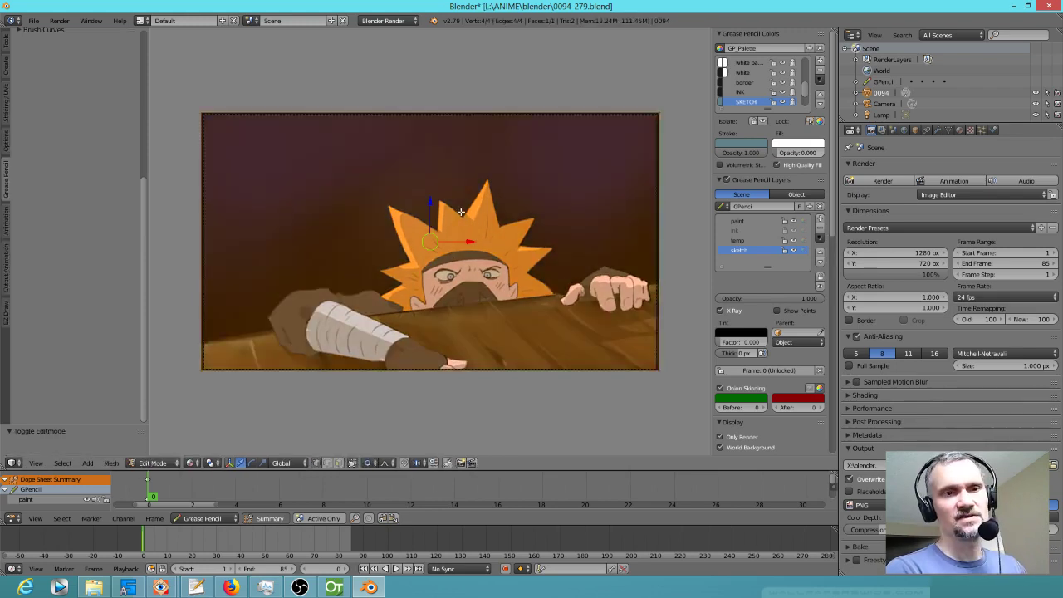
pyautogui.press('w')
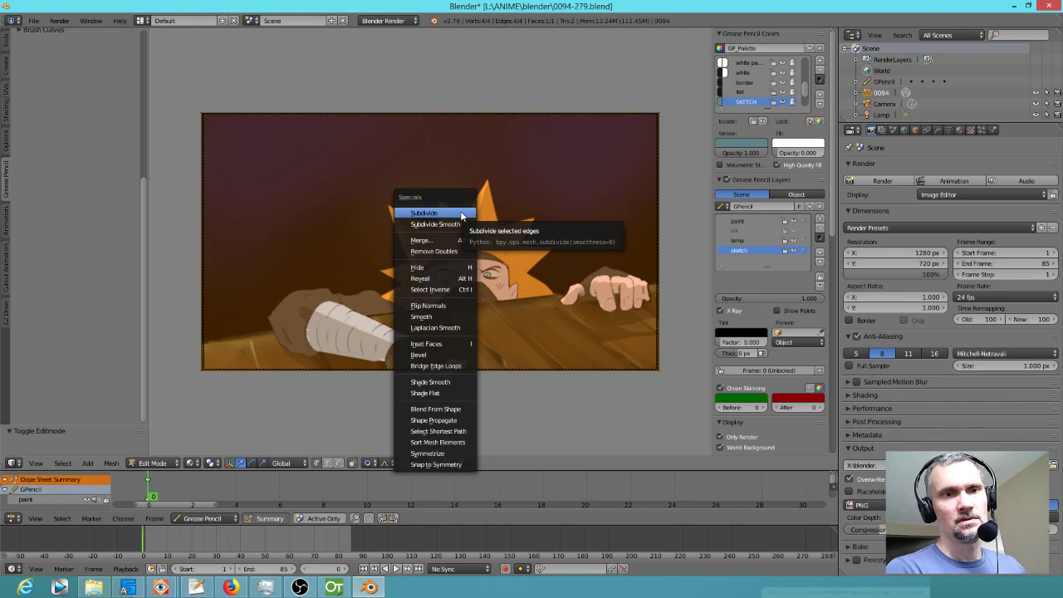
pyautogui.click(460, 214)
pyautogui.press('w')
pyautogui.click(460, 213)
pyautogui.press('w')
pyautogui.click(459, 212)
pyautogui.press('w')
pyautogui.click(459, 213)
pyautogui.press('w')
pyautogui.click(456, 212)
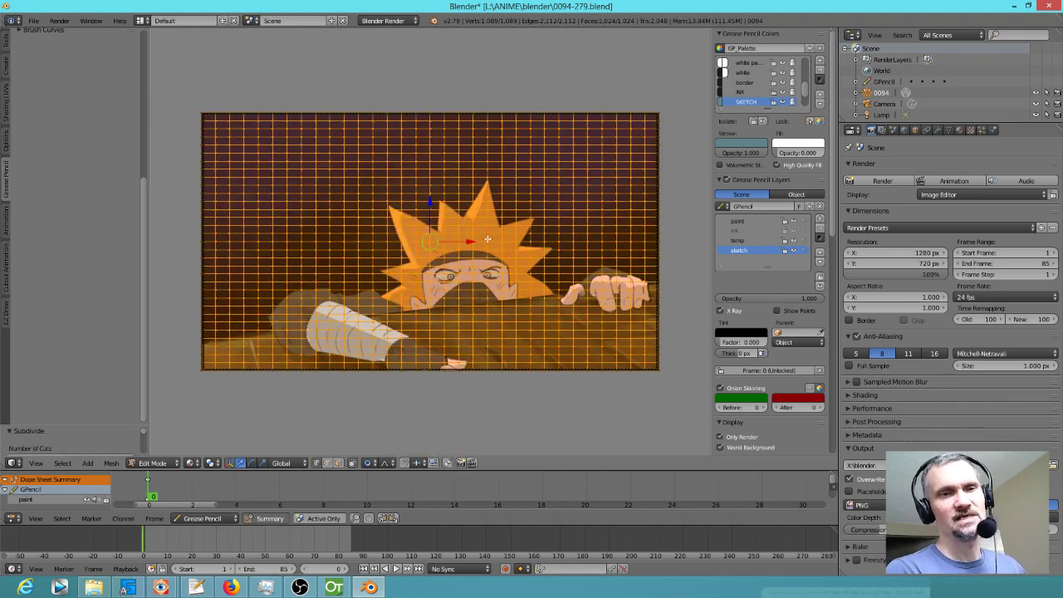
pyautogui.press('Tab')
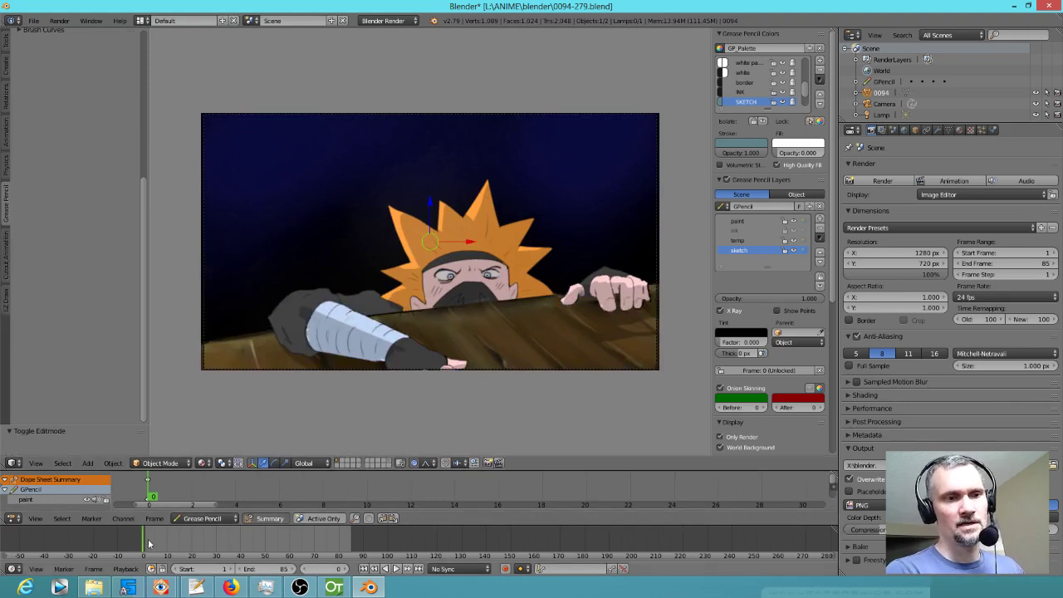
# Play back the clip briefly and scrub to frame 7.
pyautogui.hotkey('alt', 'a')
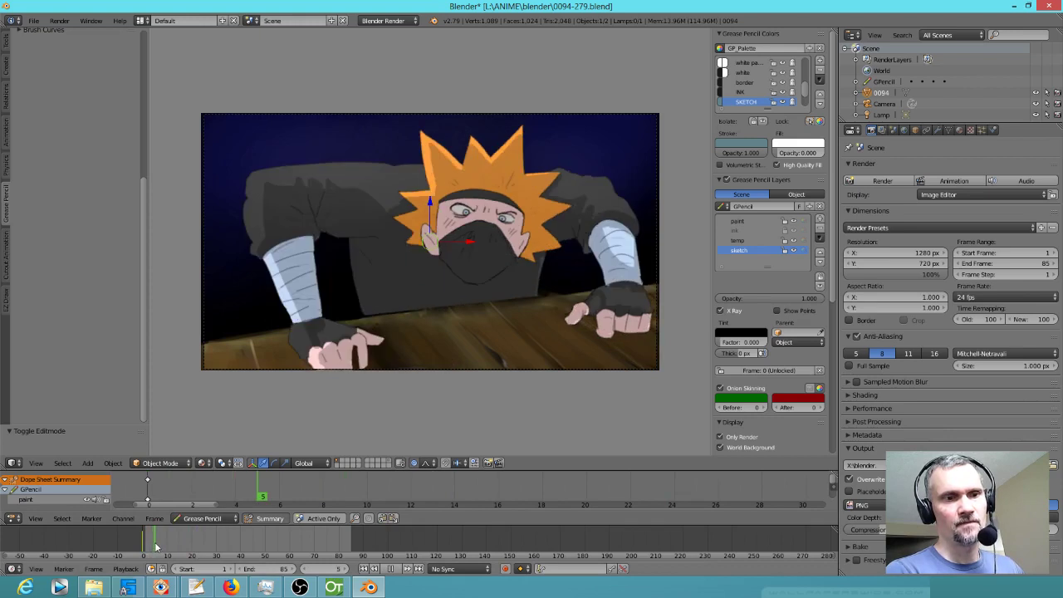
pyautogui.hotkey('alt', 'a')
pyautogui.moveTo(259, 498)
pyautogui.mouseDown()
pyautogui.moveTo(194, 494)
pyautogui.moveTo(305, 499)
pyautogui.mouseUp()
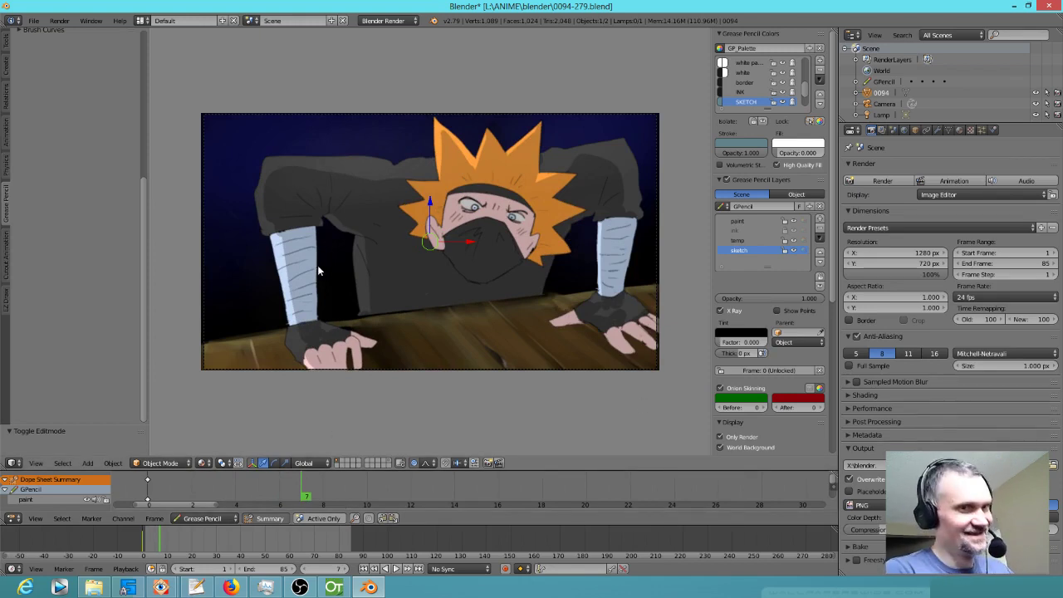
# Select only one mesh vertex near the character's left-hand shoulder in Edit Mode and set proportional editing to Projected (2D).
pyautogui.press('Tab')
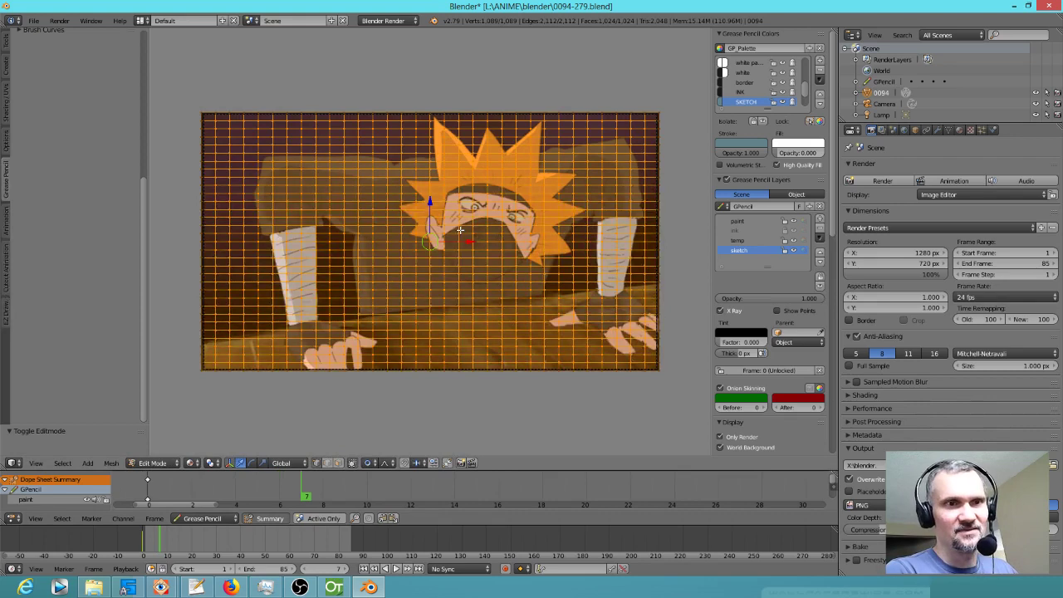
pyautogui.click(275, 179)
pyautogui.press('a')
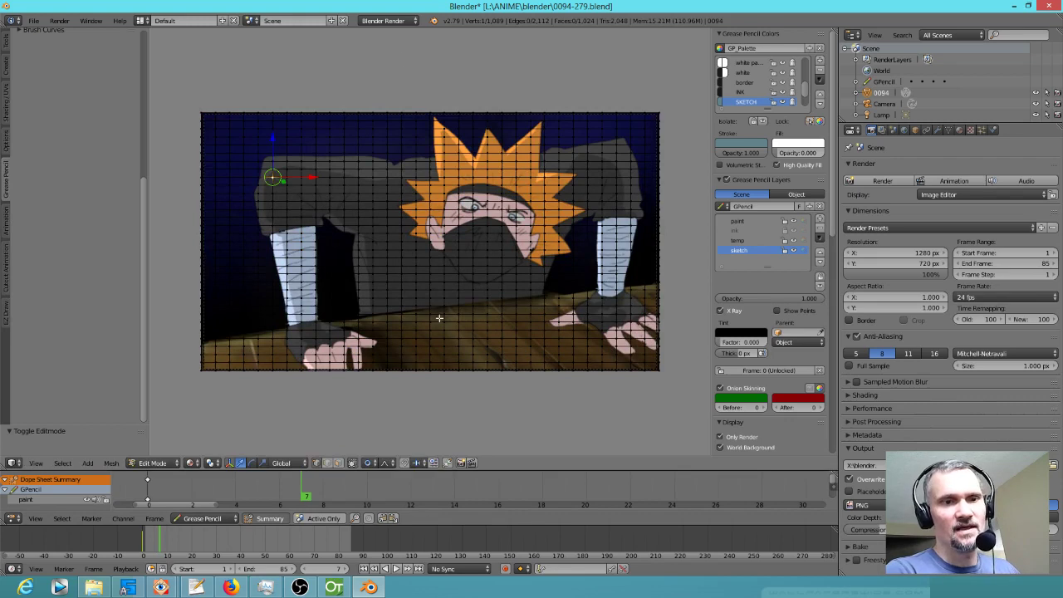
pyautogui.click(369, 464)
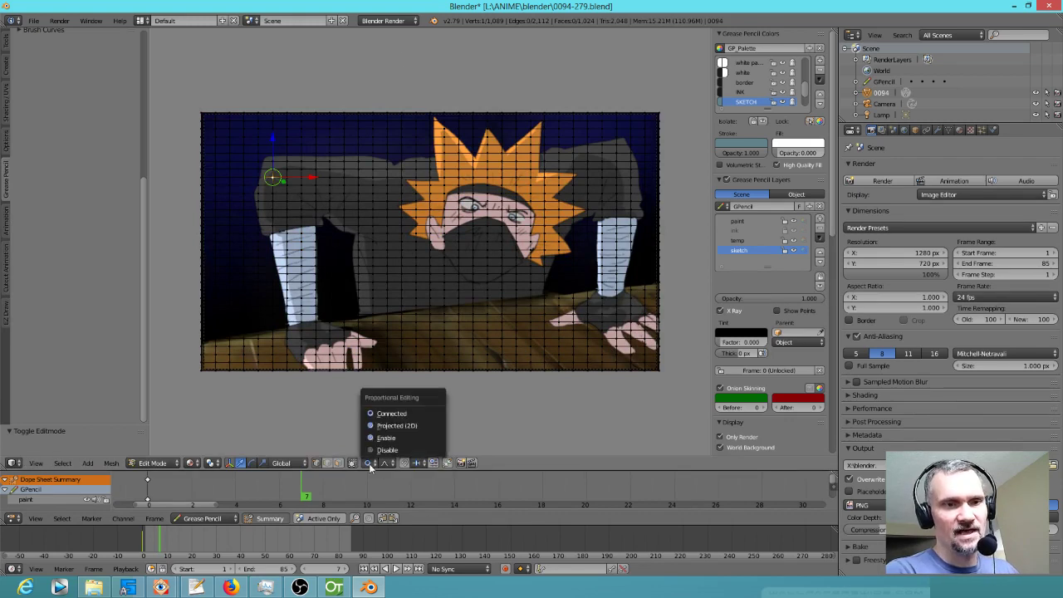
pyautogui.click(392, 425)
pyautogui.scroll(3, 295, 177)
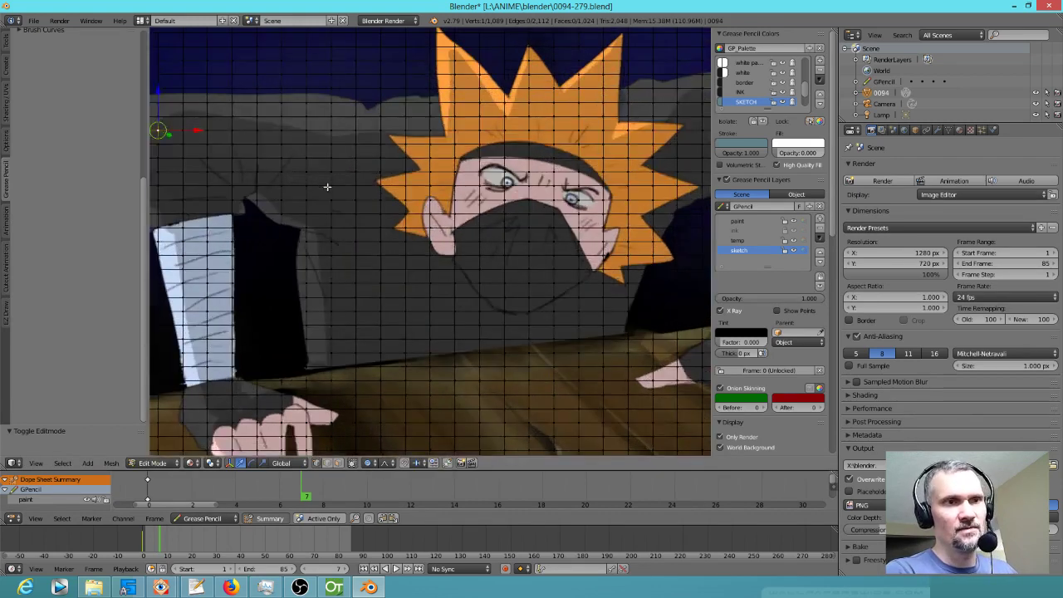
pyautogui.scroll(-1, 327, 186)
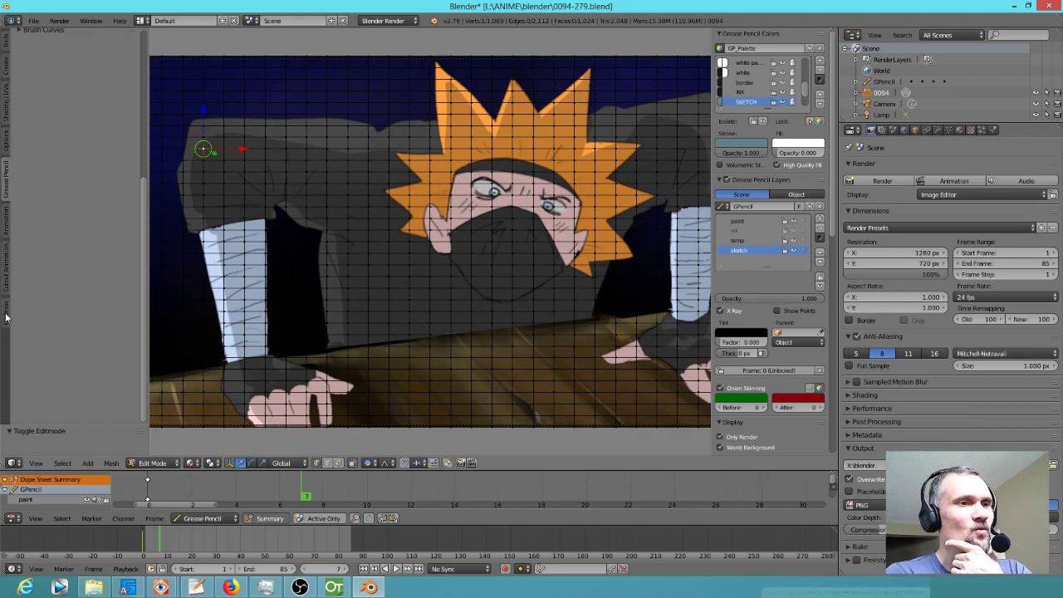
# Open the AnimAll add-on's options and enable keyframing of Points.
pyautogui.click(8, 279)
pyautogui.click(7, 264)
pyautogui.click(8, 228)
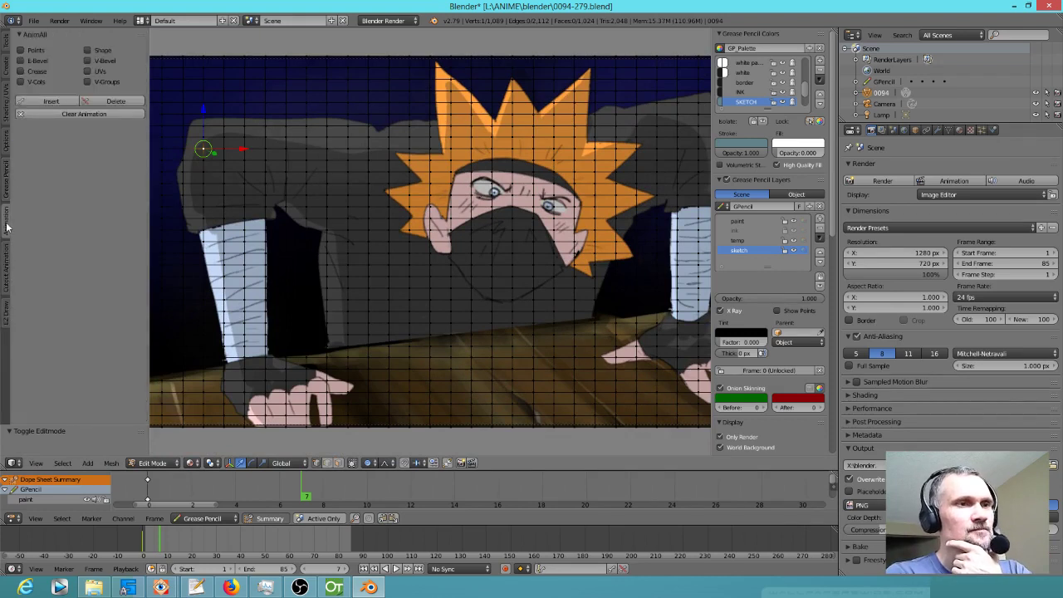
pyautogui.click(33, 52)
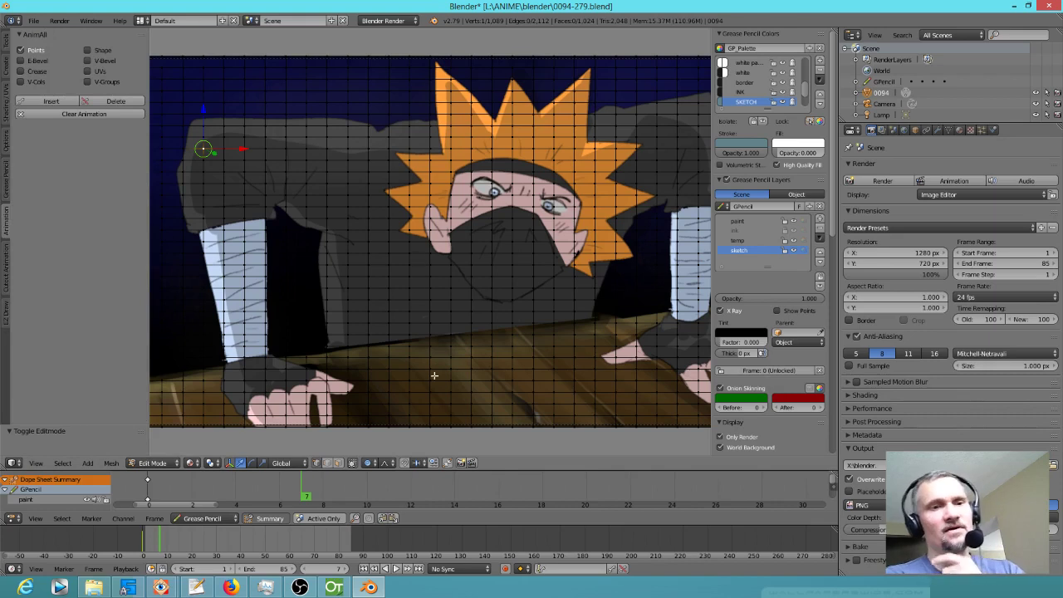
# Insert AnimAll point keyframes for all of the plane's vertices at frame 0 and at frame 7.
pyautogui.click(149, 496)
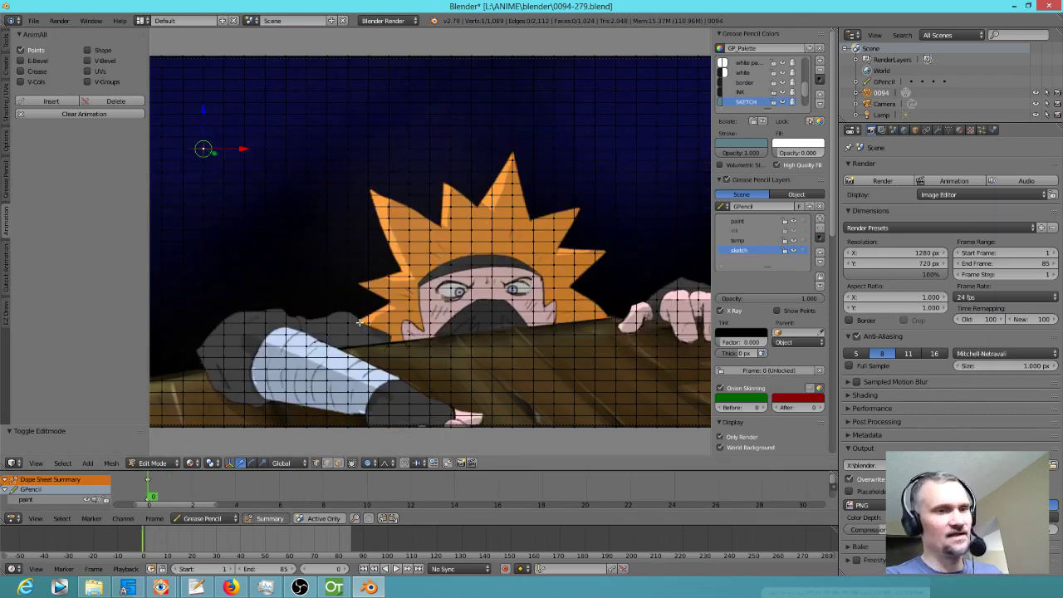
pyautogui.press('a')
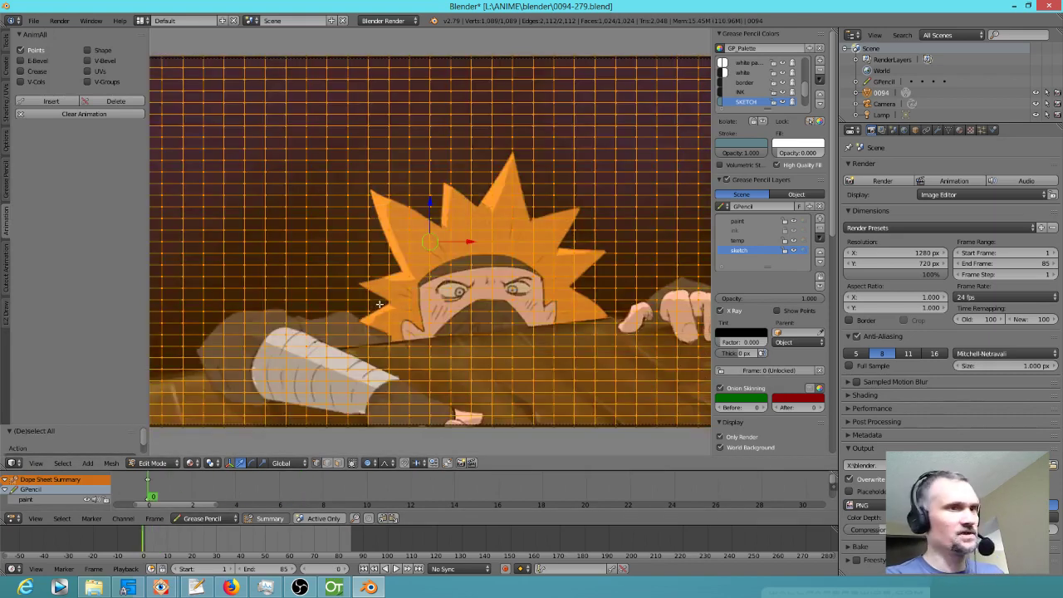
pyautogui.click(51, 100)
pyautogui.moveTo(157, 498); pyautogui.dragTo(306, 502)
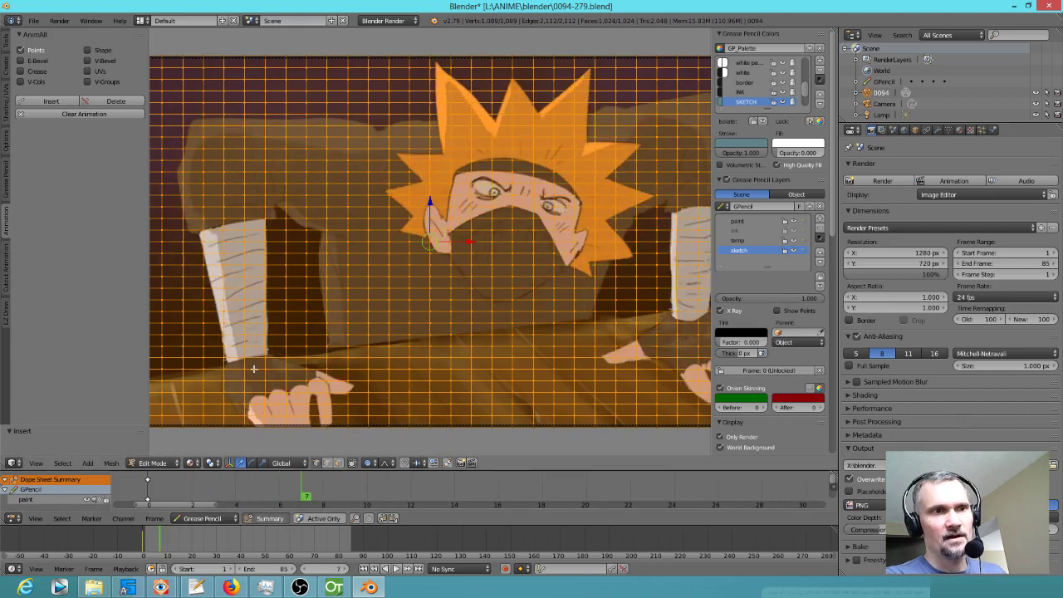
pyautogui.click(57, 106)
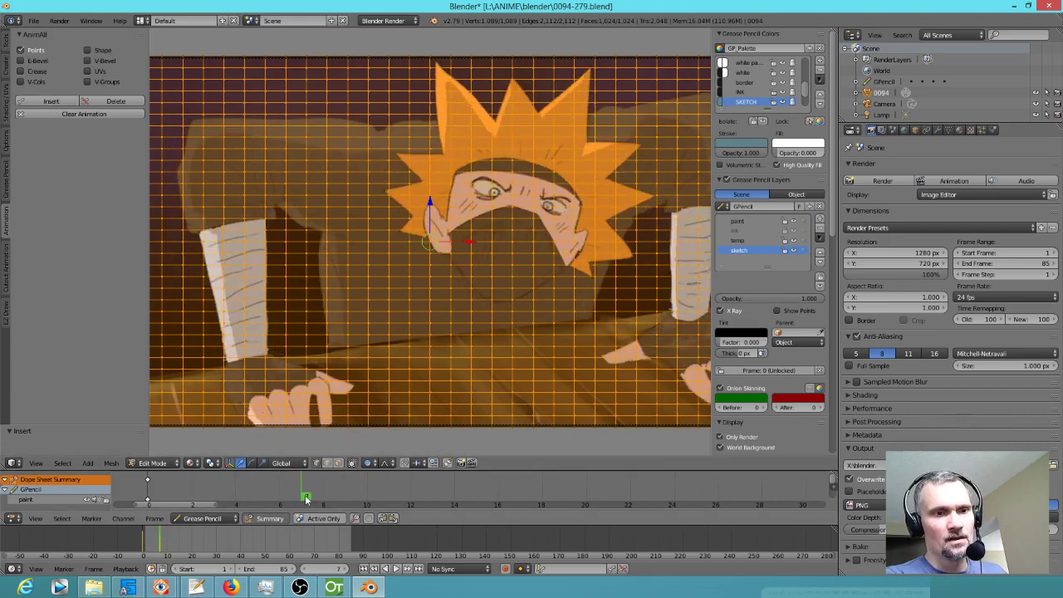
# Switch the keyframe editor from Grease Pencil to Dope Sheet mode and advance to frame 9.
pyautogui.click(201, 519)
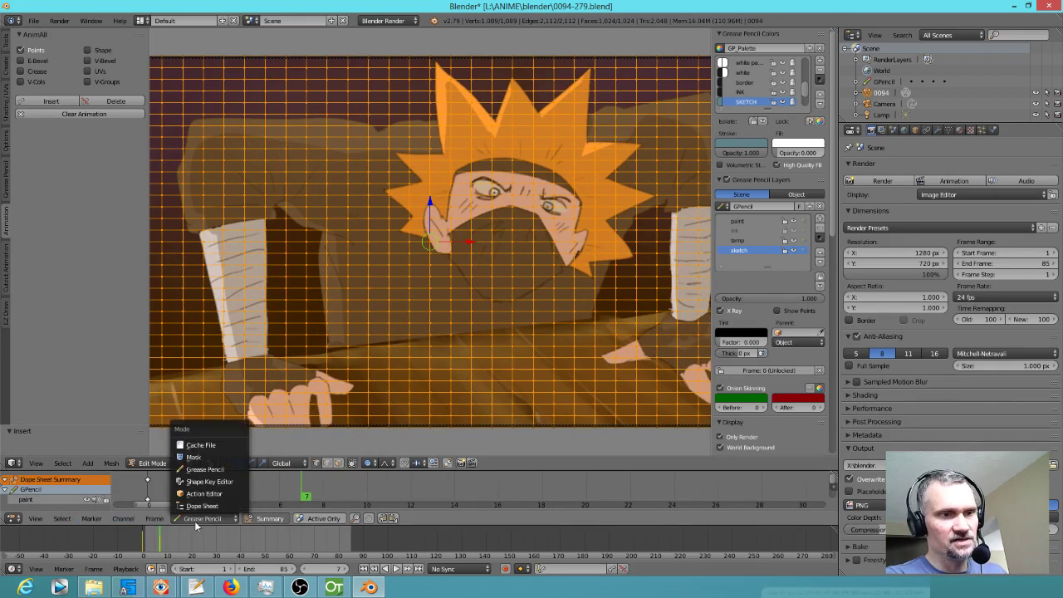
pyautogui.click(205, 507)
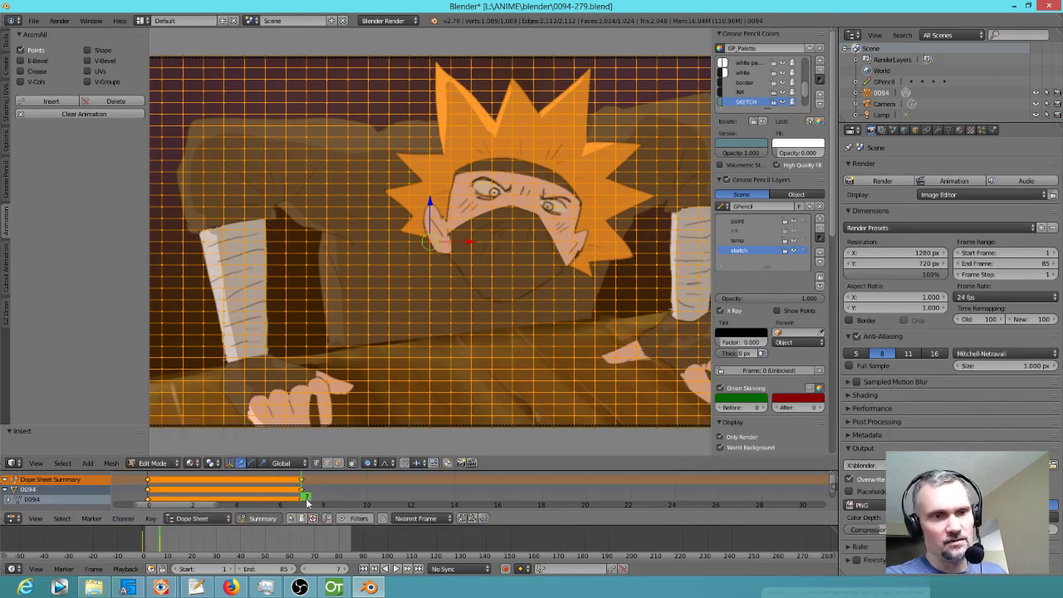
pyautogui.moveTo(307, 500); pyautogui.dragTo(326, 500)
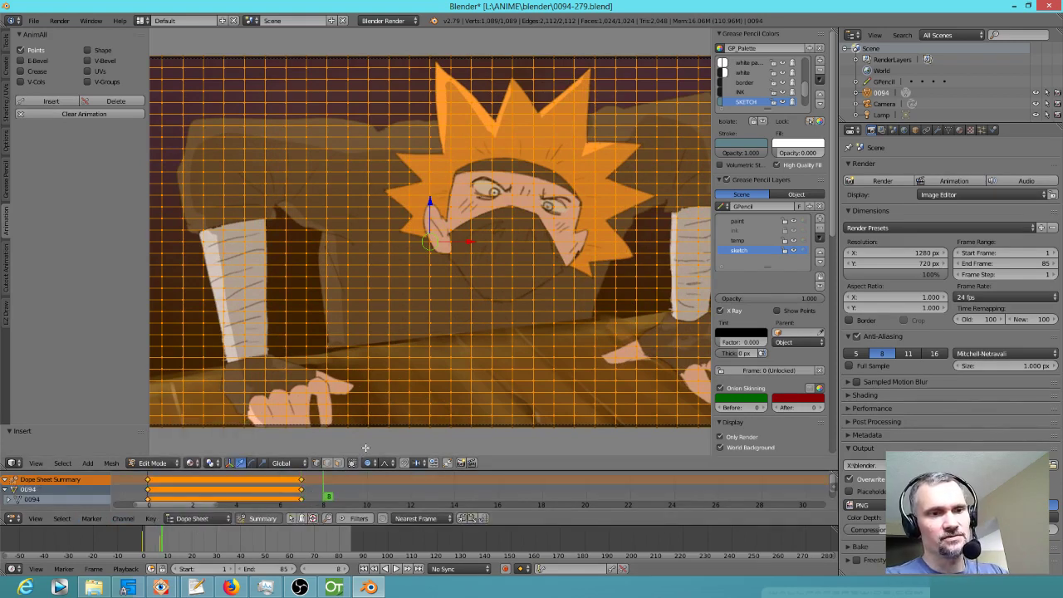
pyautogui.press('Right')
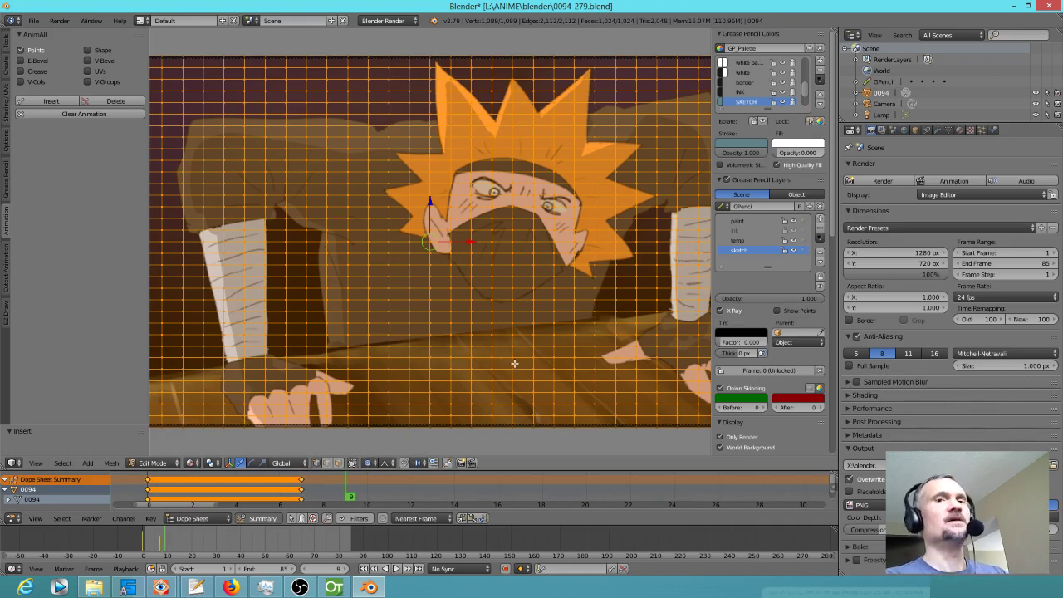
# Try to move the mesh vertex on top of the left-hand shoulder with proportional editing at a size of 0.35.
pyautogui.scroll(-3, 514, 363)
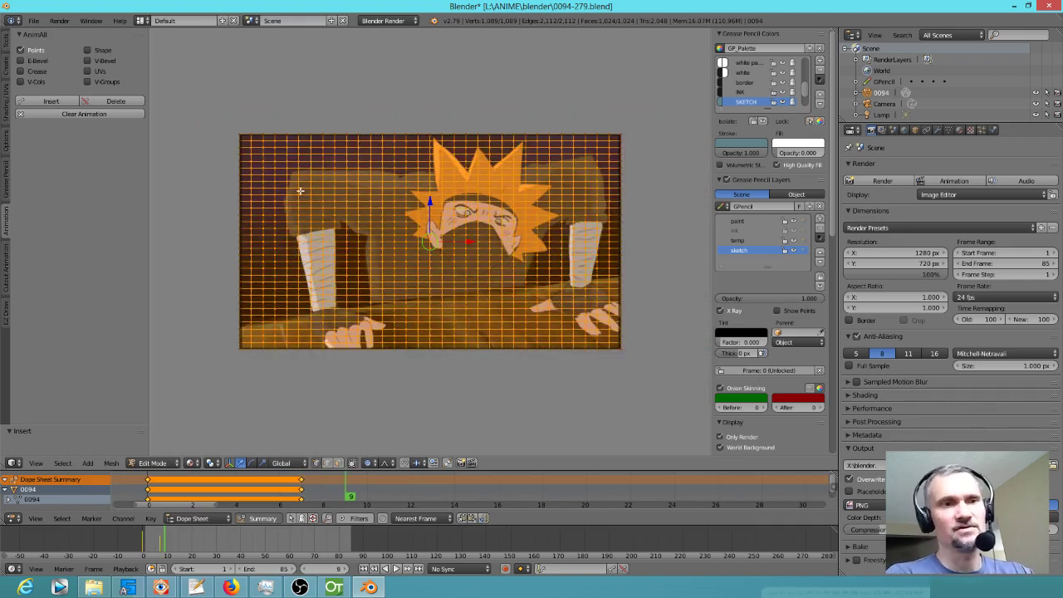
pyautogui.rightClick(298, 176)
pyautogui.scroll(2, 313, 190)
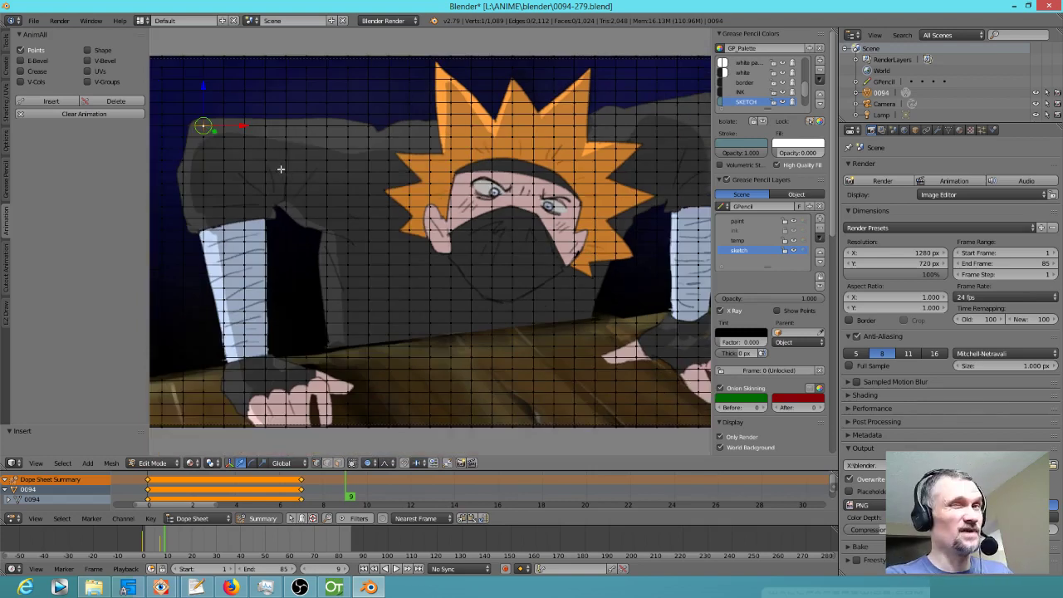
pyautogui.scroll(-2, 286, 176)
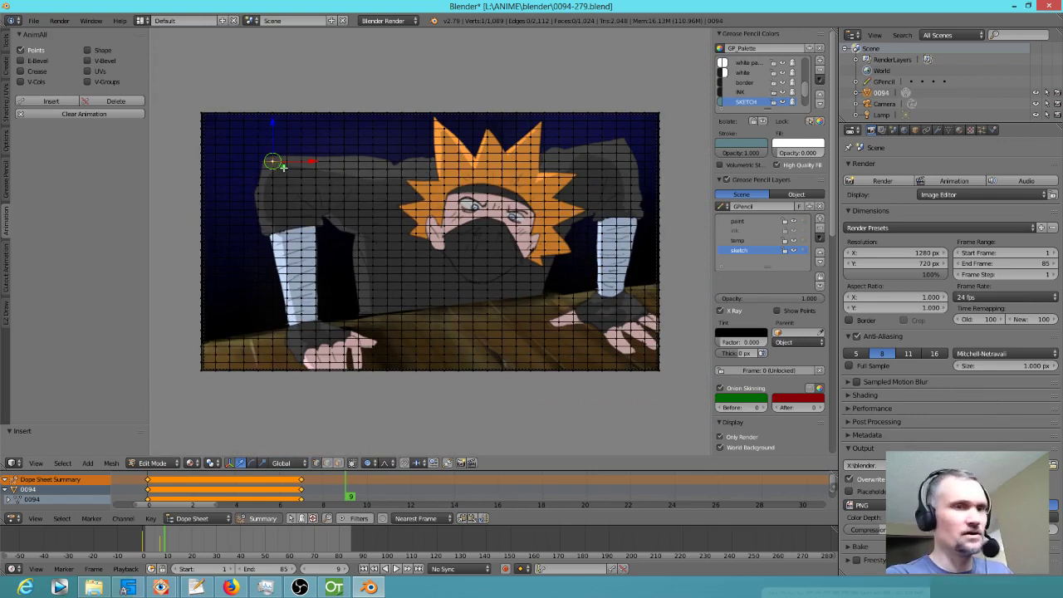
pyautogui.press('g')
pyautogui.scroll(-18, 285, 173)
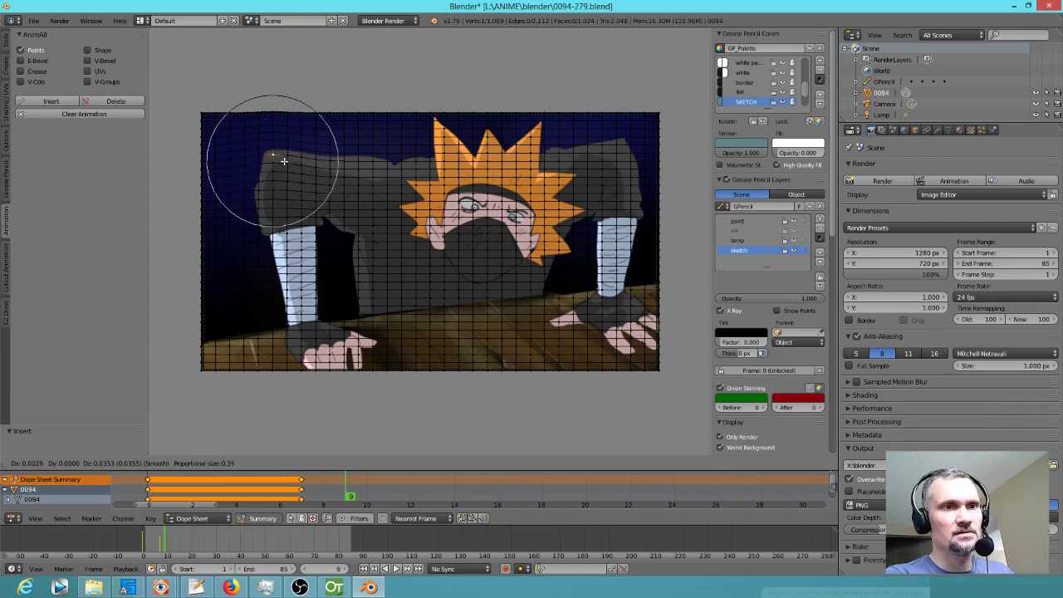
pyautogui.click(286, 170)
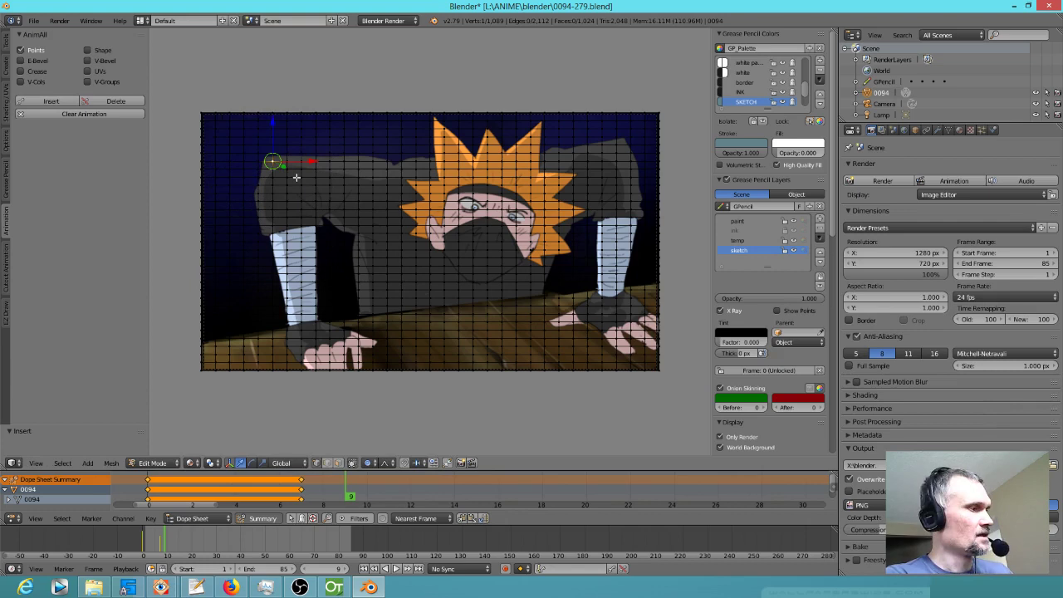
pyautogui.press('g')
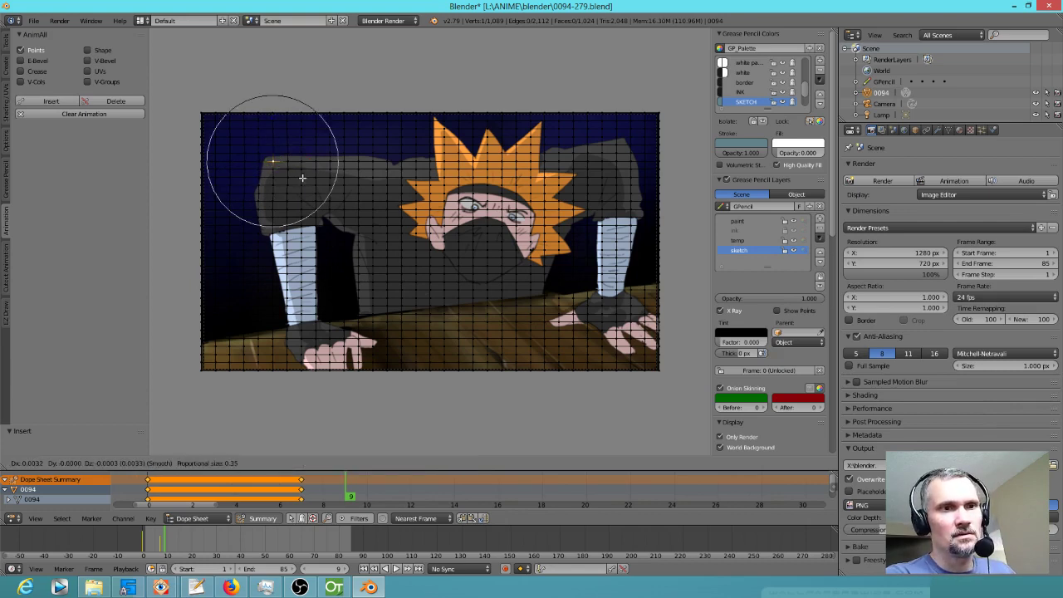
pyautogui.click(296, 177)
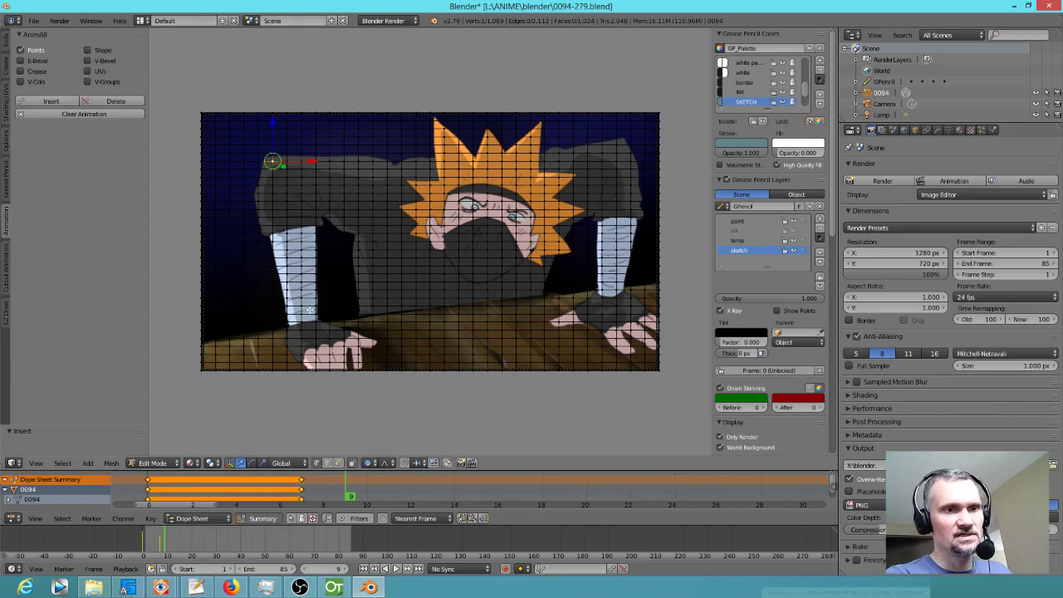
# Lasso-select the mesh vertices along the left-hand arm and try to rotate them around the 3D cursor at the wrist.
pyautogui.moveTo(308, 304)
pyautogui.keyDown('ctrl'); pyautogui.mouseDown()
pyautogui.moveTo(292, 170)
pyautogui.moveTo(280, 204)
pyautogui.moveTo(301, 306)
pyautogui.mouseUp(); pyautogui.keyUp('ctrl')
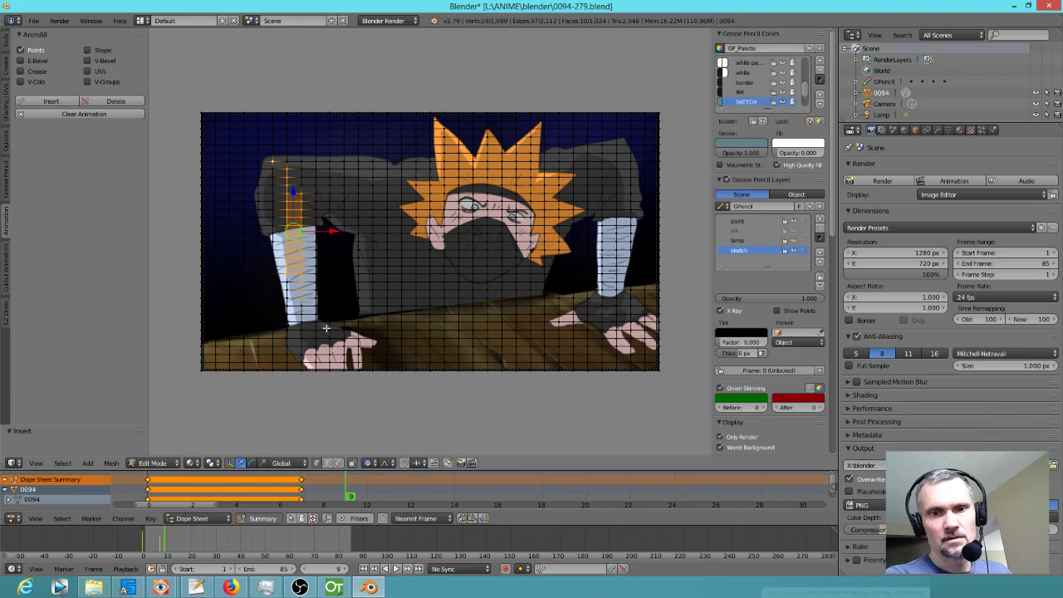
pyautogui.press('.')
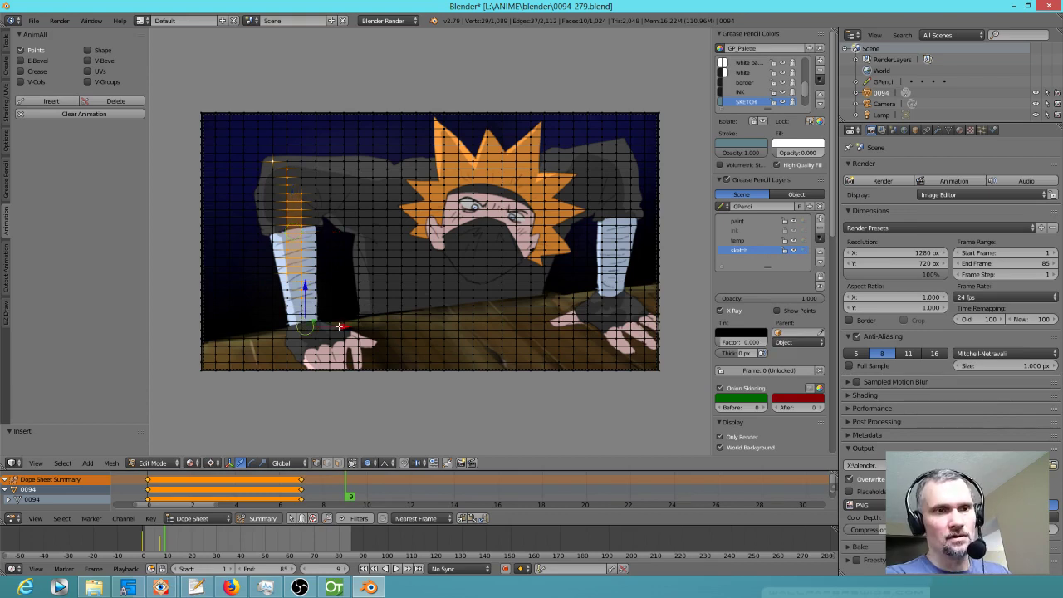
pyautogui.press('r')
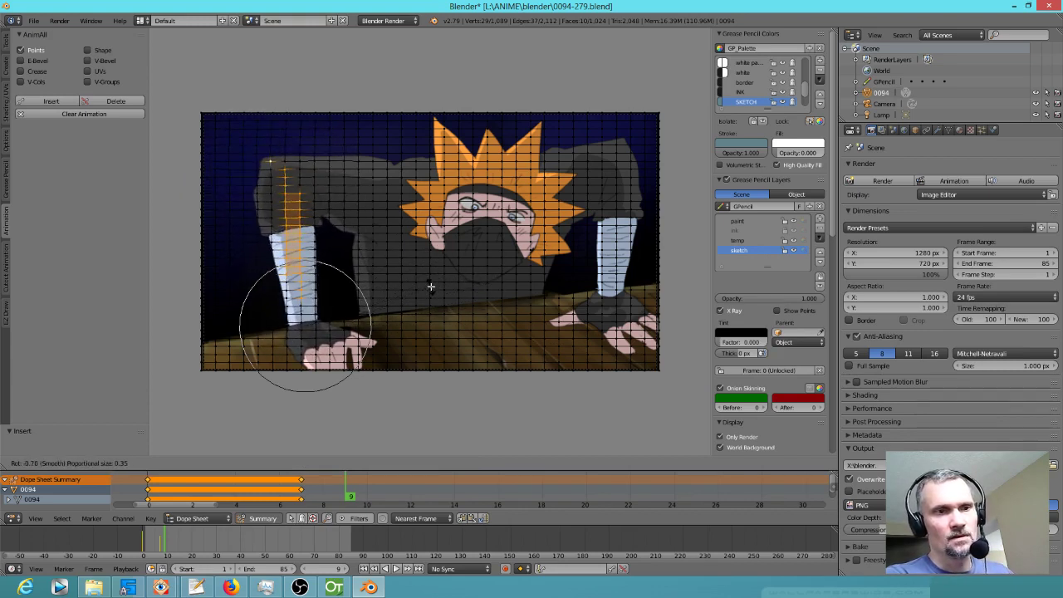
pyautogui.scroll(-2, 388, 291)
pyautogui.scroll(8, 388, 291)
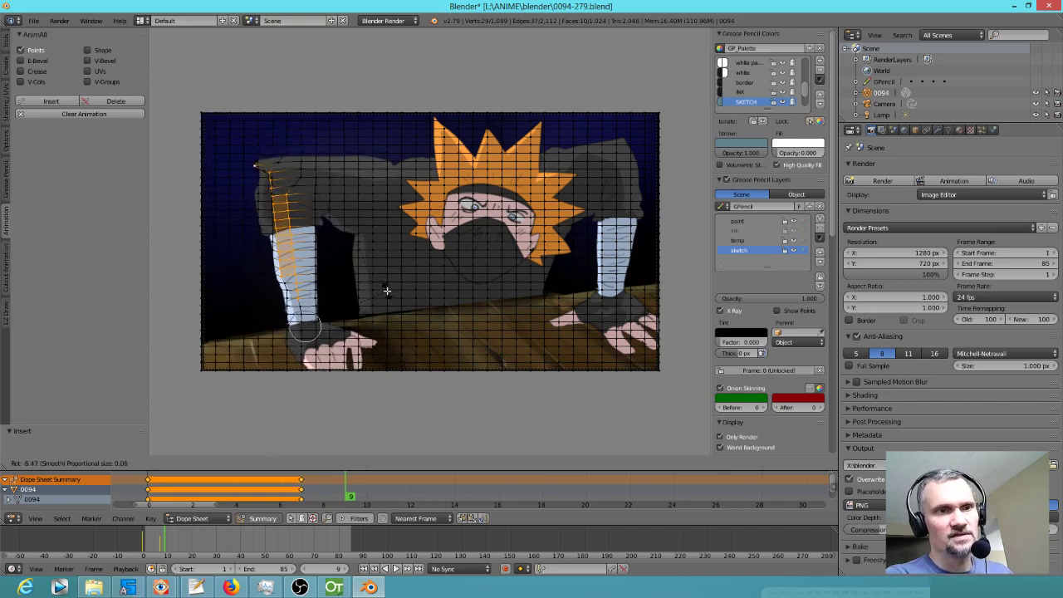
pyautogui.click(258, 182)
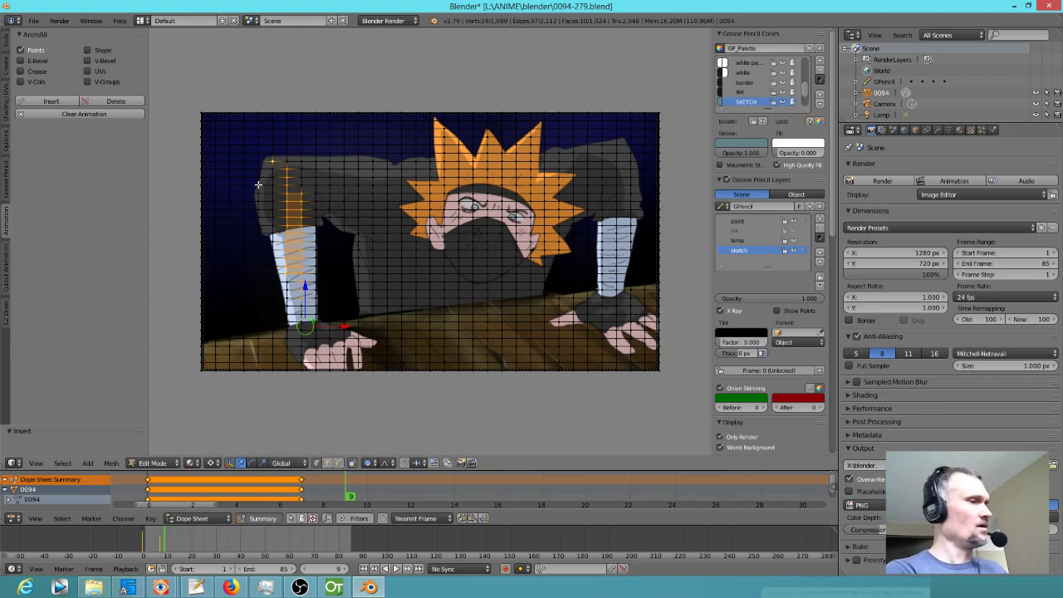
# Lasso-select the mesh vertices covering the left-hand arm and rotate them outward around the wrist with a proportional size of 0.24.
pyautogui.moveTo(326, 158); pyautogui.dragTo(257, 155)
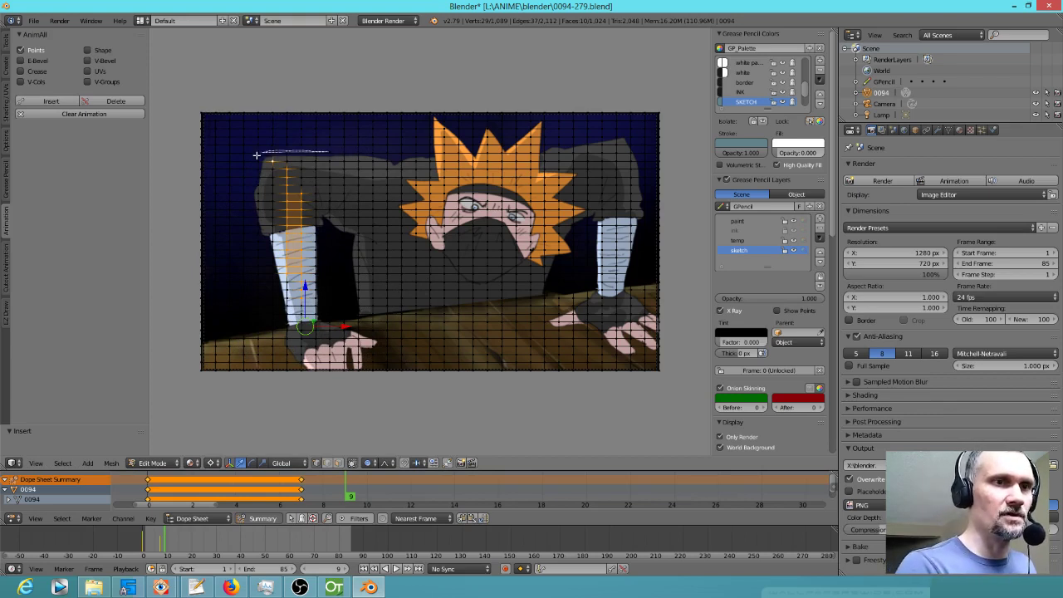
pyautogui.moveTo(248, 200); pyautogui.dragTo(270, 263)
pyautogui.moveTo(281, 314)
pyautogui.mouseDown()
pyautogui.moveTo(318, 309)
pyautogui.moveTo(321, 148)
pyautogui.mouseUp()
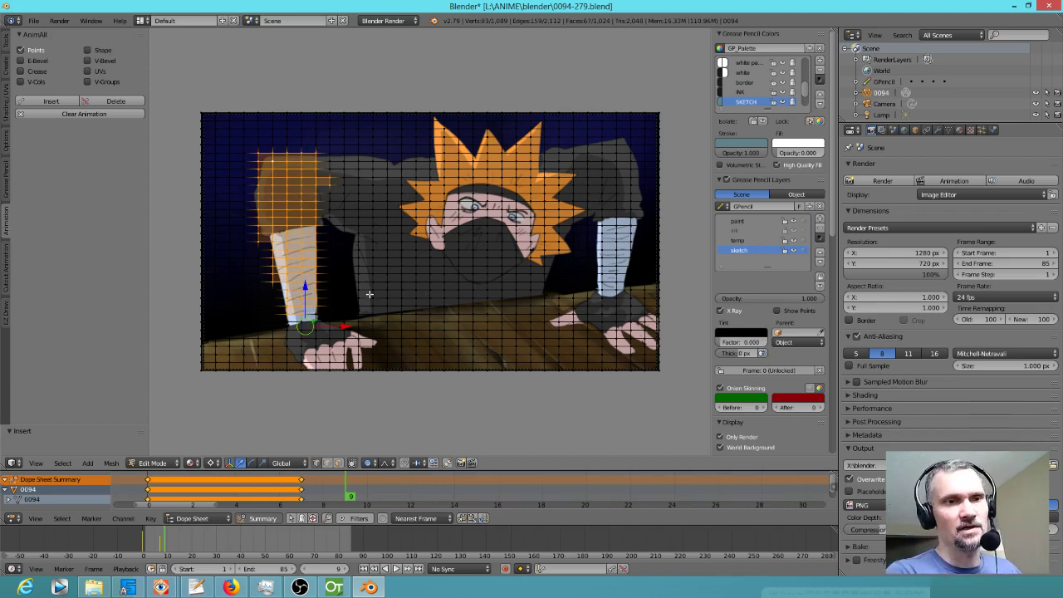
pyautogui.press('r')
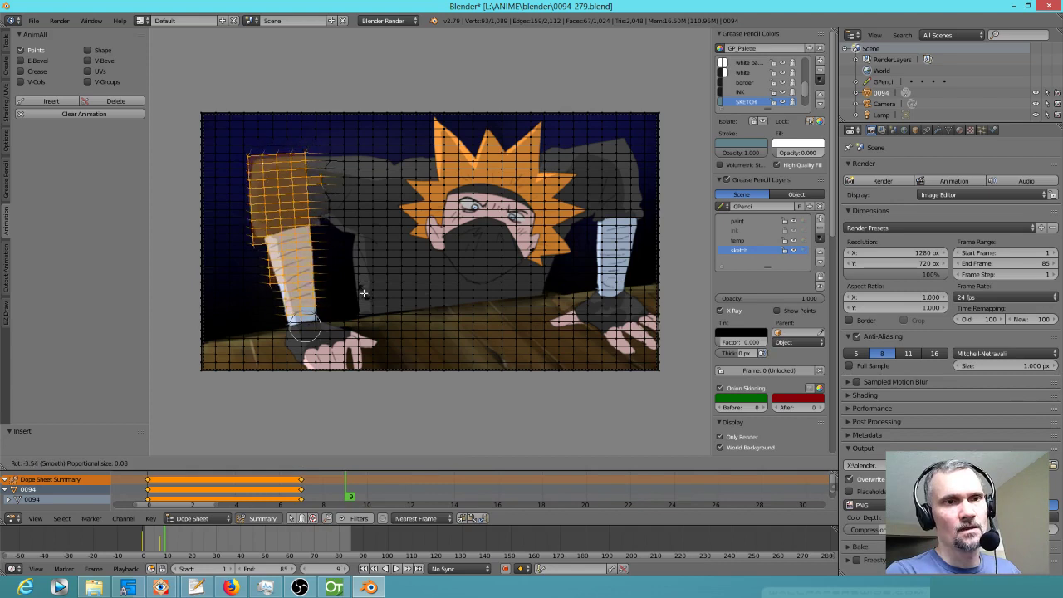
pyautogui.scroll(-12, 366, 291)
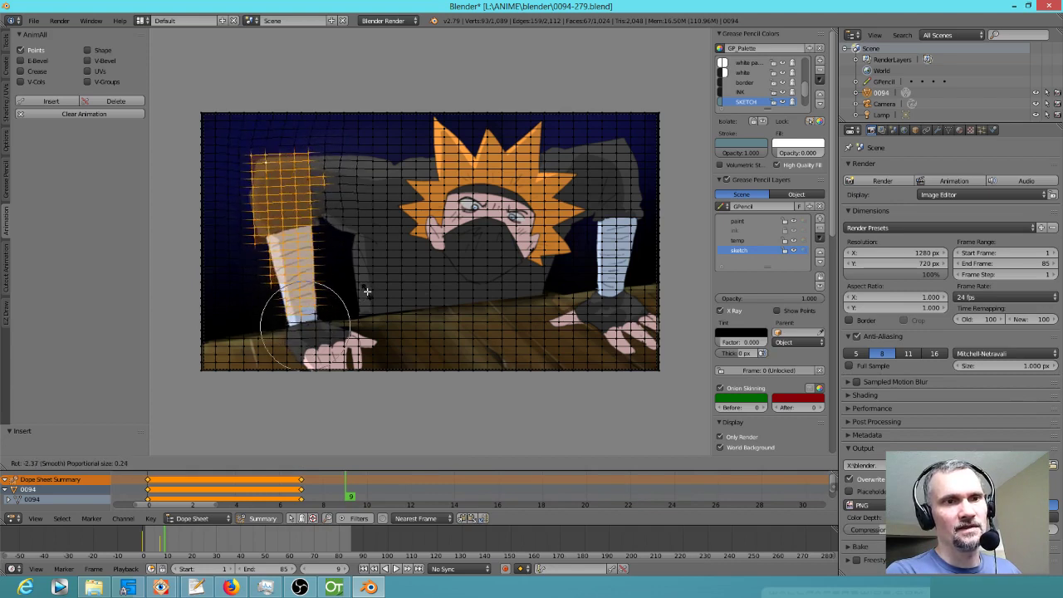
pyautogui.click(384, 296)
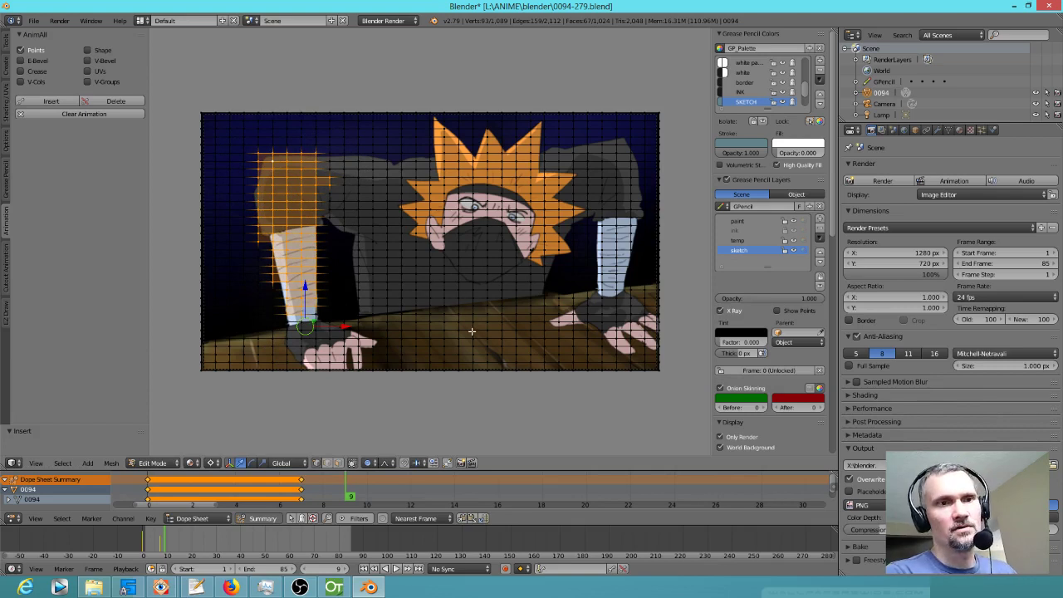
pyautogui.press('r')
pyautogui.click(475, 332)
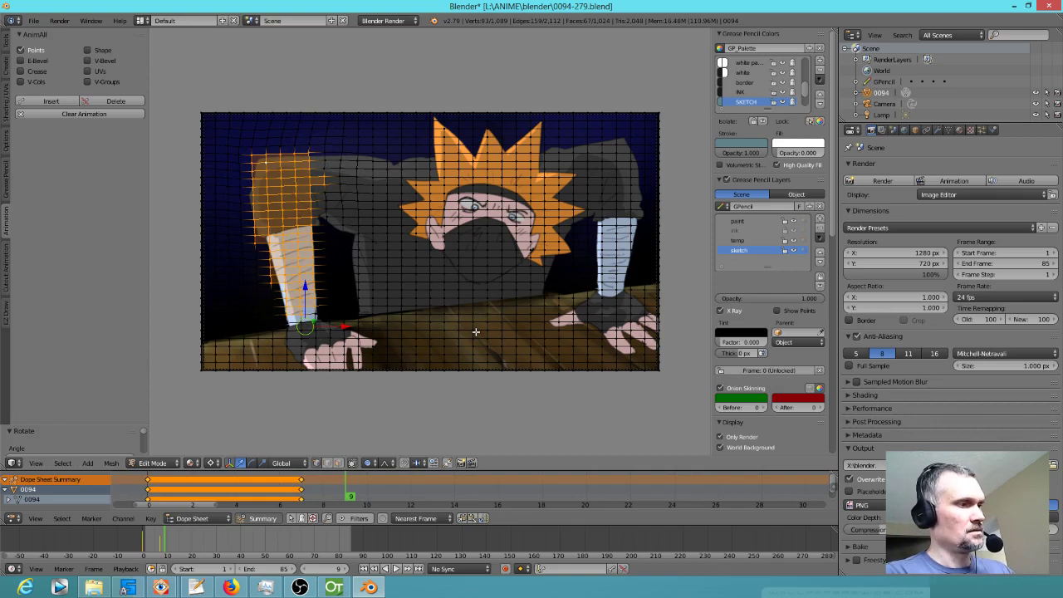
# Advance to frame 11 and rotate the selected arm vertices inward around the wrist.
pyautogui.press('Right')
pyautogui.press('Right')
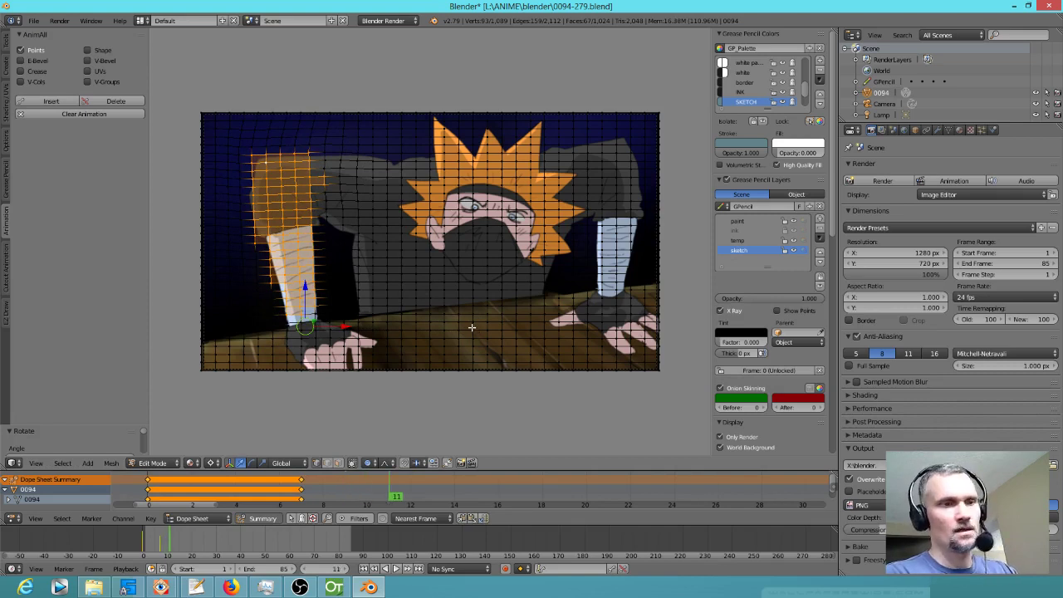
pyautogui.press('r')
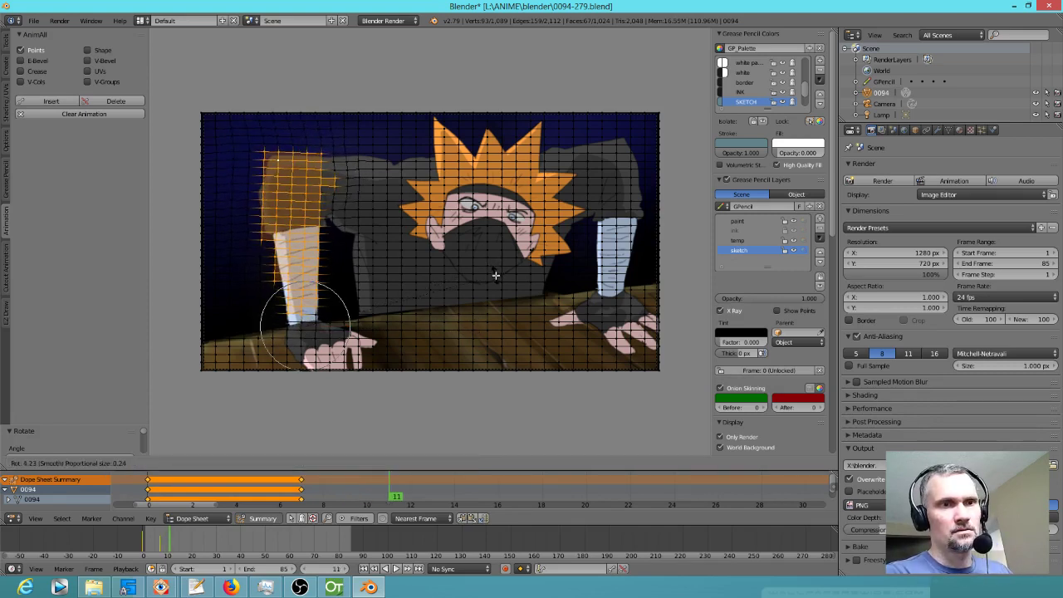
pyautogui.click(496, 282)
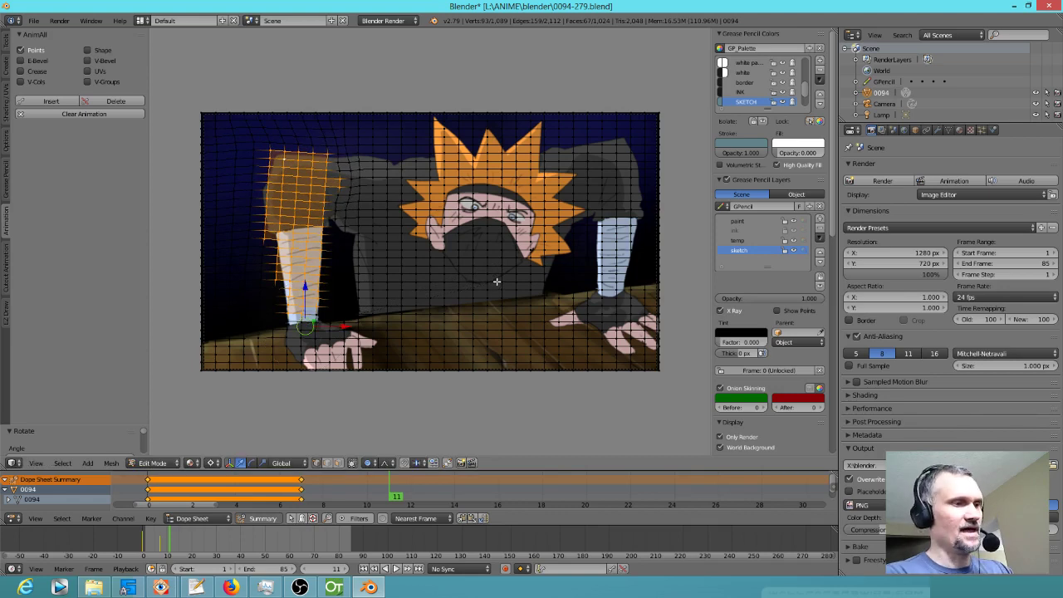
# Step the animation back to frame 7.
pyautogui.press('Left')
pyautogui.press('Left')
pyautogui.press('Left')
pyautogui.press('Left')
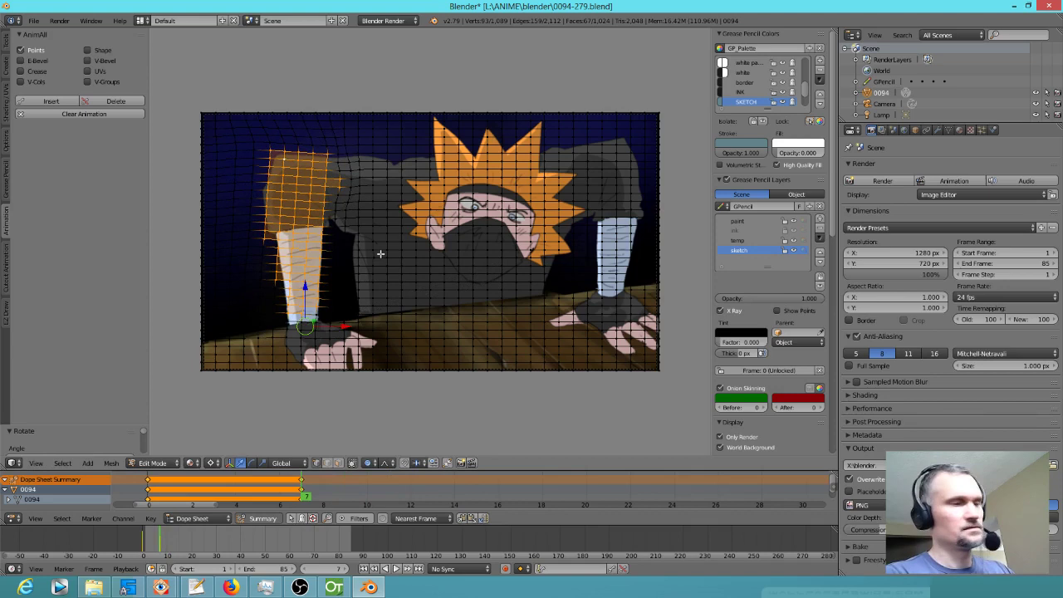
pyautogui.hotkey('alt', 'z')
pyautogui.hotkey('alt', 'z')
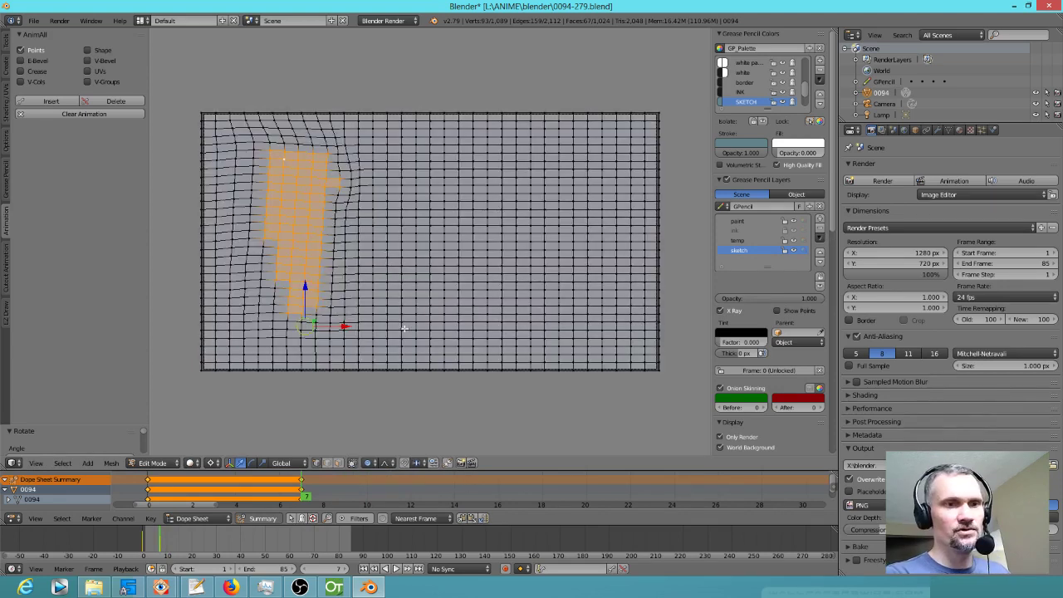
pyautogui.hotkey('alt', 'z')
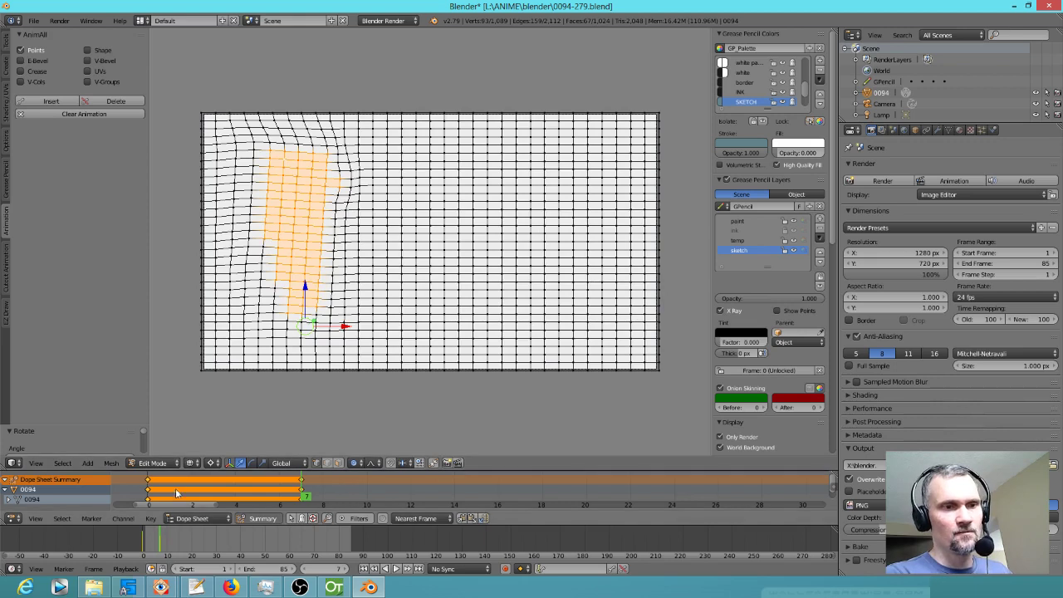
pyautogui.click(193, 463)
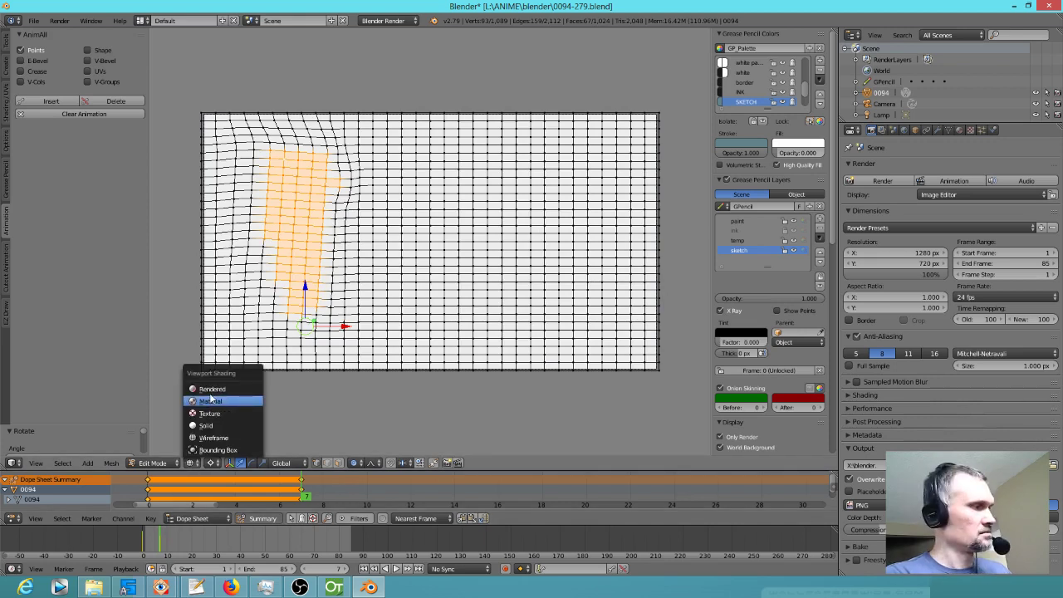
pyautogui.click(210, 400)
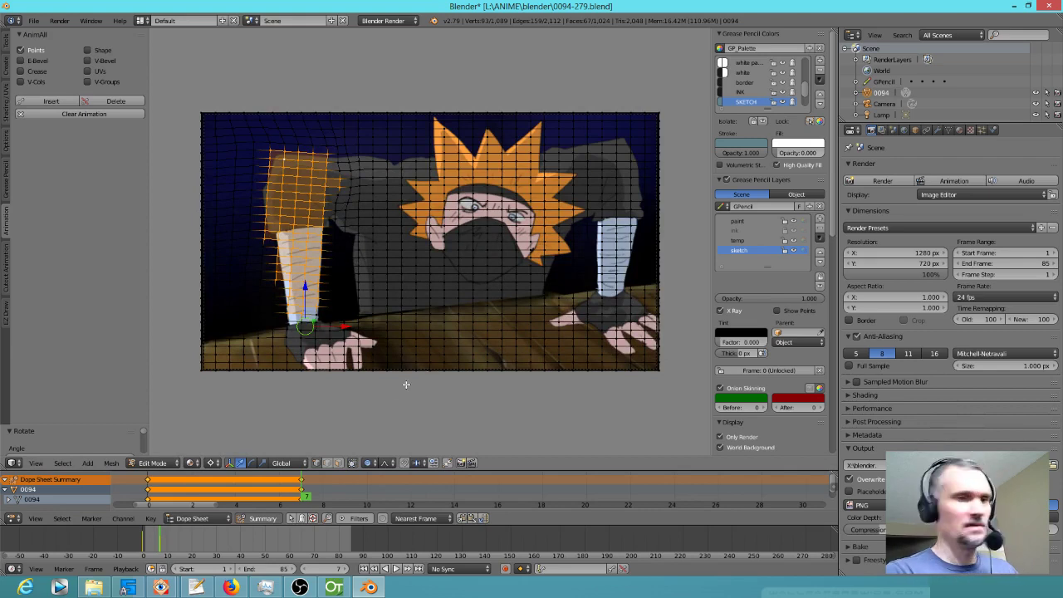
# Rotate the selected arm vertices outward around the wrist and insert an AnimAll point keyframe at frame 7.
pyautogui.scroll(4, 268, 497)
pyautogui.moveTo(299, 494); pyautogui.dragTo(318, 492, button='middle')
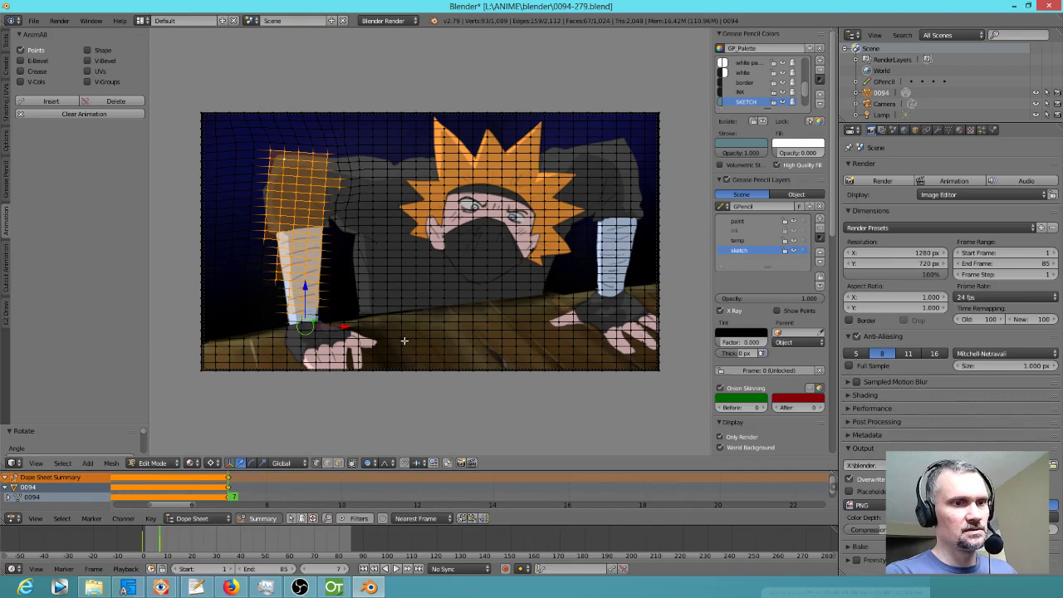
pyautogui.press('r')
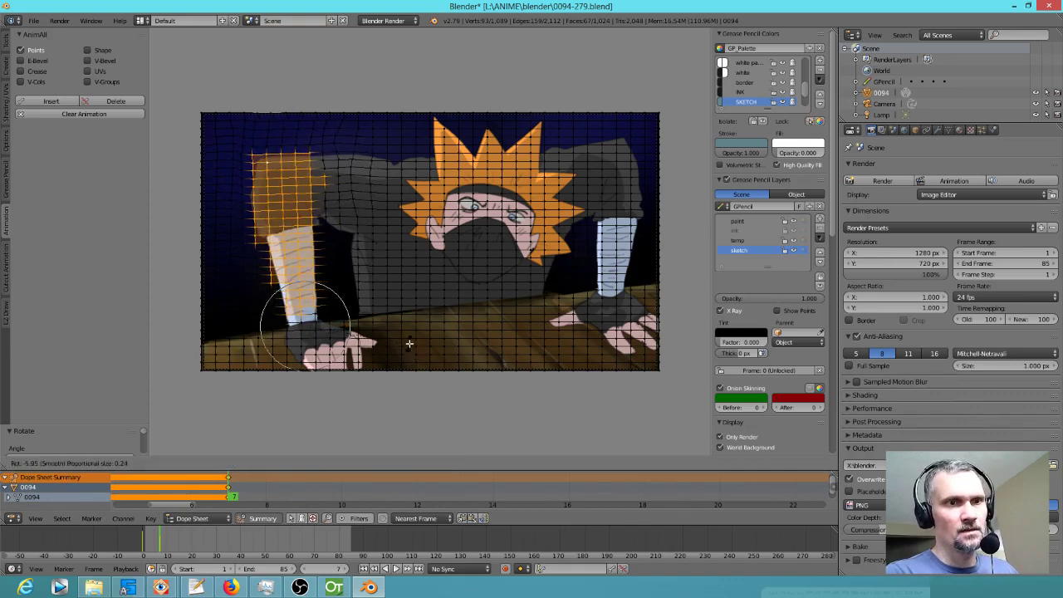
pyautogui.click(410, 343)
pyautogui.click(50, 100)
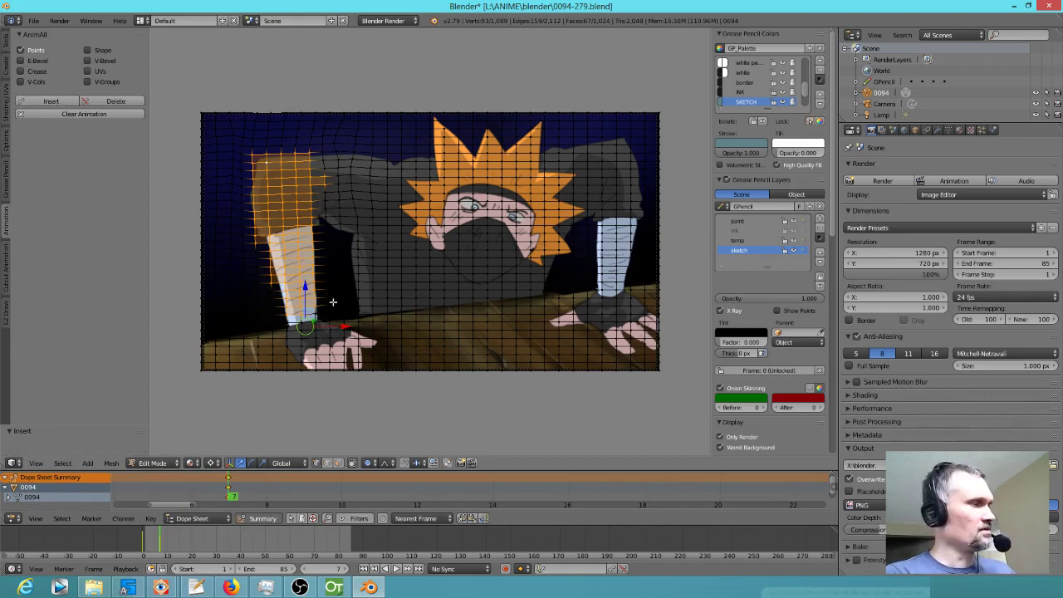
# Leave edit mode and step through the frames around frame 7 to examine the arm's deformation.
pyautogui.press('Tab')
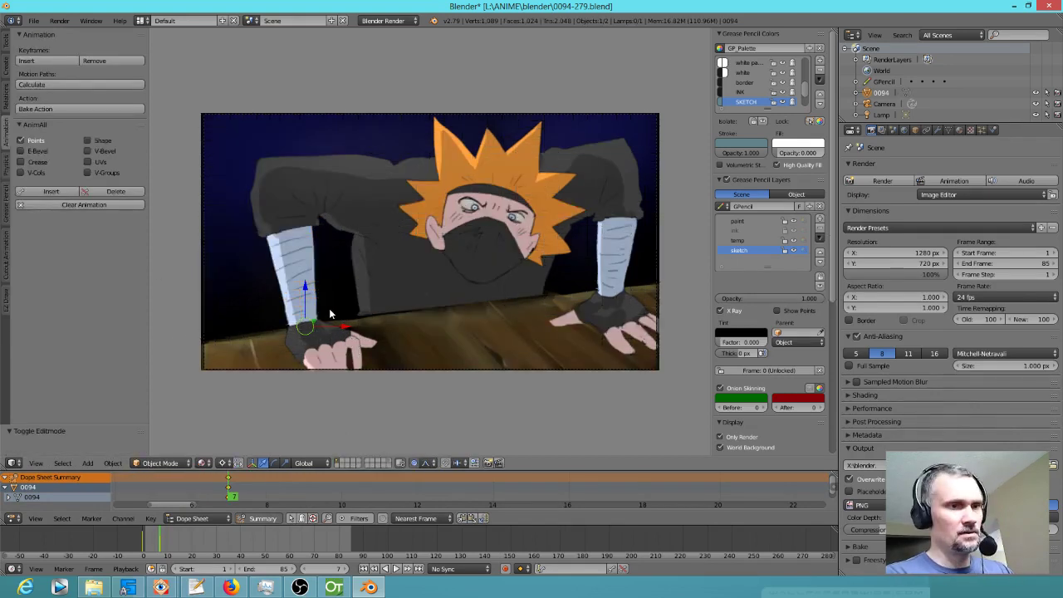
pyautogui.press('Left')
pyautogui.press('Right')
pyautogui.press('Right')
pyautogui.press('Left')
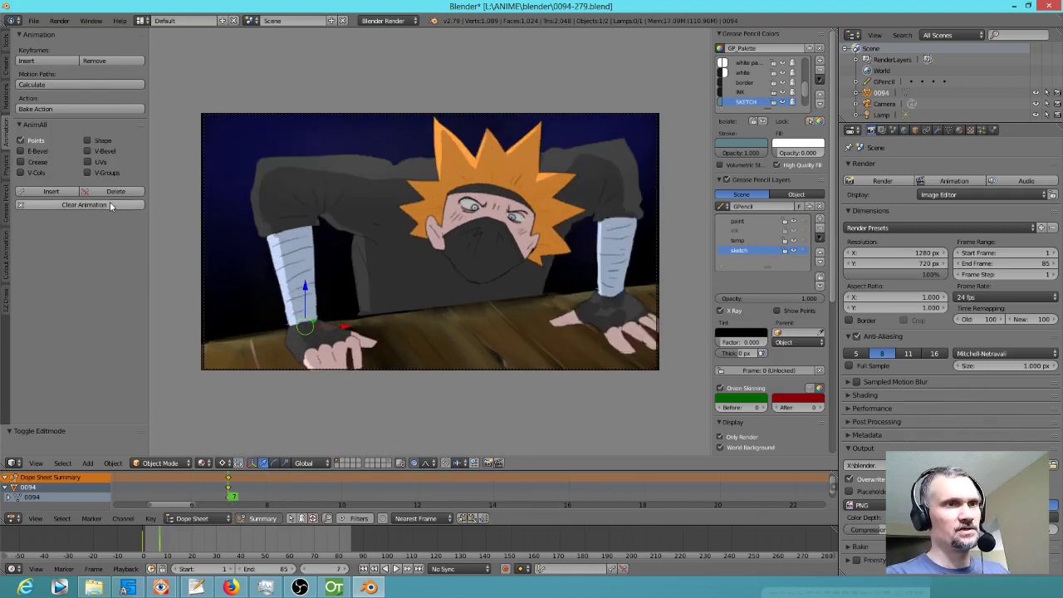
# Return to mesh editing, rotate the arm vertices inward around the wrist and insert an AnimAll point keyframe at frame 7.
pyautogui.press('Tab')
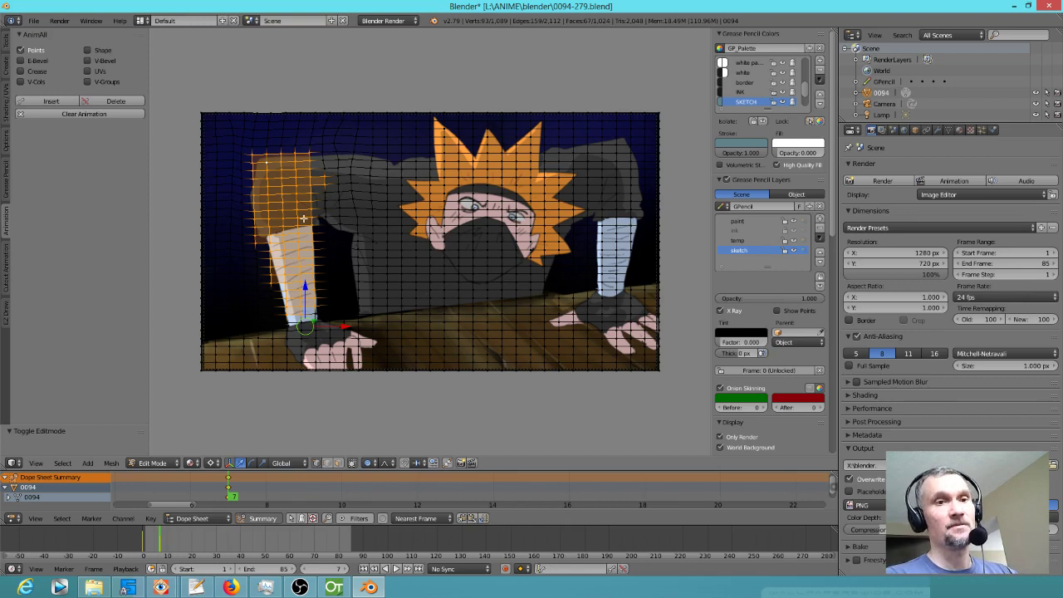
pyautogui.moveTo(285, 479); pyautogui.dragTo(465, 492, button='middle')
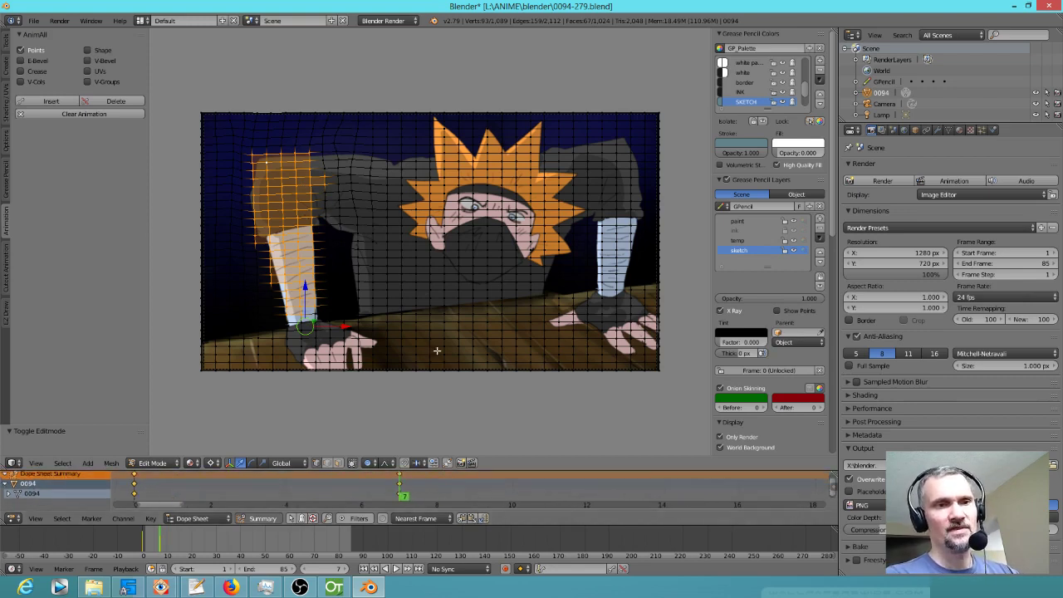
pyautogui.press('r')
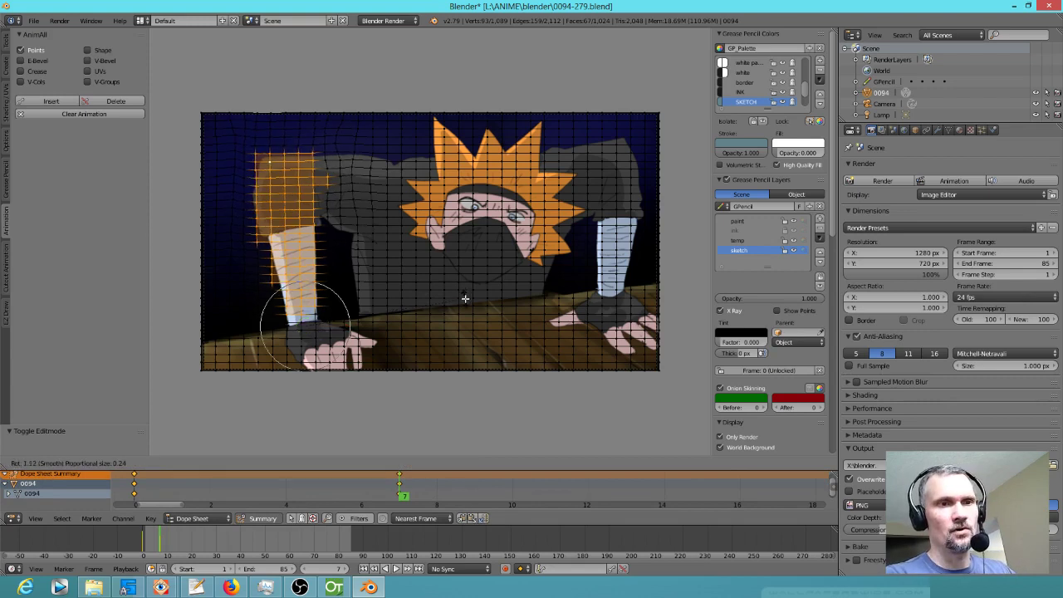
pyautogui.click(465, 305)
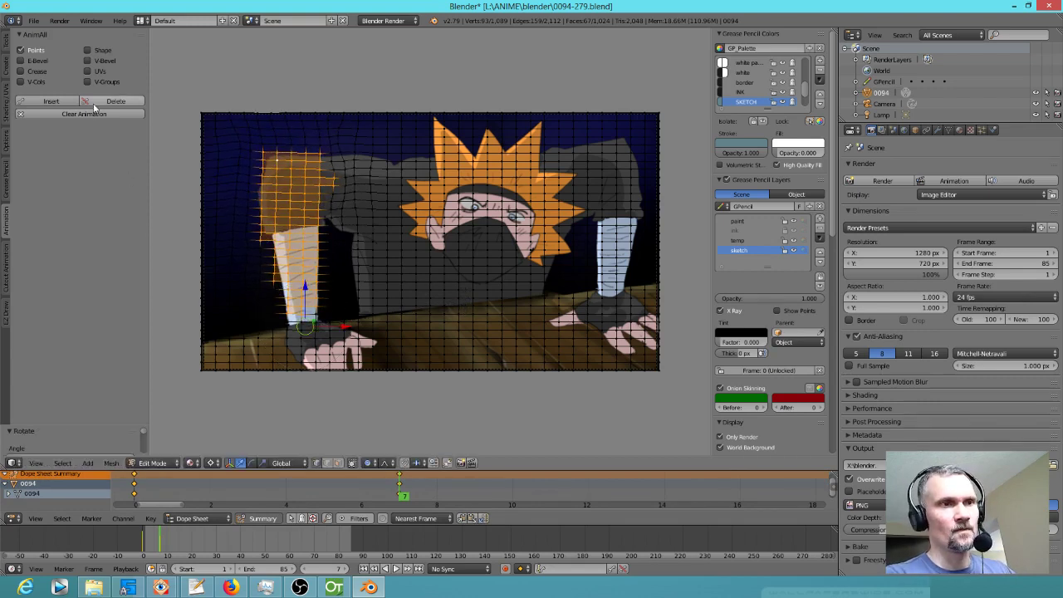
pyautogui.click(50, 101)
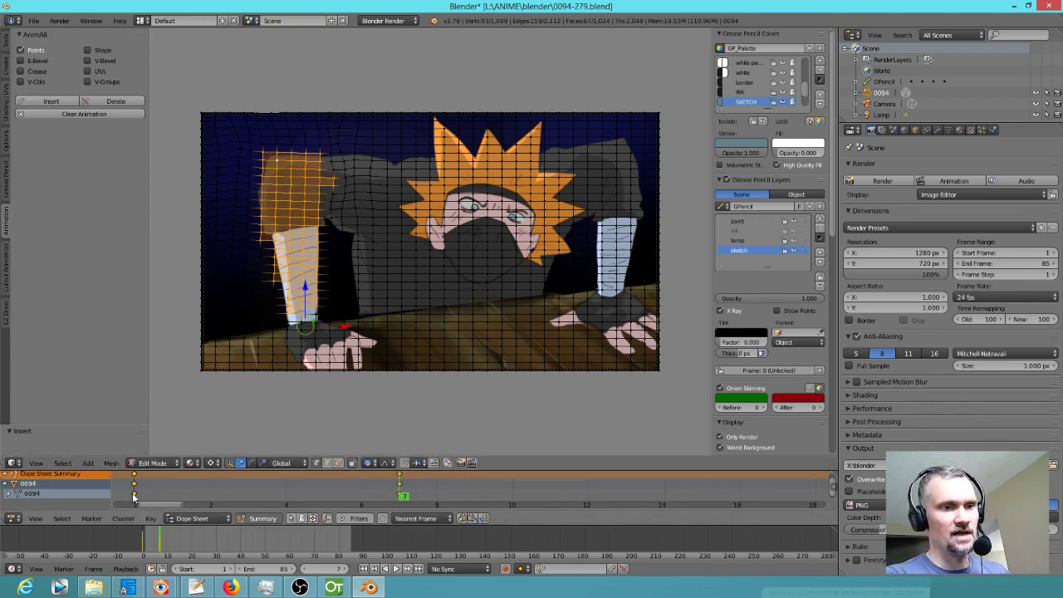
# Move the frame 7 keyframe to frame 9, then duplicate the frame 0 keyframe to frame 7.
pyautogui.press('g')
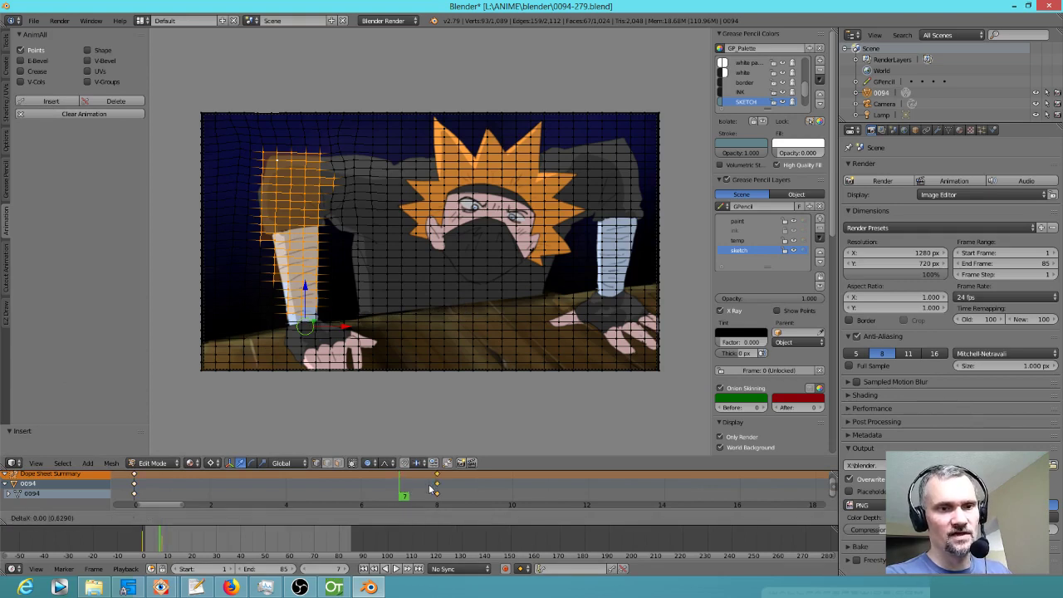
pyautogui.click(471, 494)
pyautogui.moveTo(391, 494)
pyautogui.mouseDown()
pyautogui.moveTo(379, 494)
pyautogui.moveTo(391, 493)
pyautogui.mouseUp()
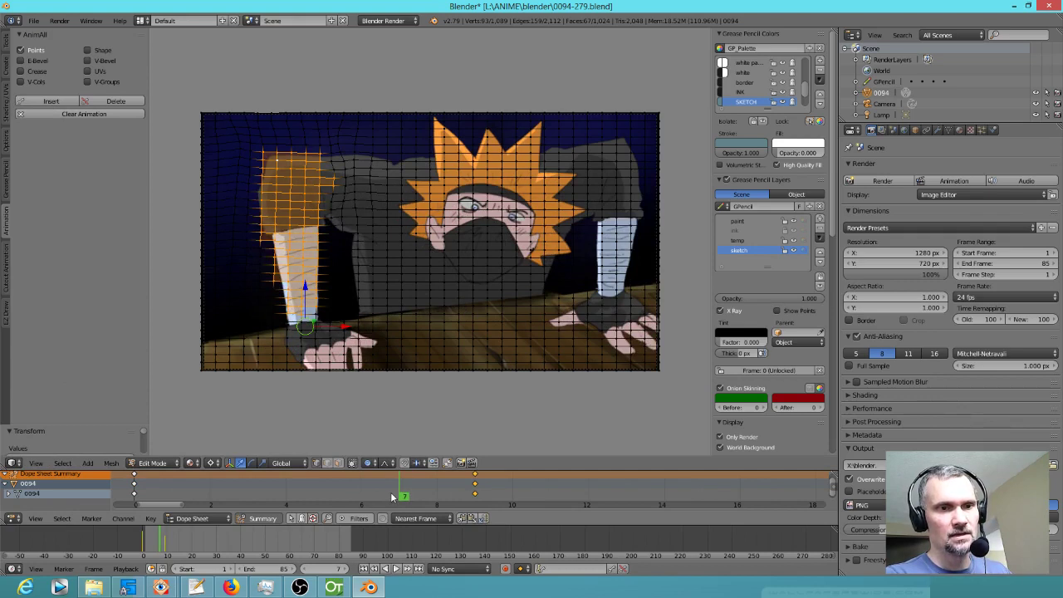
pyautogui.click(135, 485)
pyautogui.hotkey('shift', 'd')
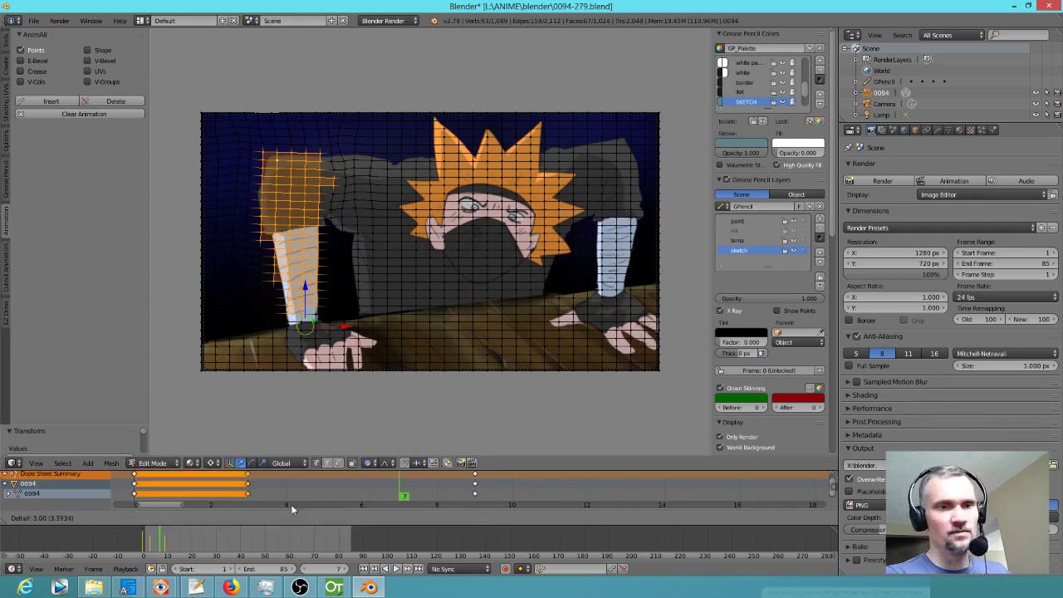
pyautogui.click(403, 497)
# Go to frame 11, rotate the selected arm vertices outward around the wrist and insert an AnimAll point keyframe.
pyautogui.moveTo(410, 490); pyautogui.dragTo(549, 493)
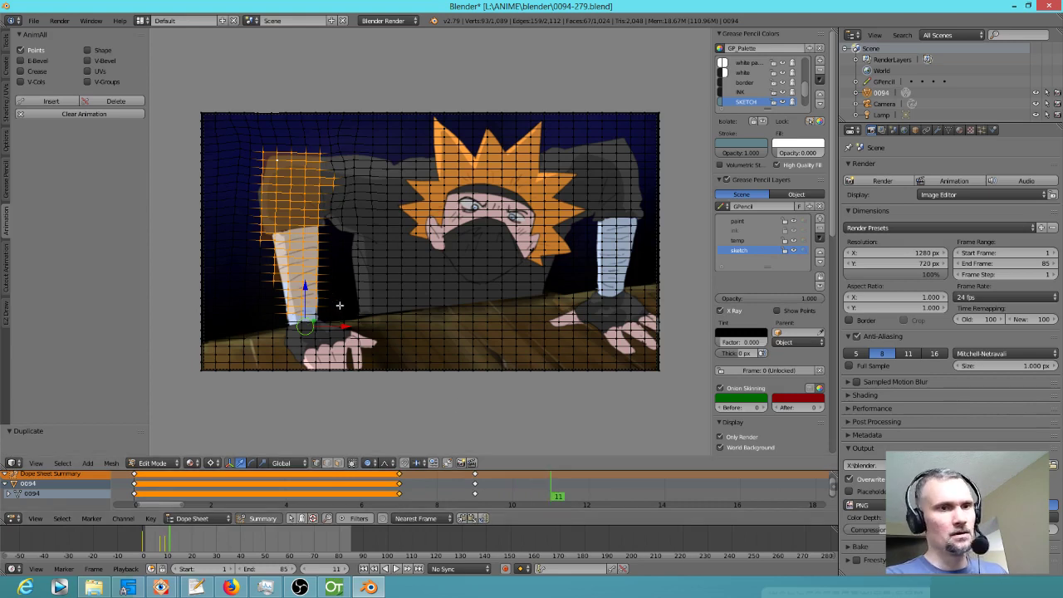
pyautogui.press('r')
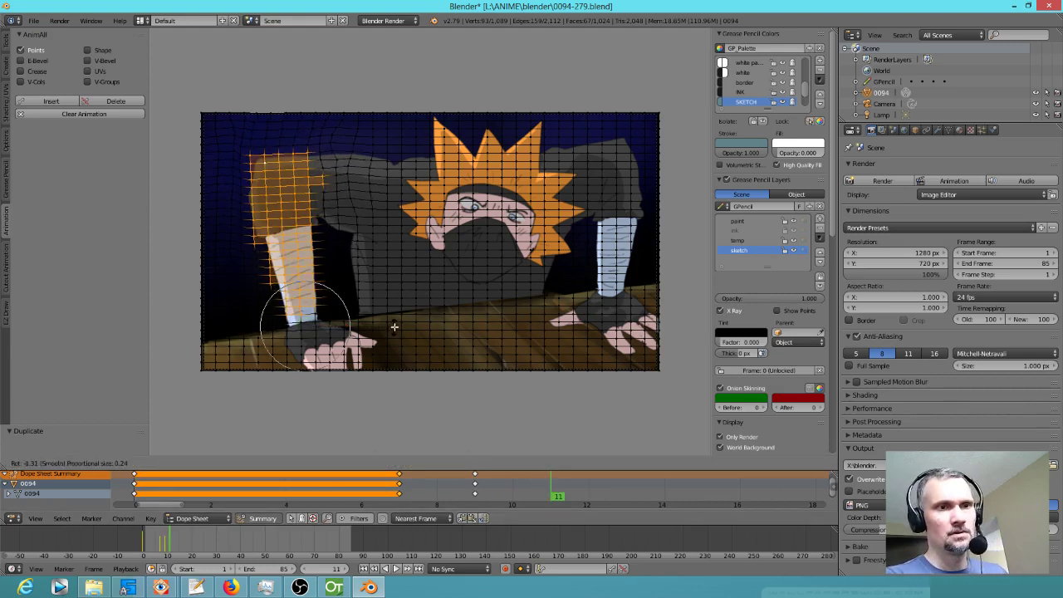
pyautogui.click(395, 327)
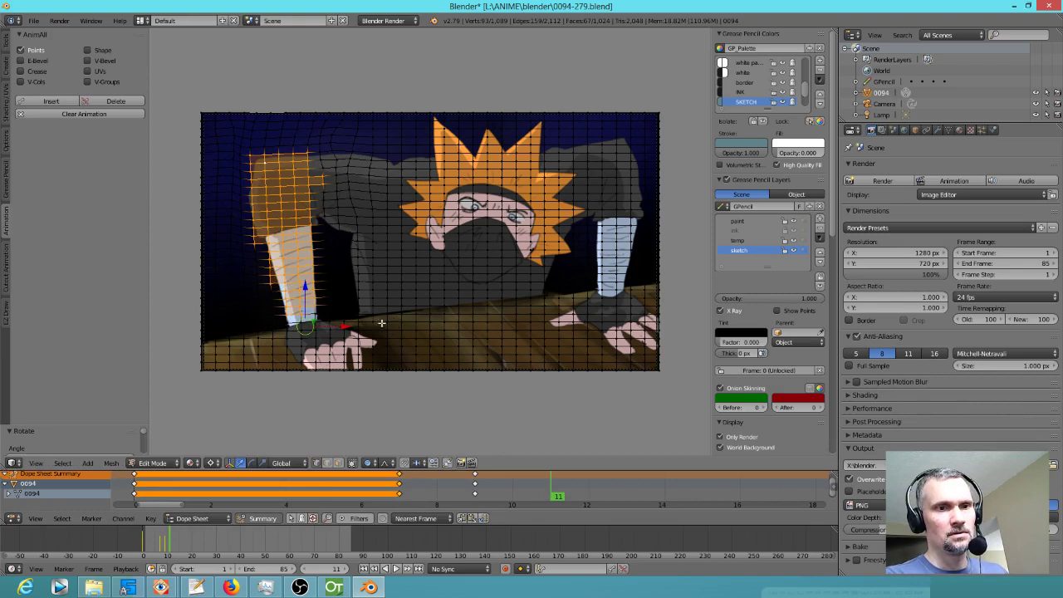
pyautogui.click(58, 101)
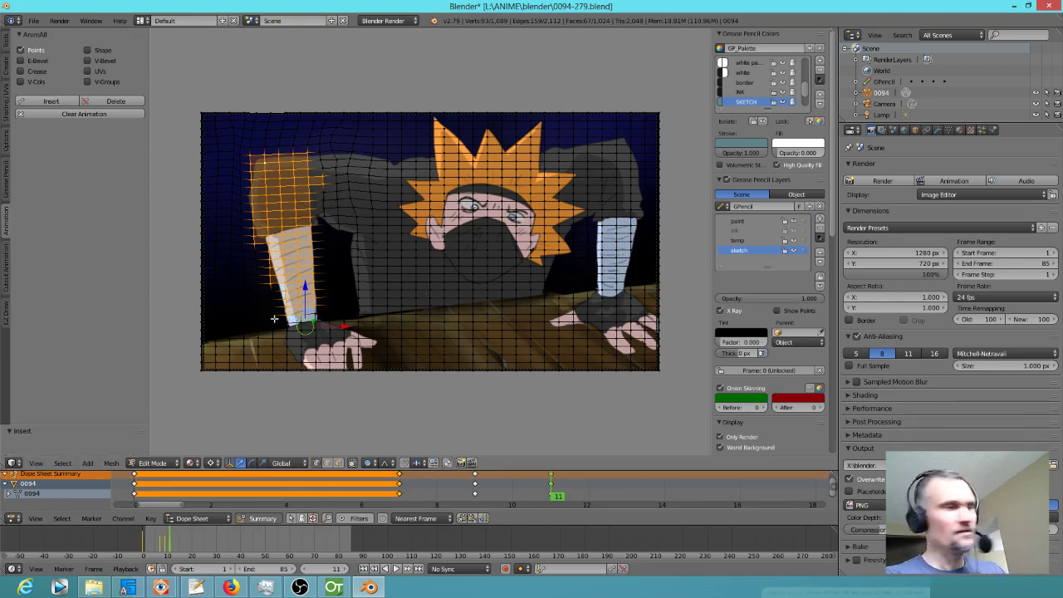
# Leave edit mode and play back the animation to check the left-hand arm's motion.
pyautogui.press('Tab')
pyautogui.hotkey('alt', 'a')
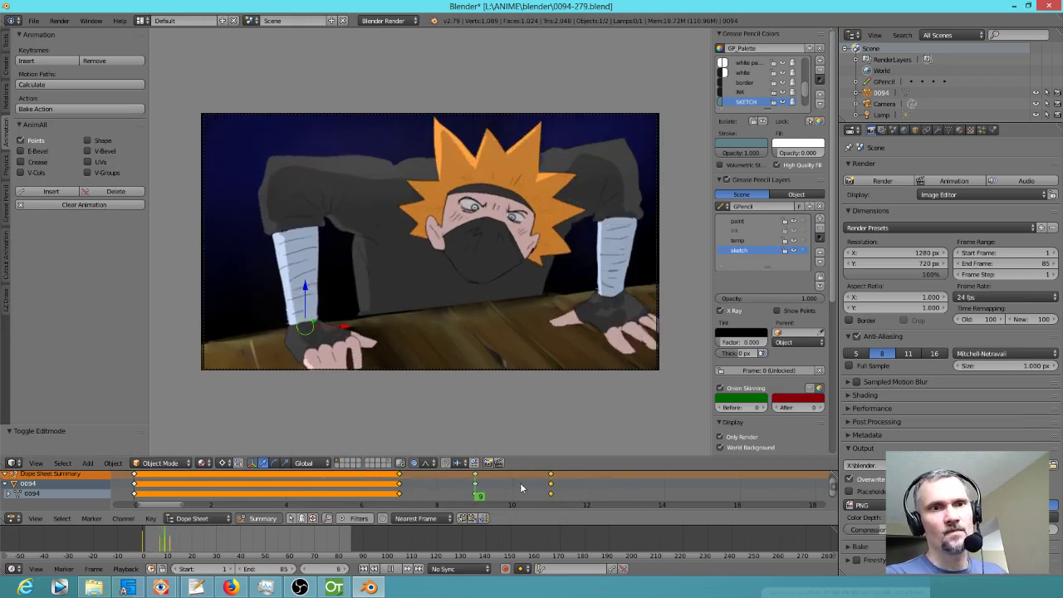
pyautogui.hotkey('alt', 'a')
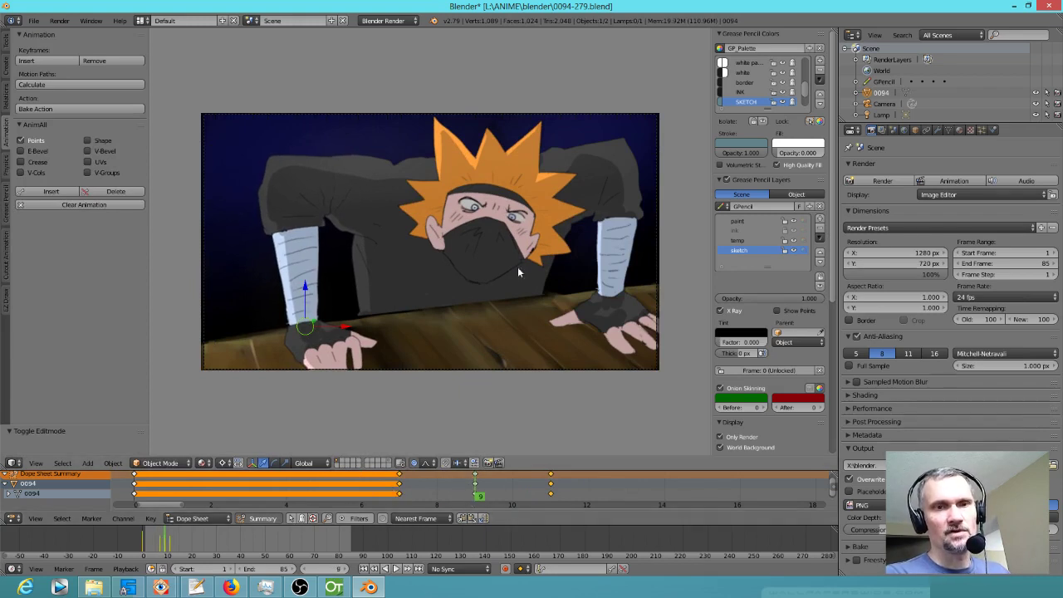
# Select the right-hand arm's mesh vertices above the wrist, rotate them outward about 2.2° around the wrist and insert an AnimAll point keyframe at frame 9.
pyautogui.press('Tab')
pyautogui.rightClick(612, 217)
pyautogui.moveTo(611, 218); pyautogui.dragTo(472, 246, button='middle')
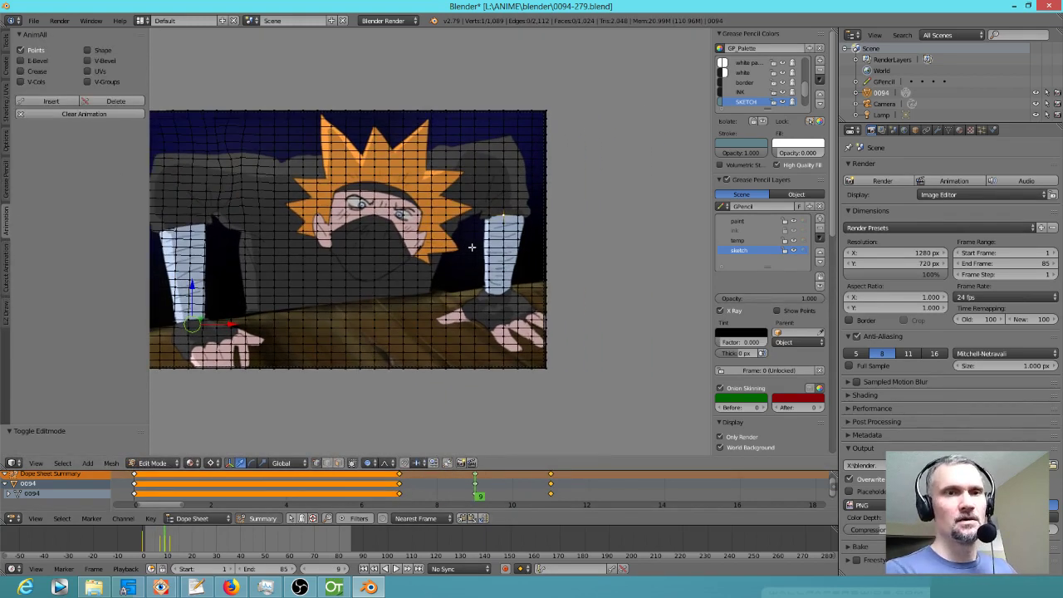
pyautogui.moveTo(532, 150)
pyautogui.mouseDown()
pyautogui.moveTo(517, 129)
pyautogui.moveTo(488, 133)
pyautogui.moveTo(483, 274)
pyautogui.moveTo(507, 291)
pyautogui.moveTo(521, 268)
pyautogui.moveTo(536, 160)
pyautogui.mouseUp()
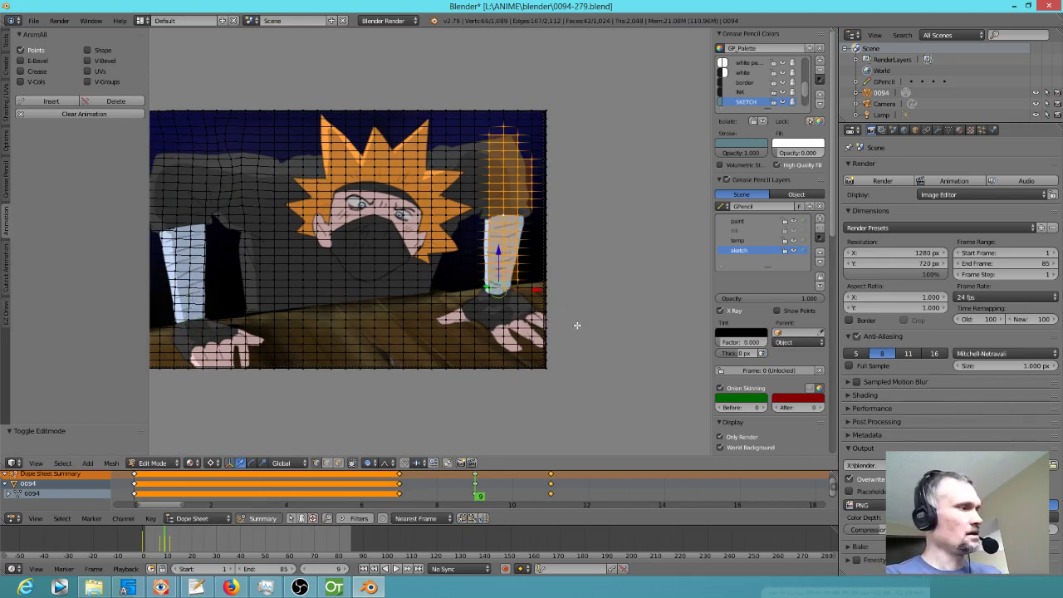
pyautogui.press('r')
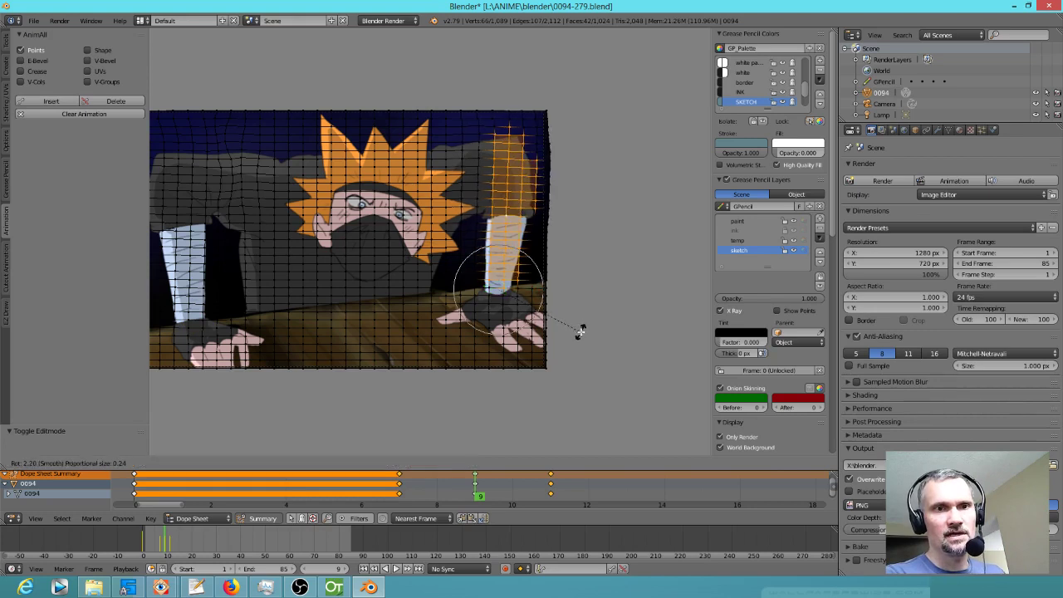
pyautogui.click(581, 332)
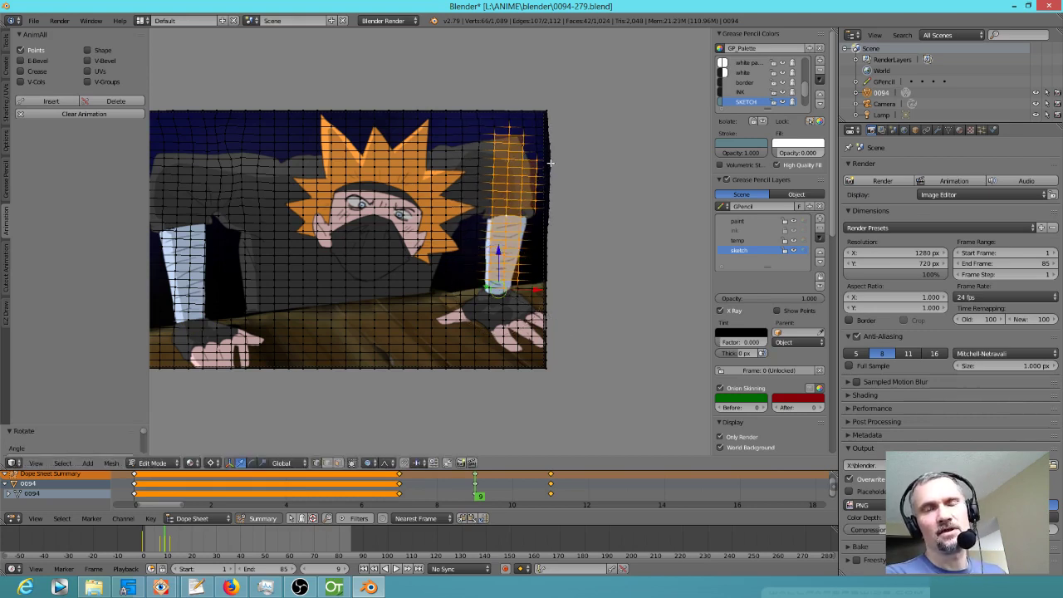
pyautogui.click(51, 101)
# Go to frame 11 and rotate the right-hand arm vertices inward about 4.55° around the wrist.
pyautogui.press('Down')
pyautogui.press('Up')
pyautogui.press('Up')
pyautogui.press('r')
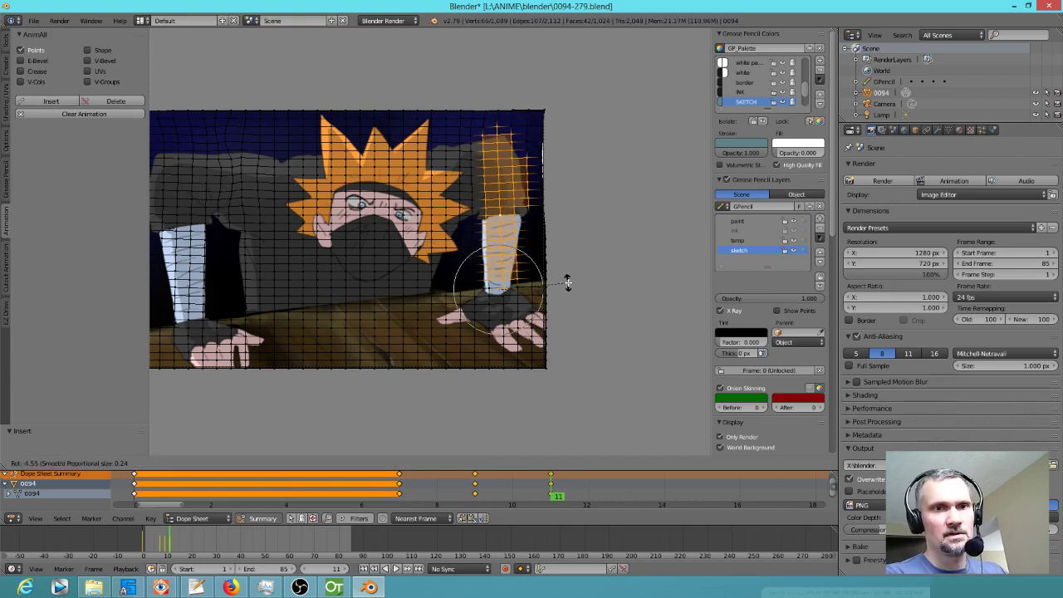
pyautogui.click(568, 282)
# Move the plane's outer edge vertices beside the right-hand arm outward to straighten the edge, and insert an AnimAll point keyframe at frame 11.
pyautogui.scroll(5, 568, 192)
pyautogui.keyDown('shift'); pyautogui.moveTo(611, 181); pyautogui.dragTo(494, 240, button='middle'); pyautogui.keyUp('shift')
pyautogui.rightClick(441, 220)
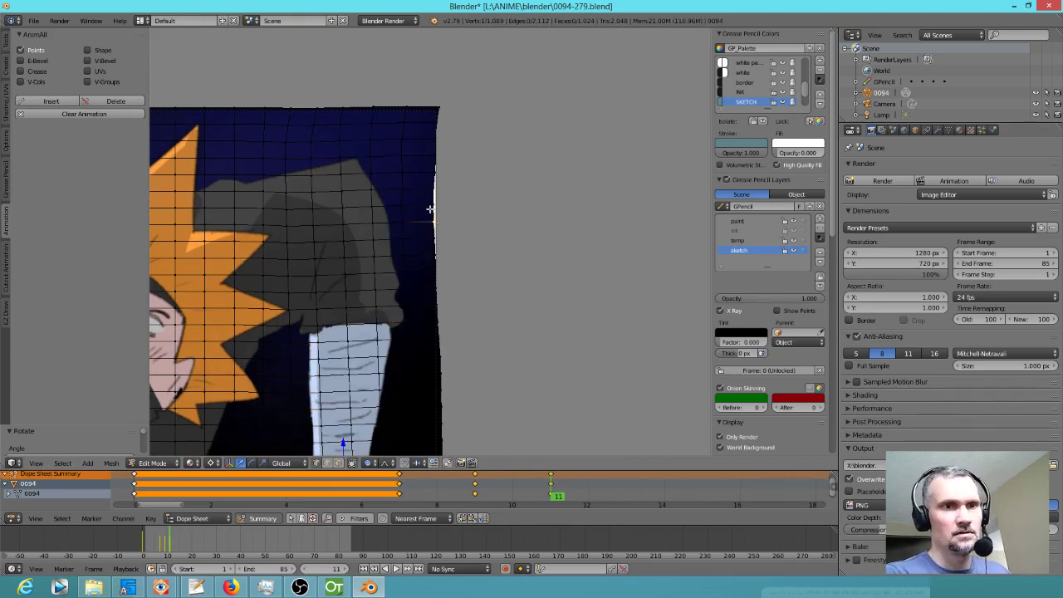
pyautogui.press('c')
pyautogui.moveTo(437, 169); pyautogui.dragTo(432, 258)
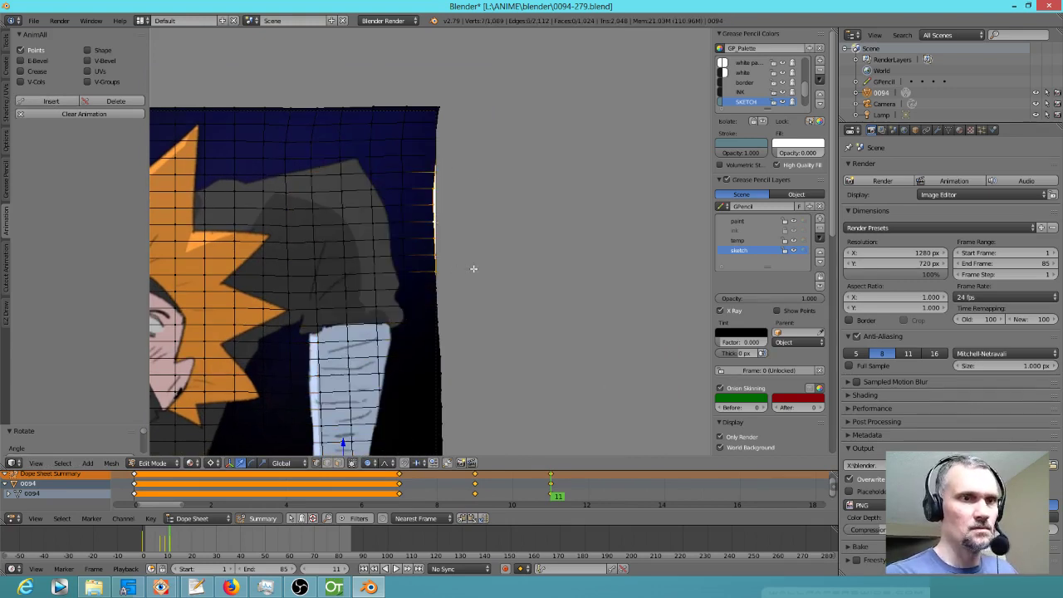
pyautogui.press('g')
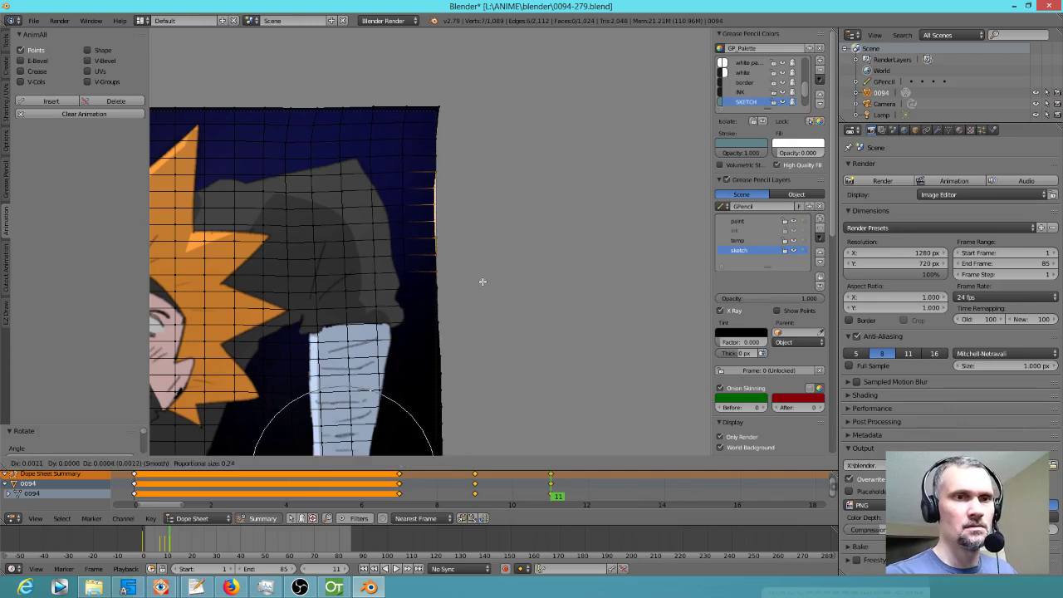
pyautogui.click(509, 285)
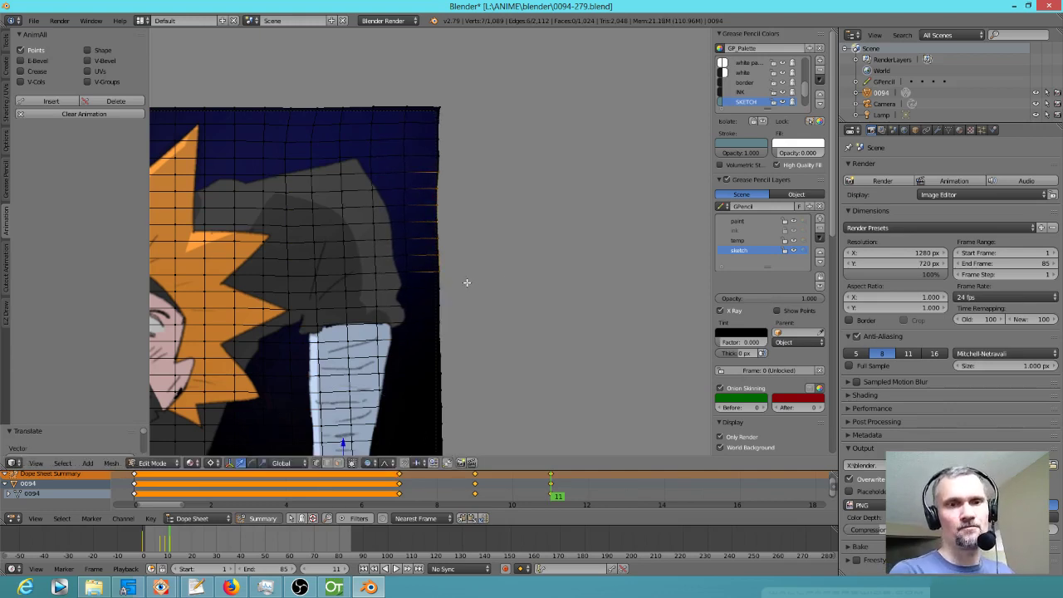
pyautogui.click(48, 102)
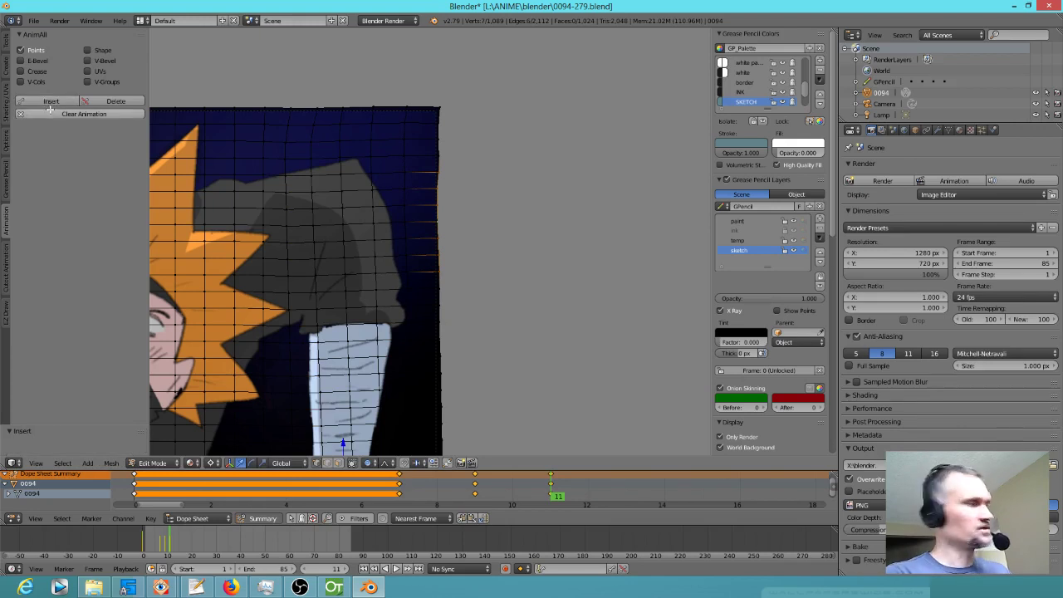
# Leave edit mode and bring the whole clip plane into view.
pyautogui.scroll(-5, 459, 259)
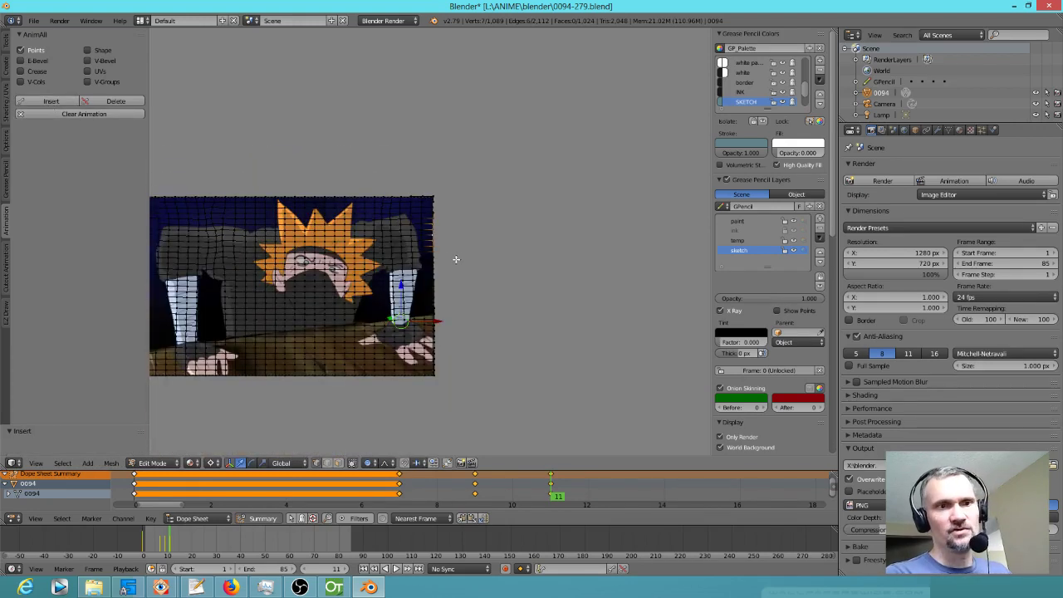
pyautogui.press('Tab')
pyautogui.keyDown('shift'); pyautogui.moveTo(455, 261); pyautogui.dragTo(597, 249, button='middle'); pyautogui.keyUp('shift')
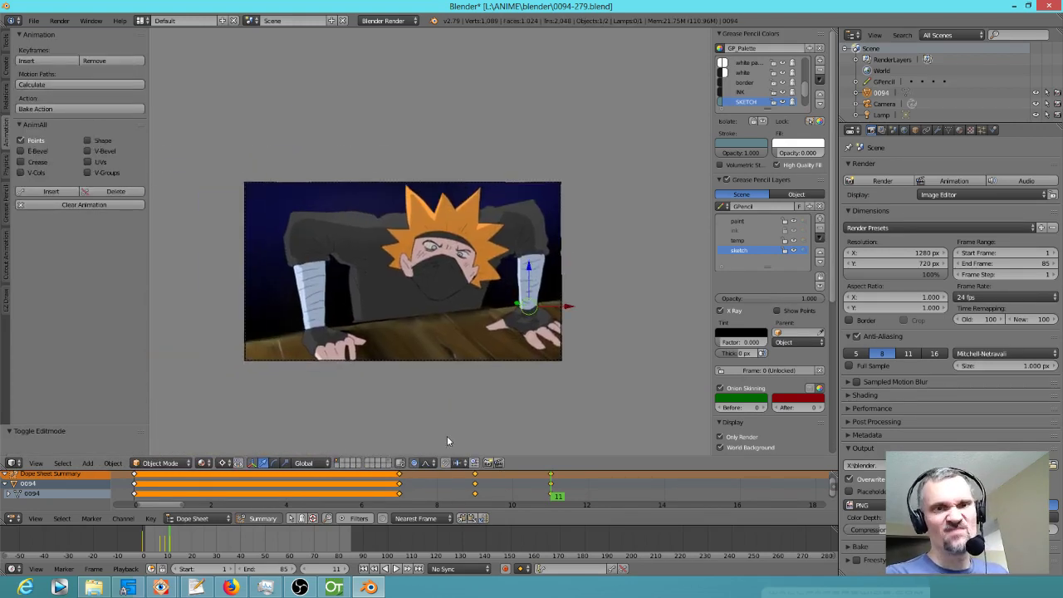
# Duplicate the keyframes at frames 9 and 11 repeatedly, each pair four frames further on, up to frame 27.
pyautogui.rightClick(475, 495)
pyautogui.scroll(-5, 570, 495)
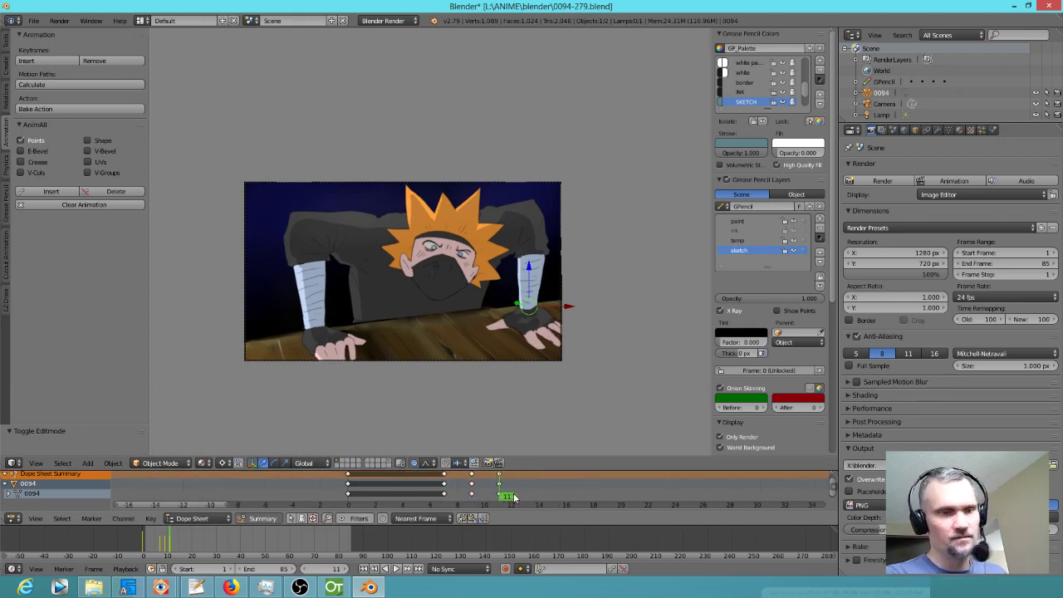
pyautogui.press('b')
pyautogui.moveTo(532, 500); pyautogui.dragTo(488, 489)
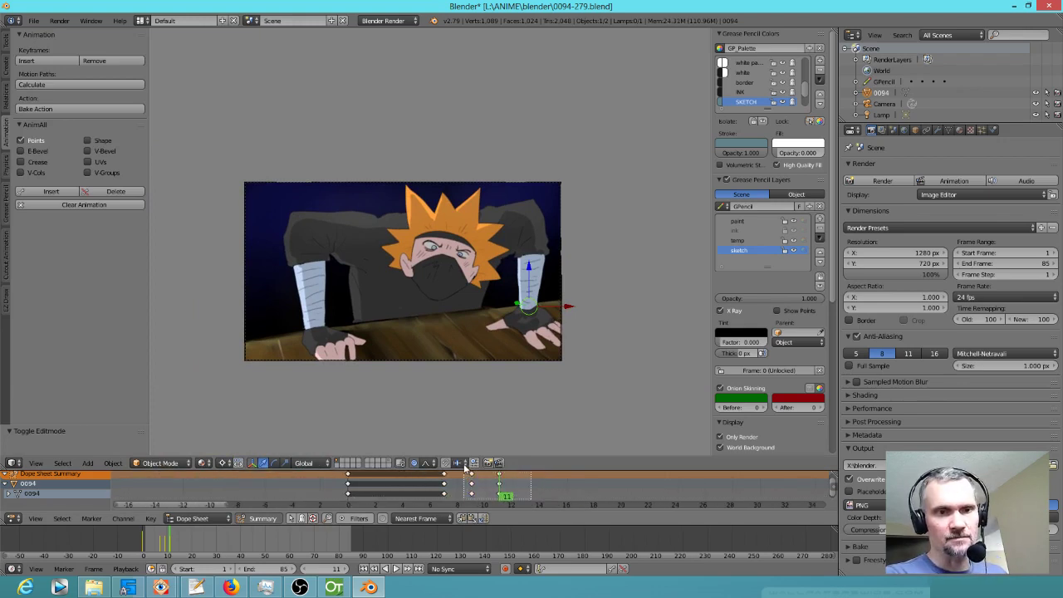
pyautogui.hotkey('shift', 'd')
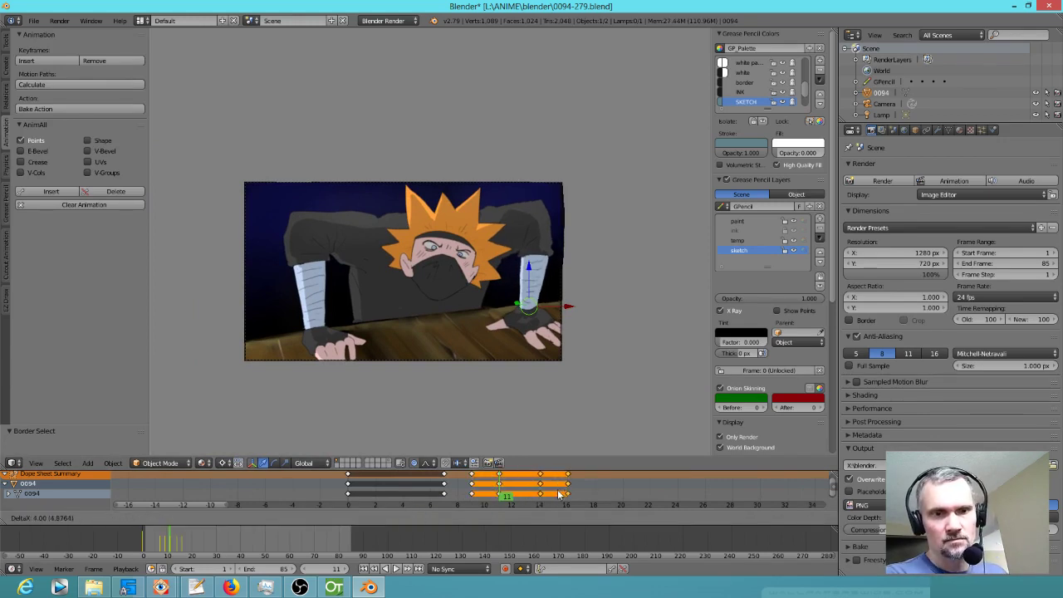
pyautogui.click(552, 495)
pyautogui.hotkey('shift', 'd')
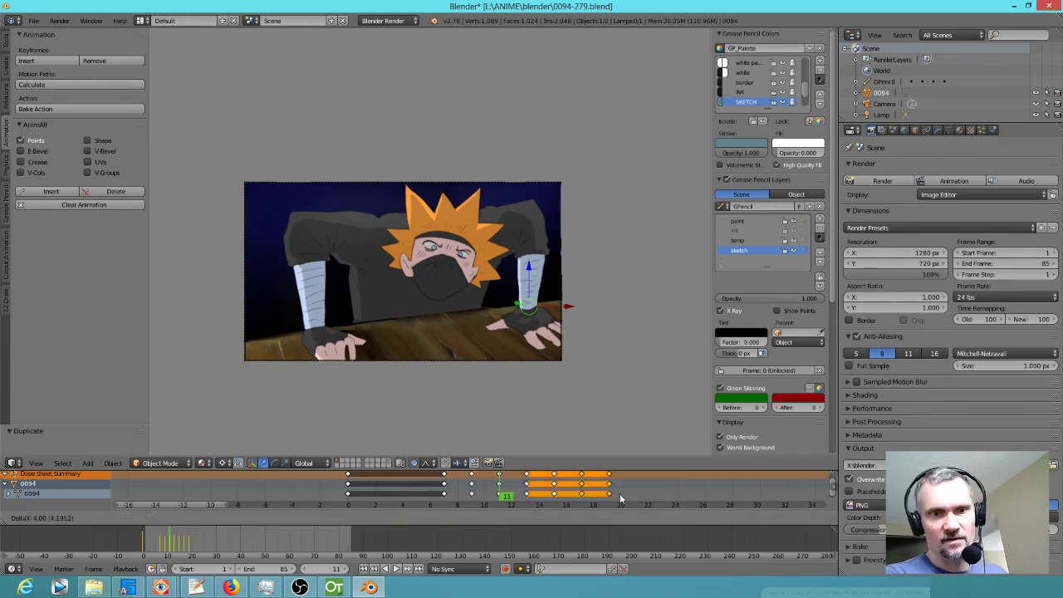
pyautogui.click(619, 498)
pyautogui.hotkey('shift', 'd')
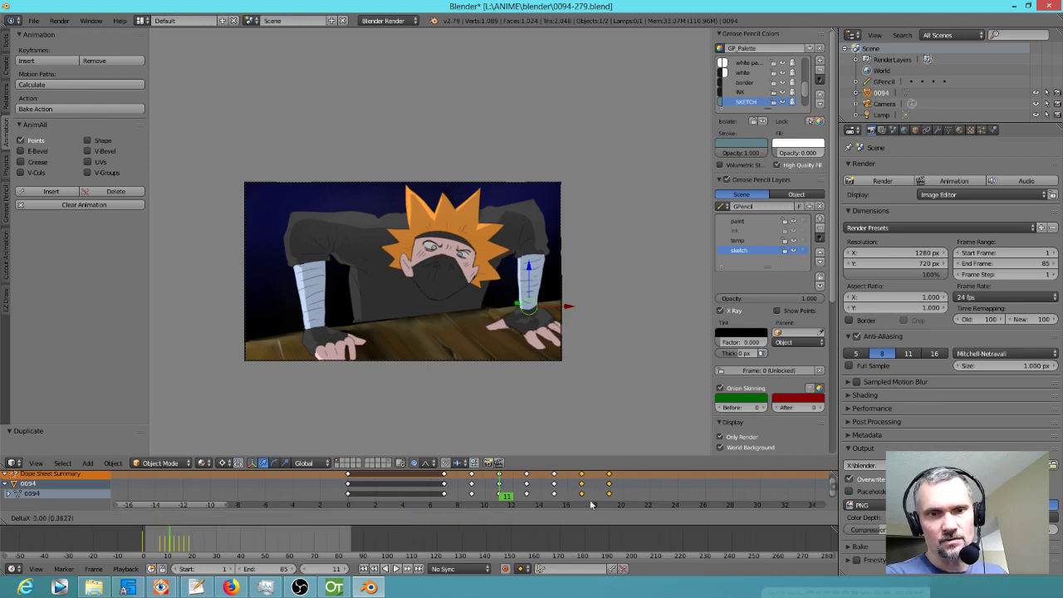
pyautogui.click(632, 504)
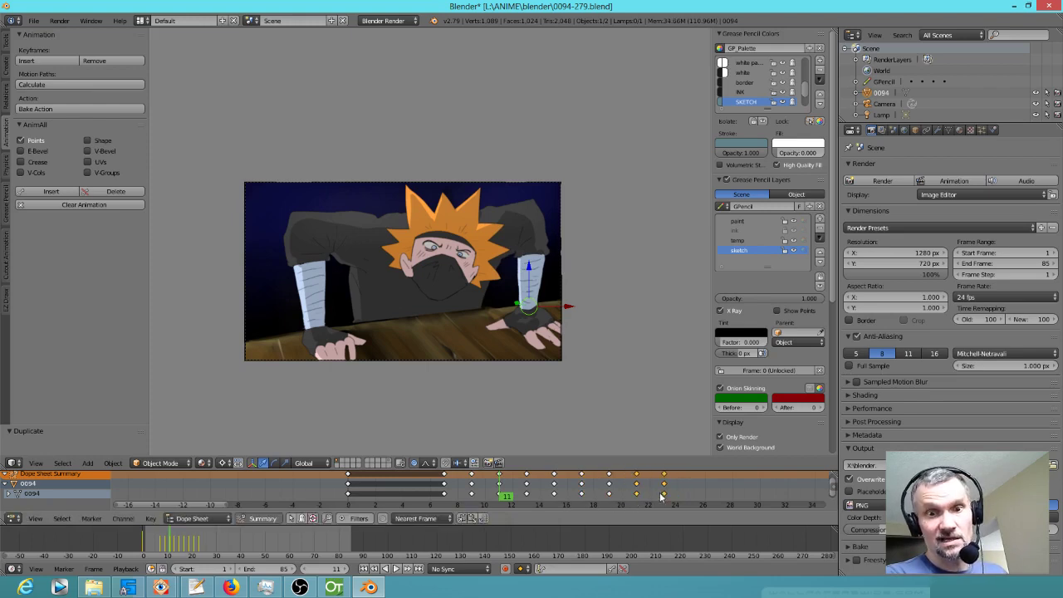
pyautogui.moveTo(663, 500); pyautogui.dragTo(450, 494, button='middle')
pyautogui.hotkey('shift', 'd')
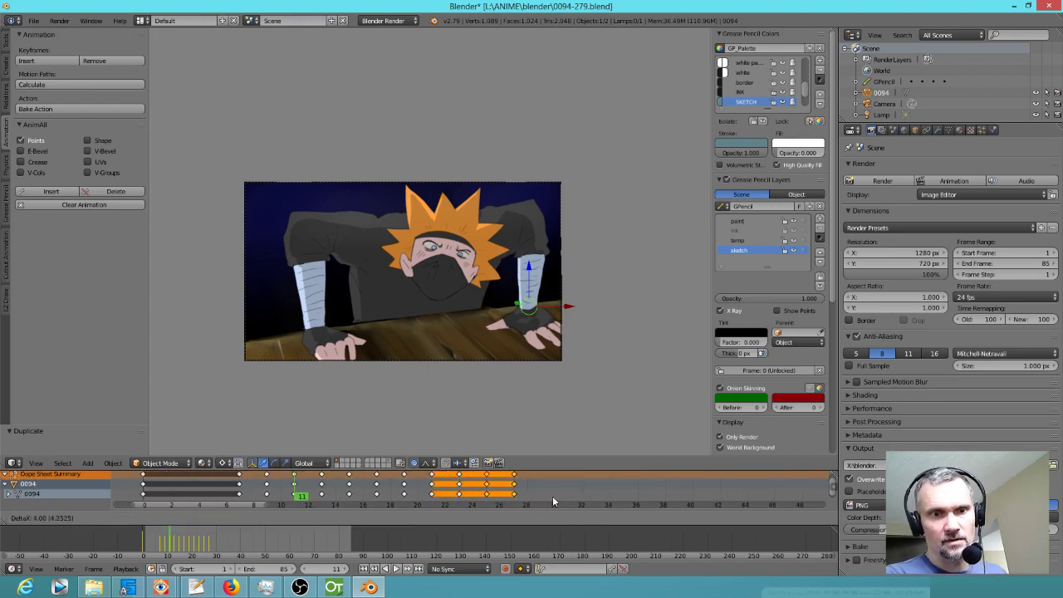
pyautogui.click(553, 496)
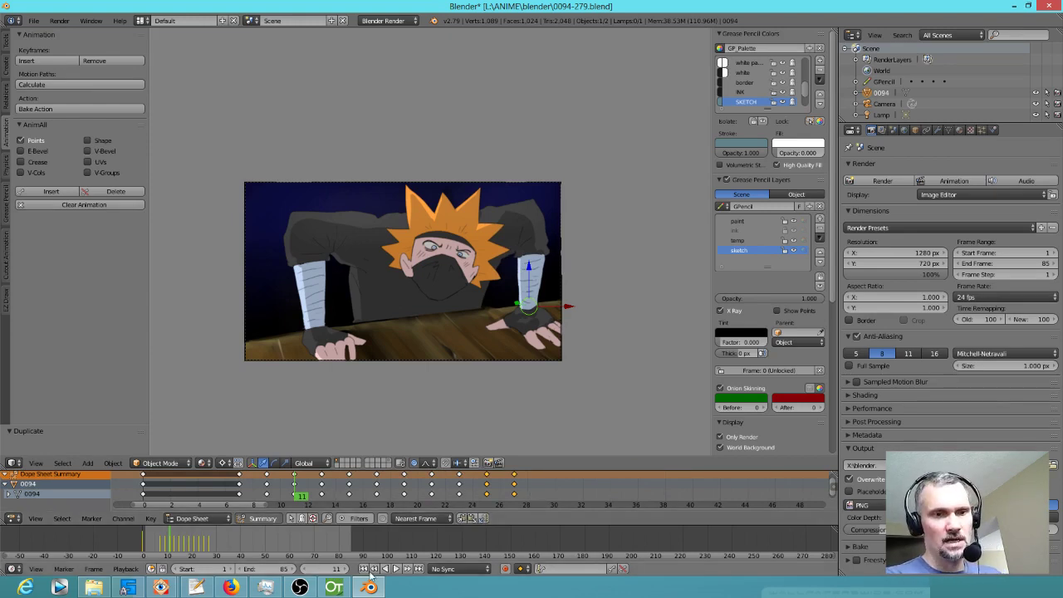
# Return to frame 1 and play back the animation to check the motion of both arms.
pyautogui.hotkey('shift', 'Left')
pyautogui.scroll(-1, 468, 410)
pyautogui.scroll(-1, 468, 410)
pyautogui.scroll(5, 455, 343)
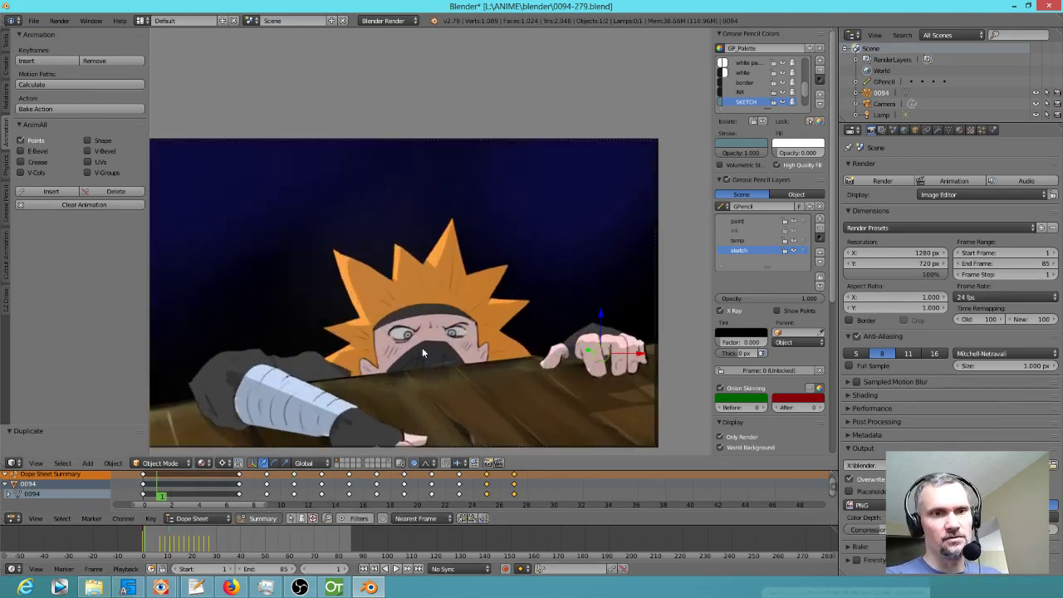
pyautogui.hotkey('alt', 'a')
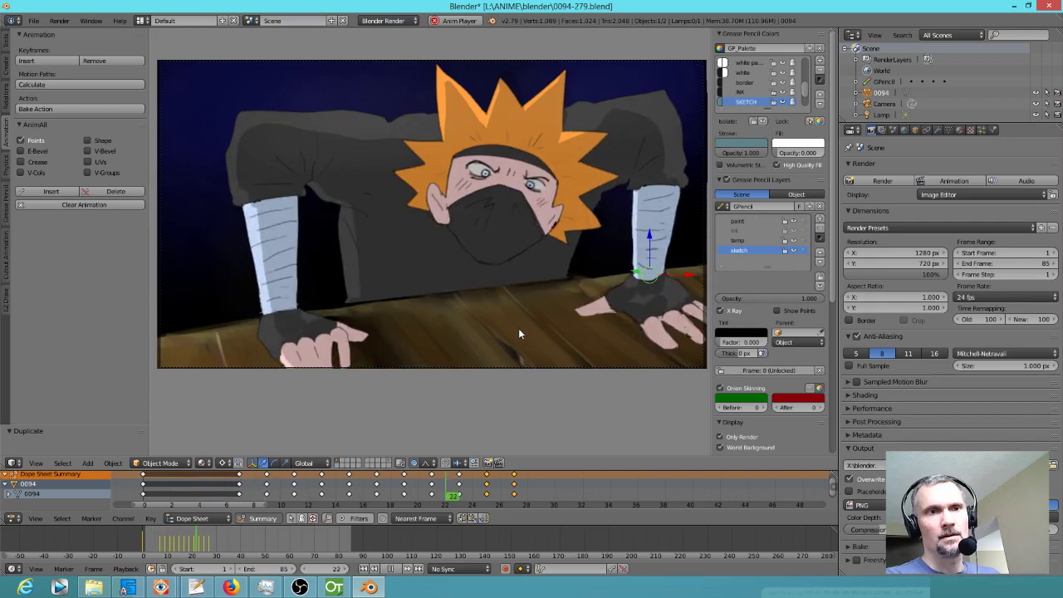
pyautogui.hotkey('alt', 'a')
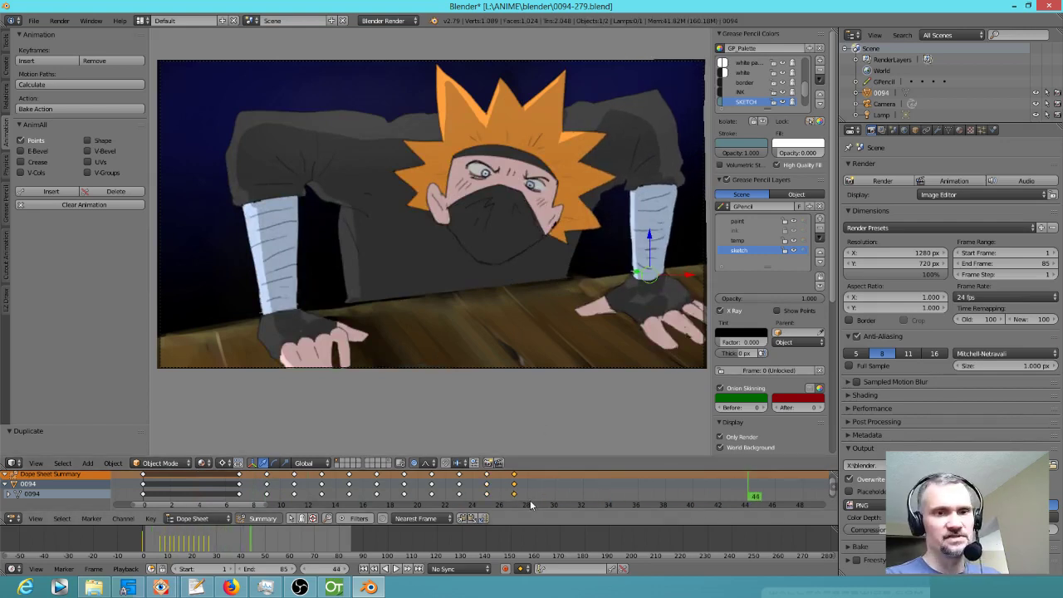
# Delete all the keyframes from frame 11 through frame 27.
pyautogui.click(529, 498)
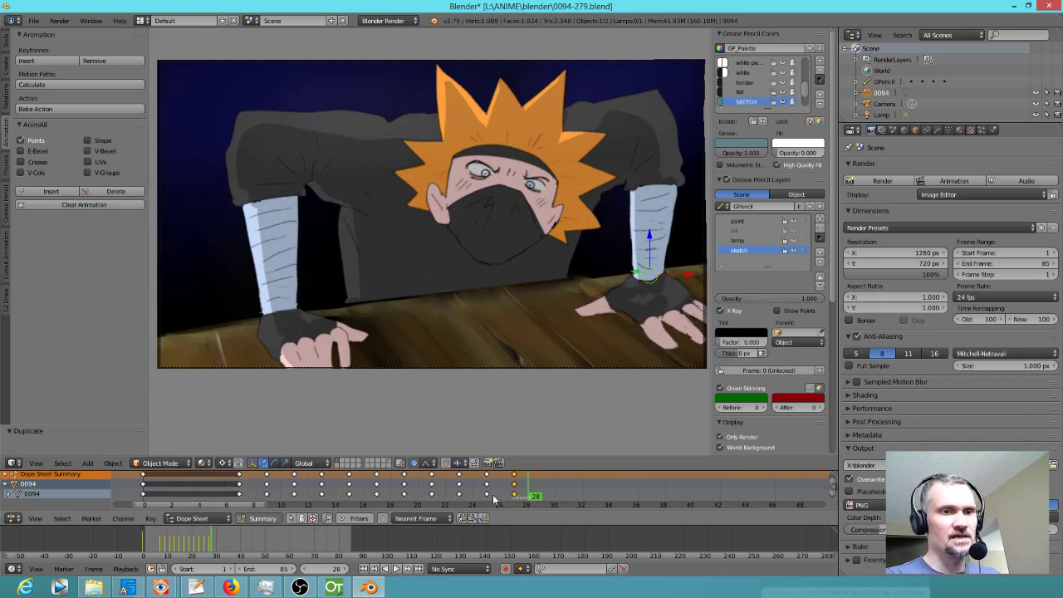
pyautogui.moveTo(285, 474); pyautogui.dragTo(287, 472)
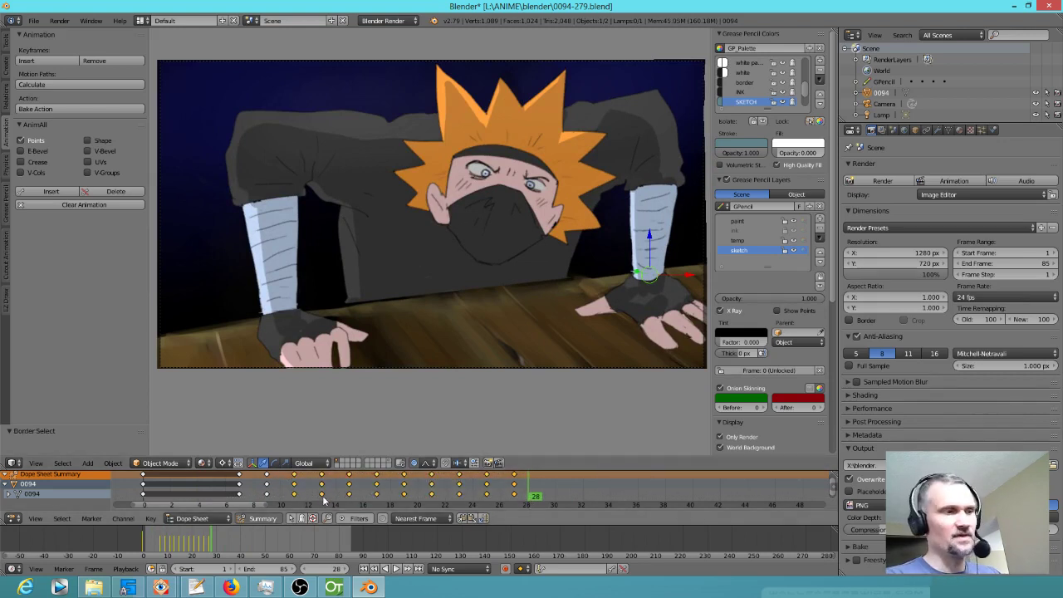
pyautogui.press('x')
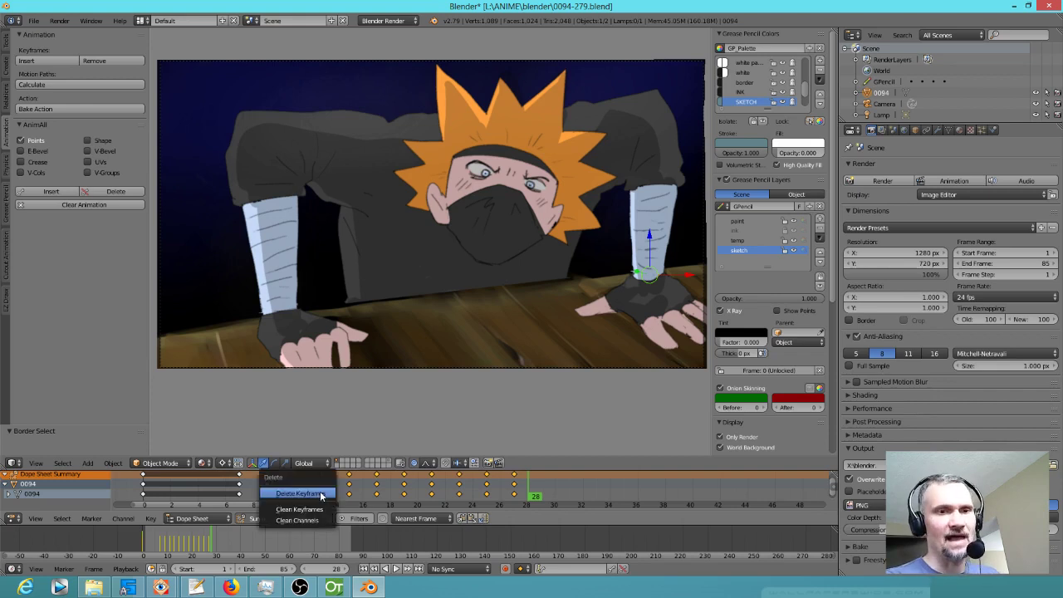
pyautogui.click(319, 492)
# Duplicate the keyframes at frames 7 and 9 to frames 11 and 13, and scrub through them to check the poses.
pyautogui.moveTo(274, 496)
pyautogui.mouseDown()
pyautogui.moveTo(230, 494)
pyautogui.moveTo(296, 493)
pyautogui.moveTo(221, 490)
pyautogui.moveTo(301, 495)
pyautogui.moveTo(237, 490)
pyautogui.moveTo(278, 492)
pyautogui.moveTo(243, 483)
pyautogui.mouseUp()
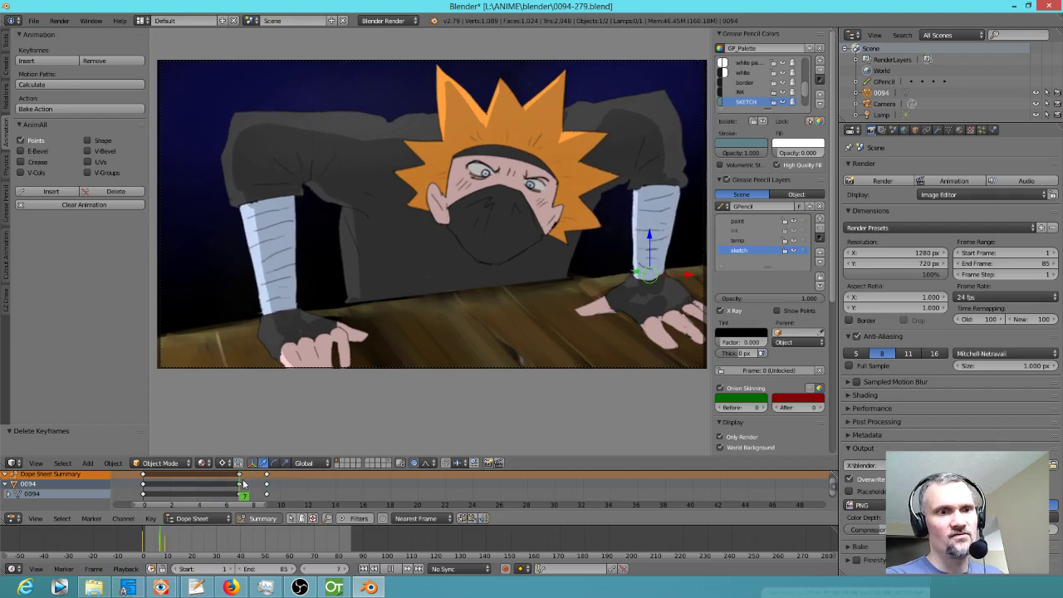
pyautogui.rightClick(243, 495)
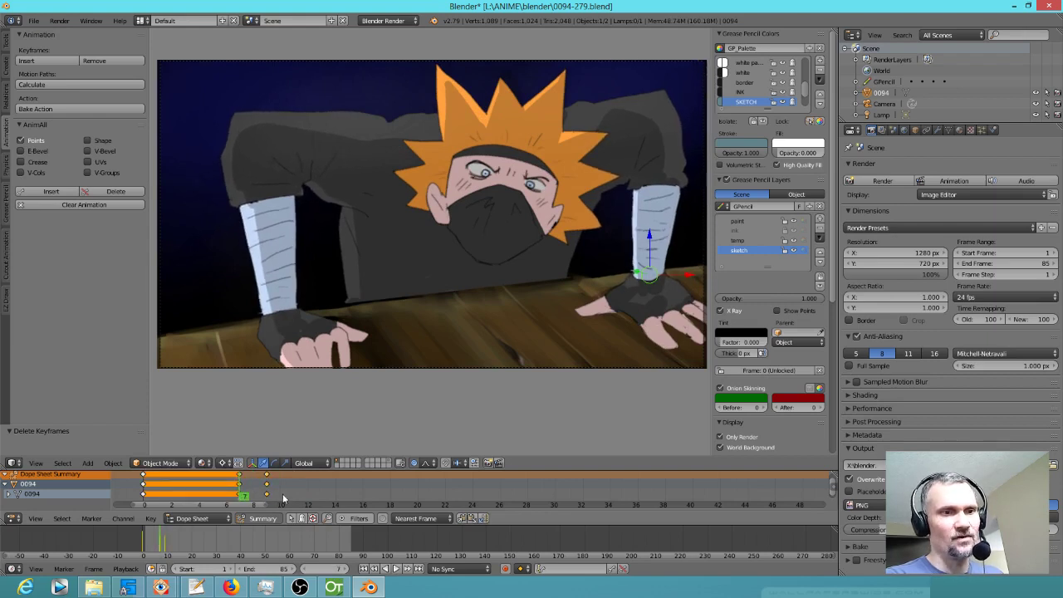
pyautogui.hotkey('shift', 'd')
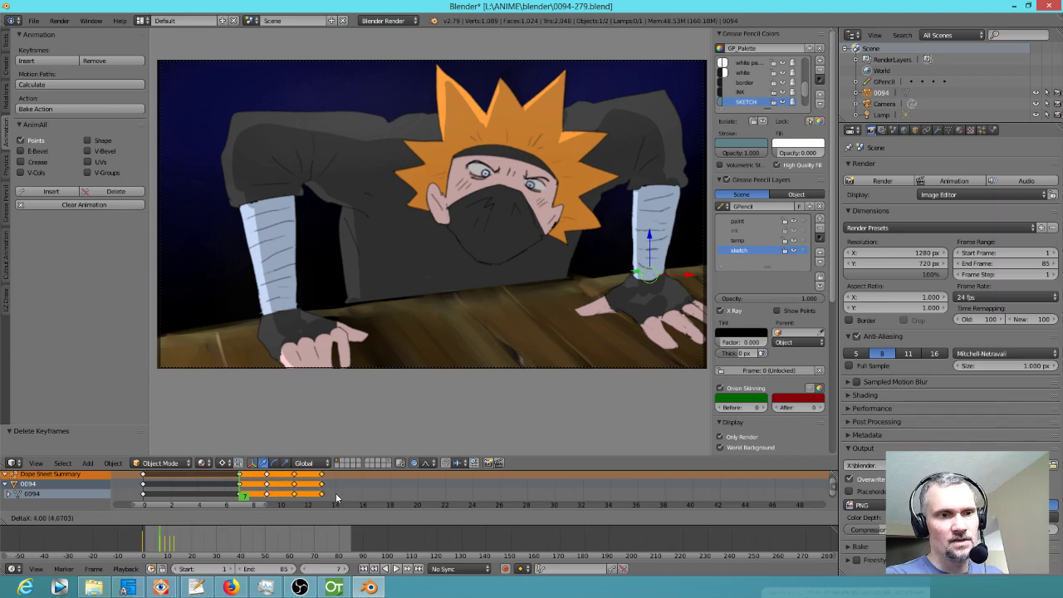
pyautogui.click(332, 491)
pyautogui.moveTo(241, 491)
pyautogui.mouseDown()
pyautogui.moveTo(229, 492)
pyautogui.moveTo(382, 492)
pyautogui.moveTo(296, 509)
pyautogui.mouseUp()
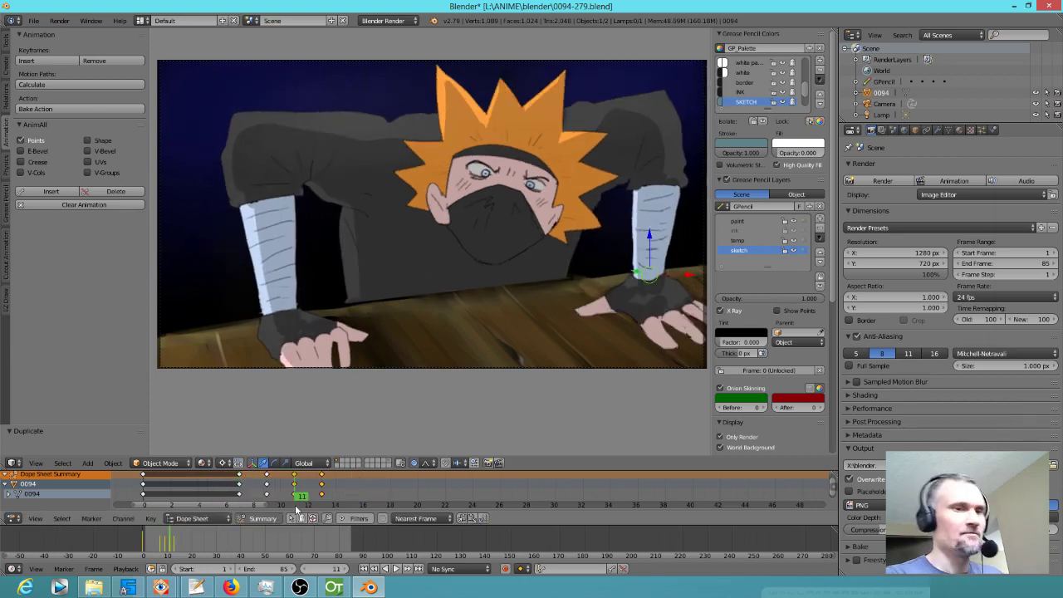
# Select the keyframes from frame 7 through 13 and duplicate the set of four repeatedly at two-frame spacing up to frame 37.
pyautogui.rightClick(239, 495)
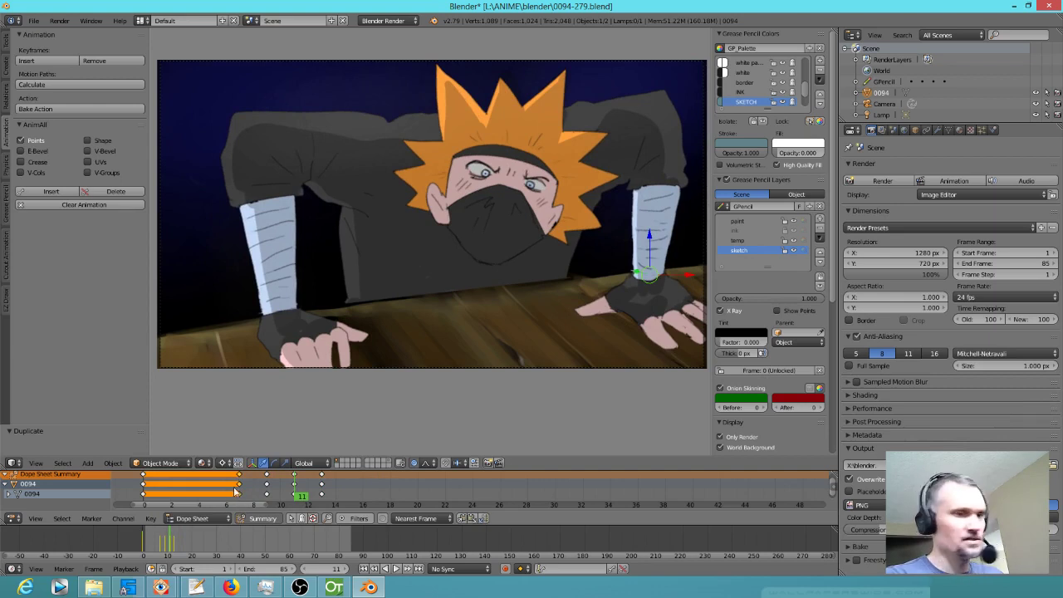
pyautogui.press('b')
pyautogui.moveTo(239, 473); pyautogui.dragTo(357, 503)
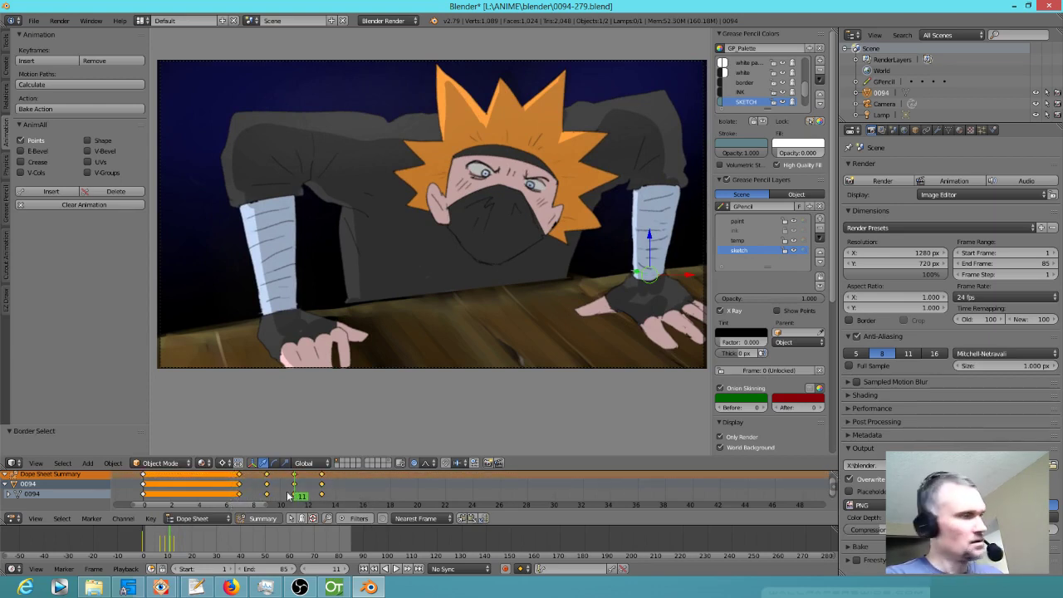
pyautogui.hotkey('shift', 'd')
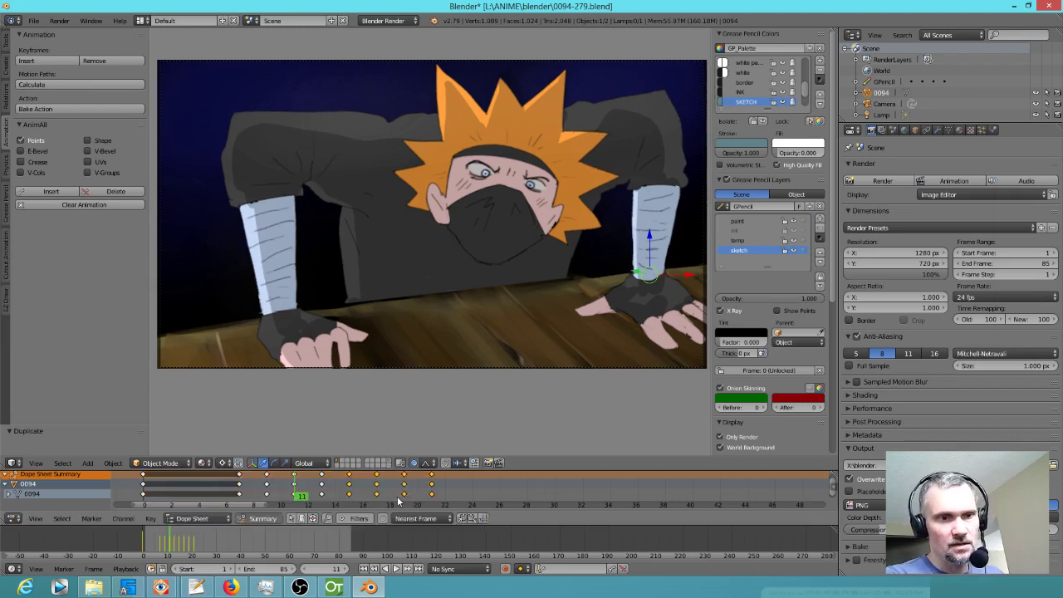
pyautogui.click(525, 508)
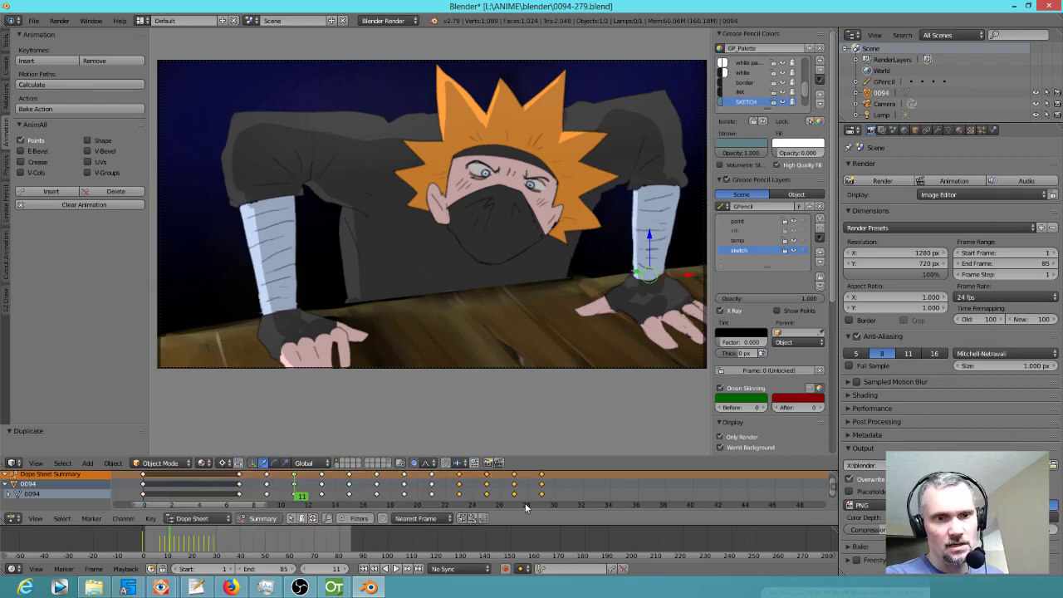
pyautogui.hotkey('shift', 'd')
pyautogui.click(685, 490)
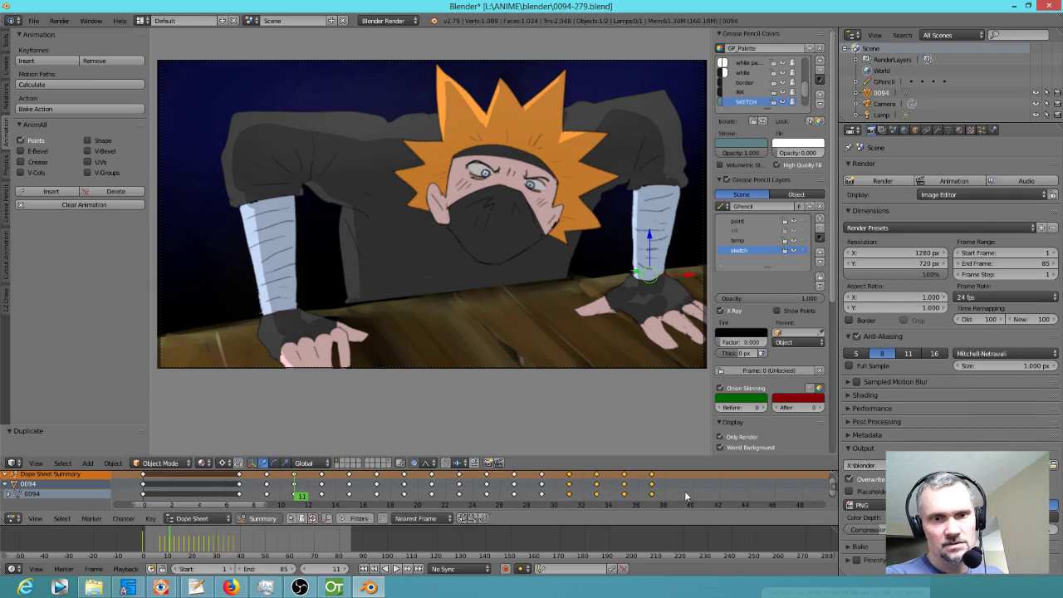
# Play back the trembling animation, compare it with the original shot in the OpenToonz scene, and return to Blender.
pyautogui.hotkey('alt', 'a')
pyautogui.scroll(-4, 364, 318)
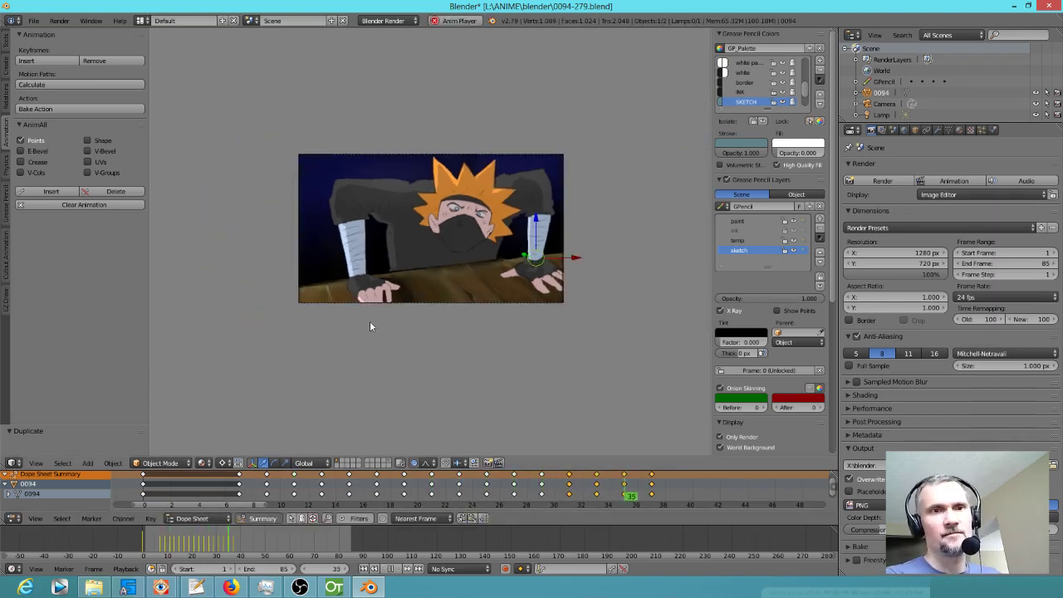
pyautogui.scroll(1, 378, 326)
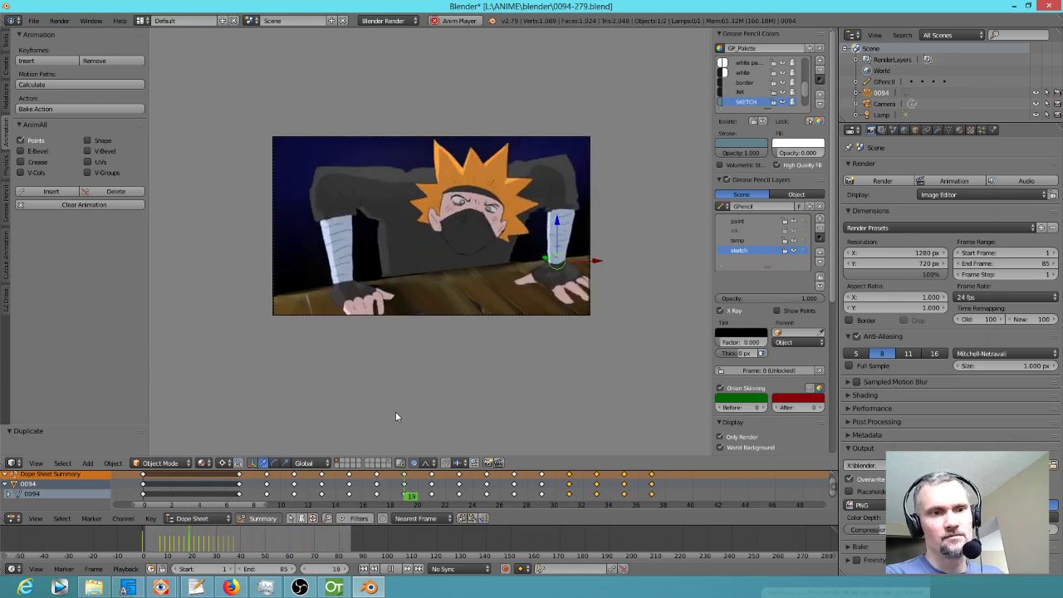
pyautogui.click(334, 587)
pyautogui.scroll(5, 91, 359)
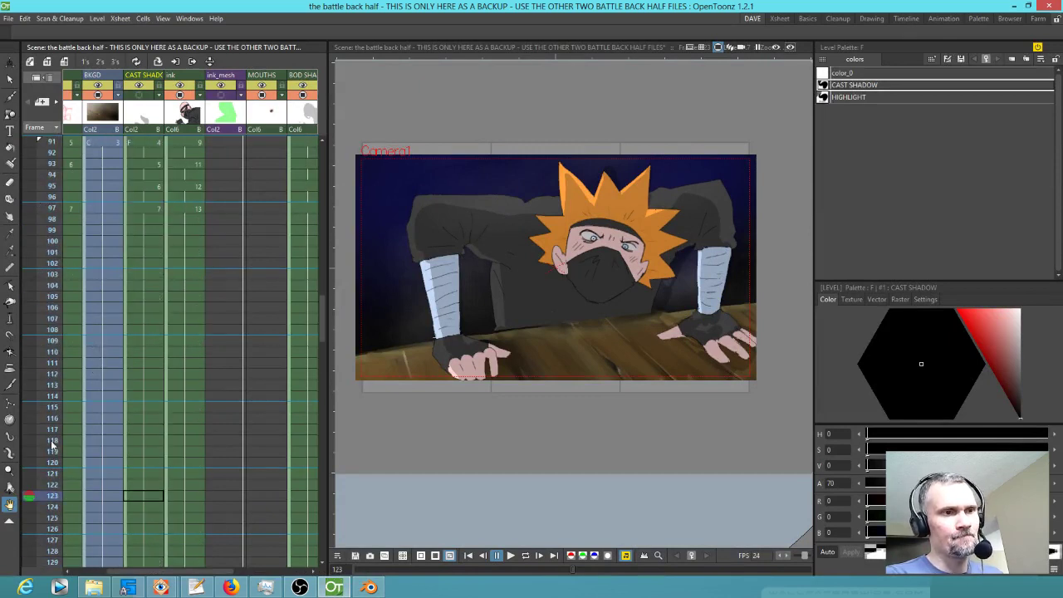
pyautogui.hotkey('alt', 'Tab')
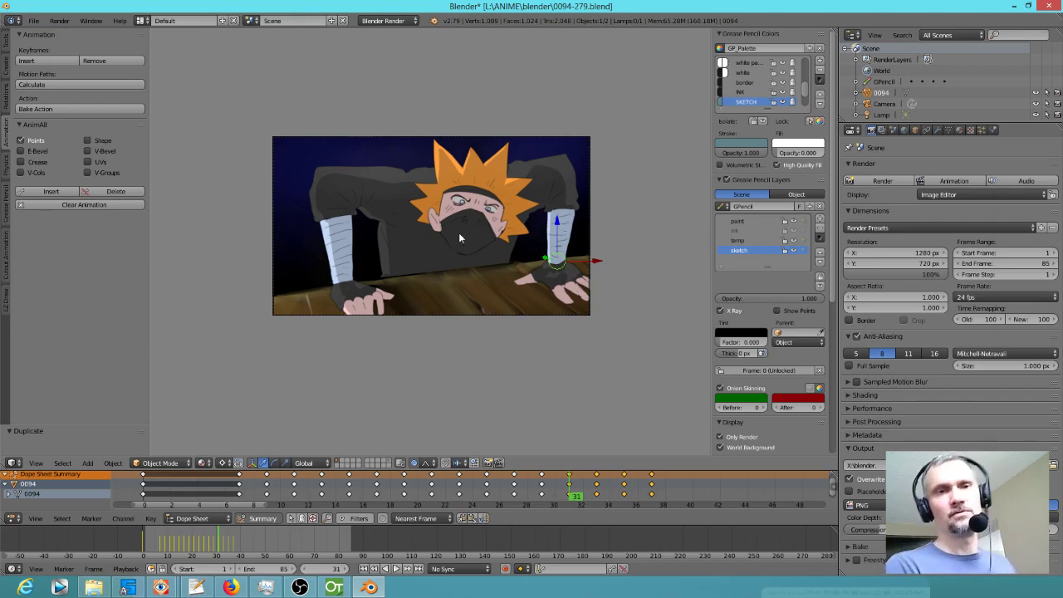
# Save the blend file and set the render output format to AVI JPEG.
pyautogui.click(33, 20)
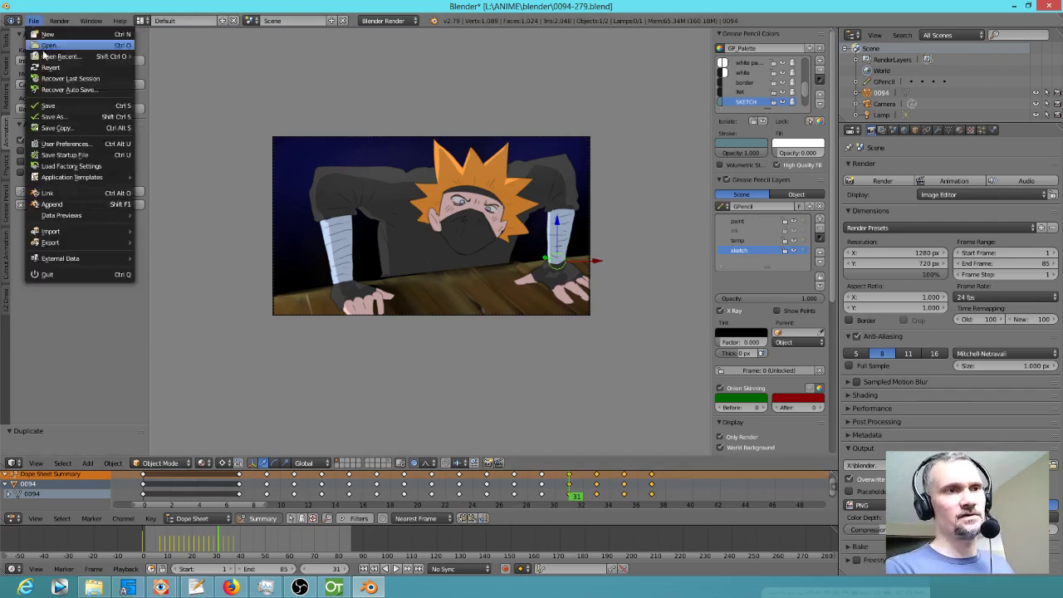
pyautogui.click(48, 106)
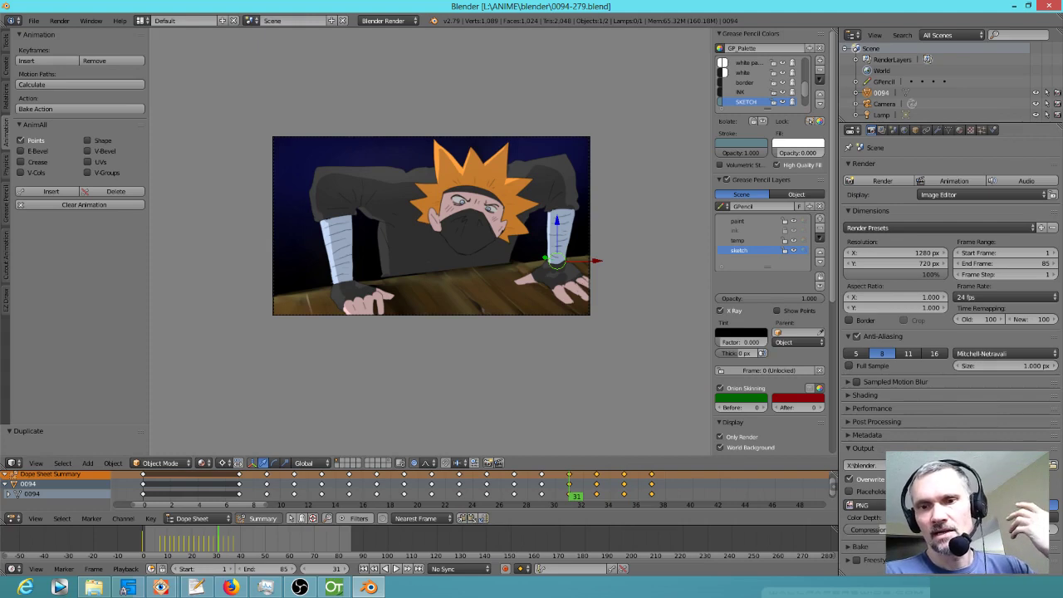
pyautogui.click(860, 505)
pyautogui.click(908, 420)
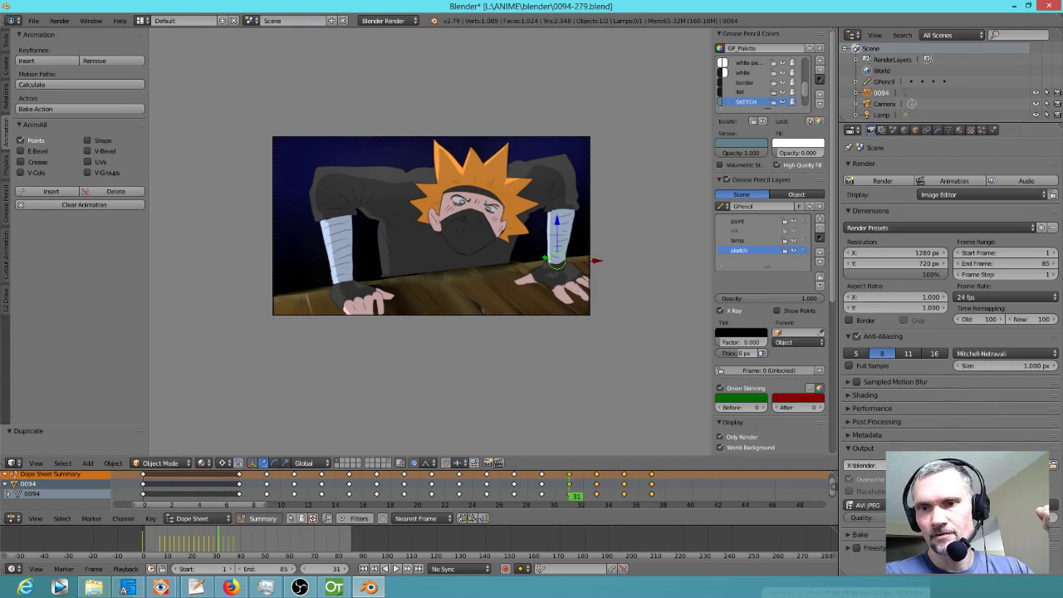
# Set the render output path to L:\ANIME\render\ with the base file name 0094, and save the blend file.
pyautogui.click(1053, 465)
pyautogui.click(56, 126)
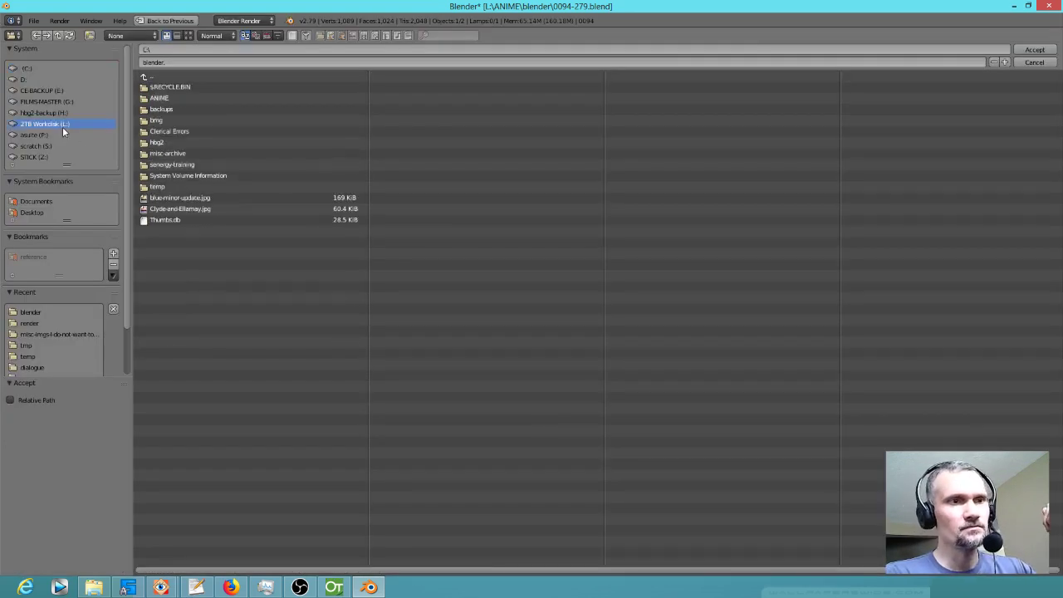
pyautogui.click(173, 98)
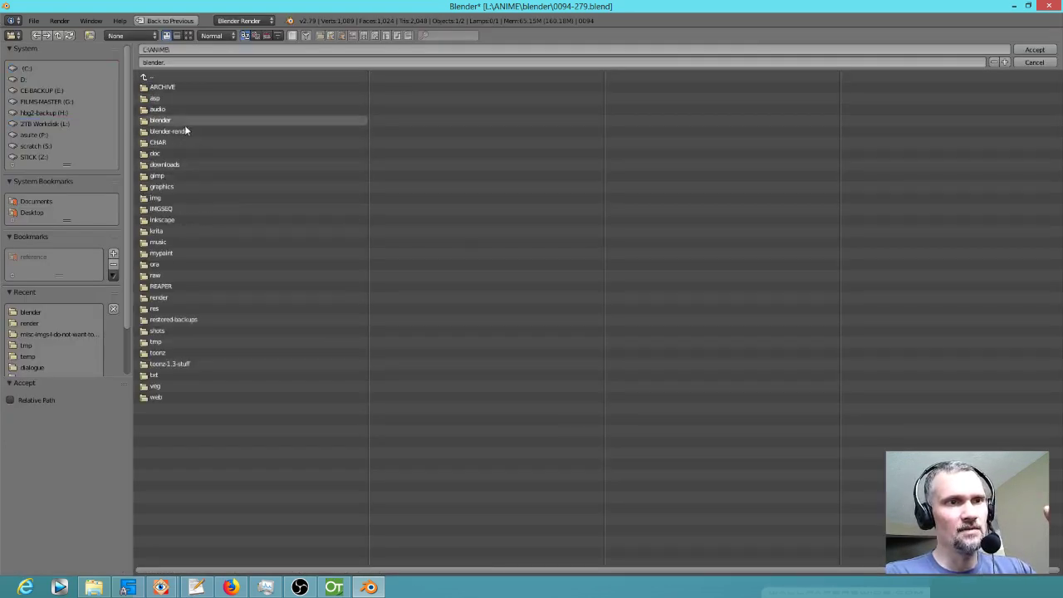
pyautogui.click(174, 286)
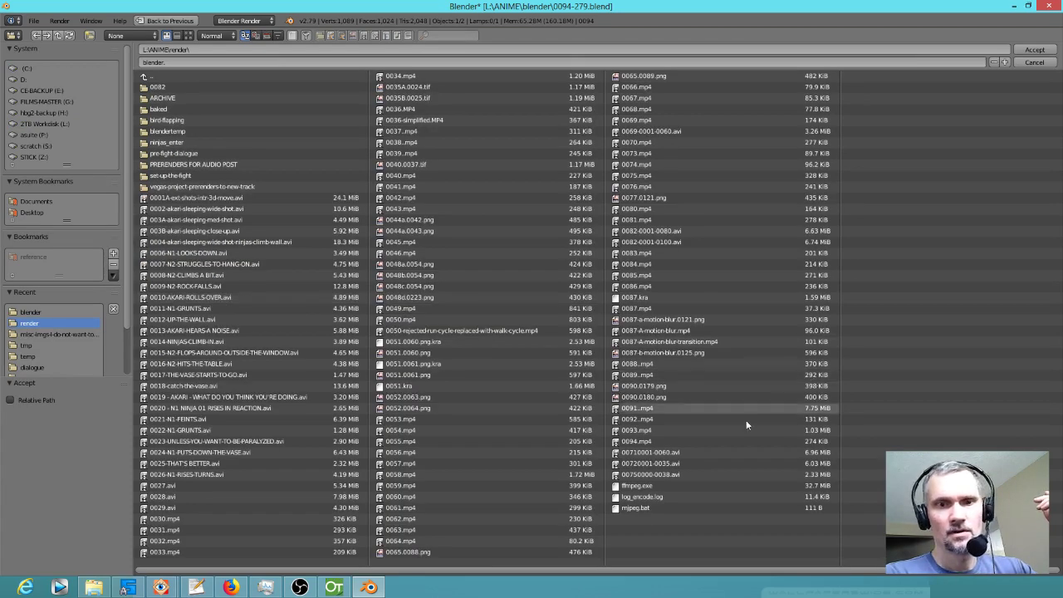
pyautogui.click(653, 440)
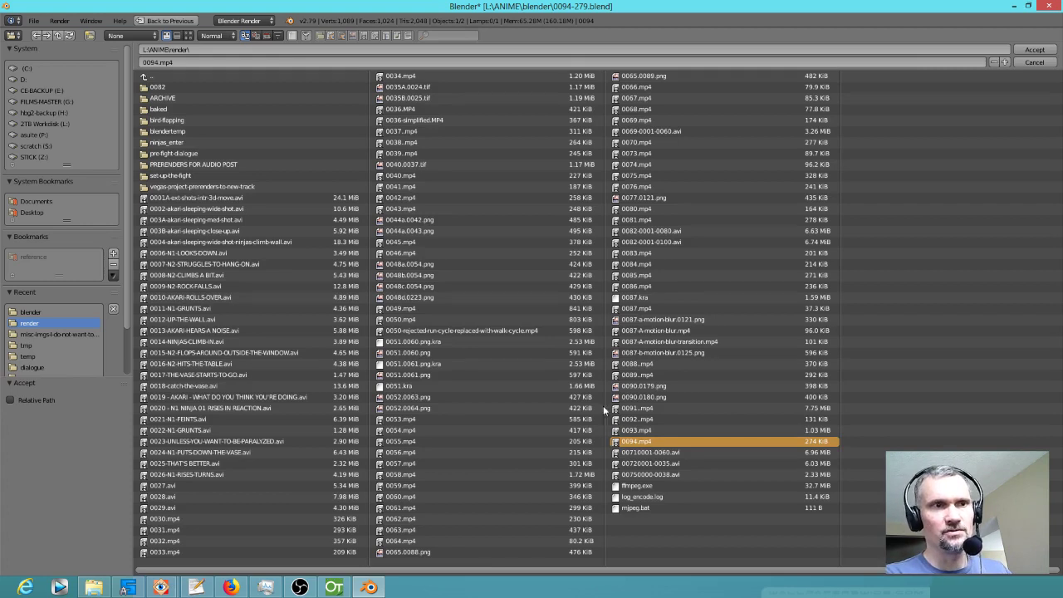
pyautogui.click(186, 63)
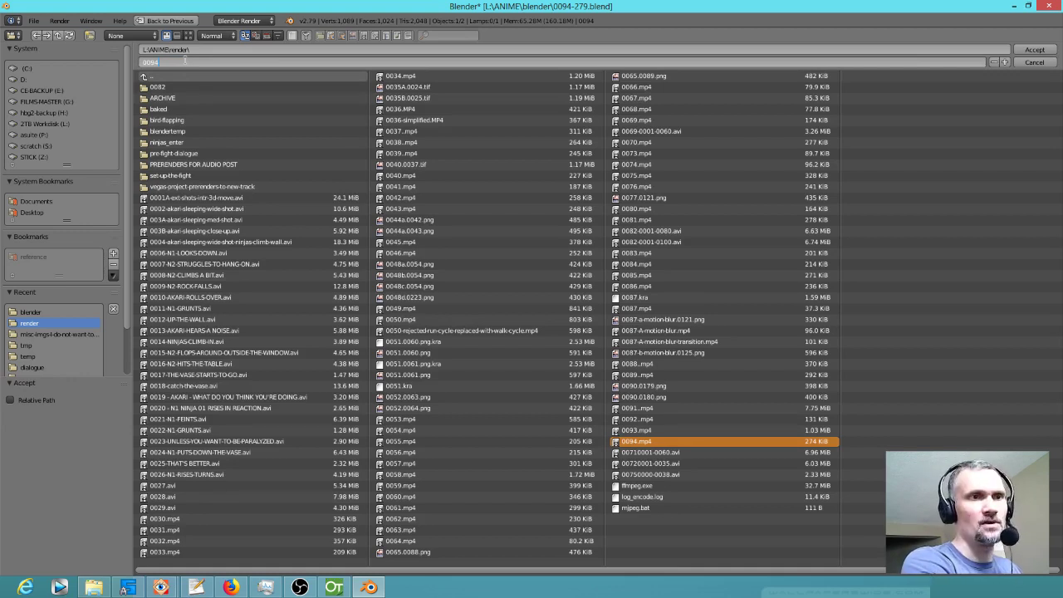
pyautogui.press('Return')
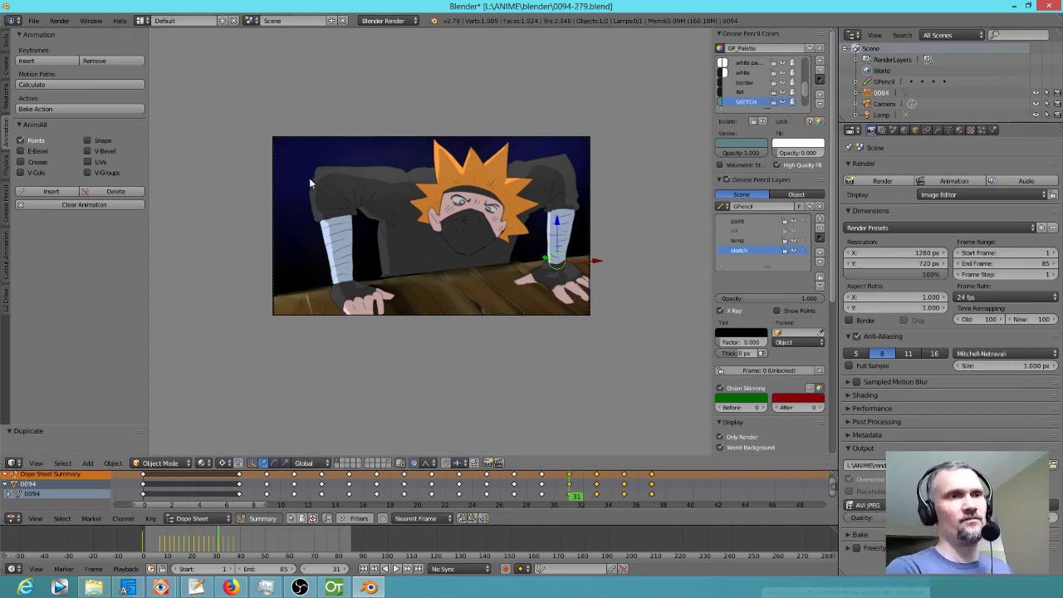
pyautogui.click(33, 20)
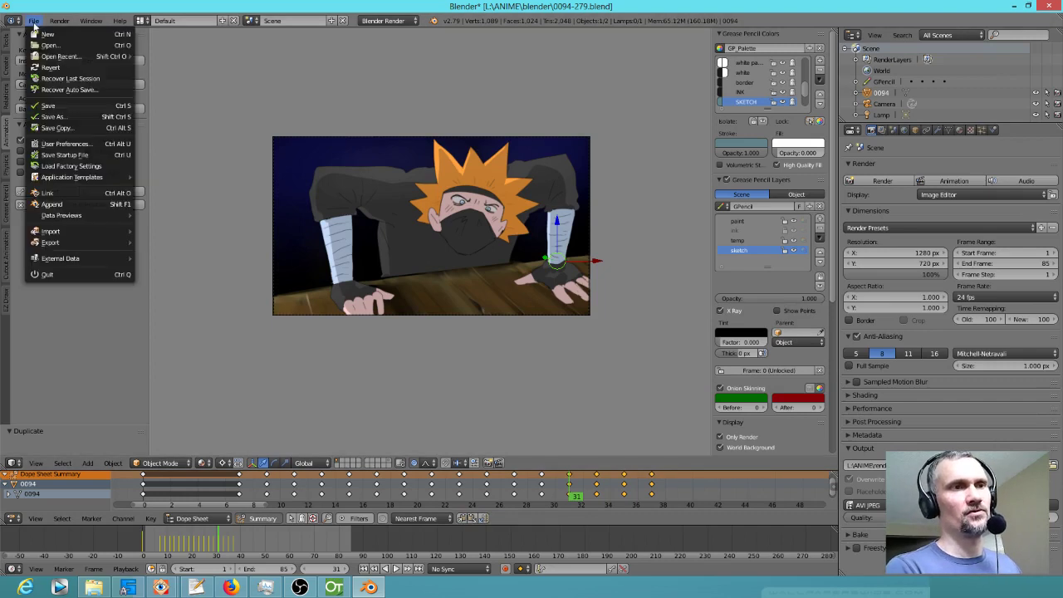
pyautogui.click(47, 106)
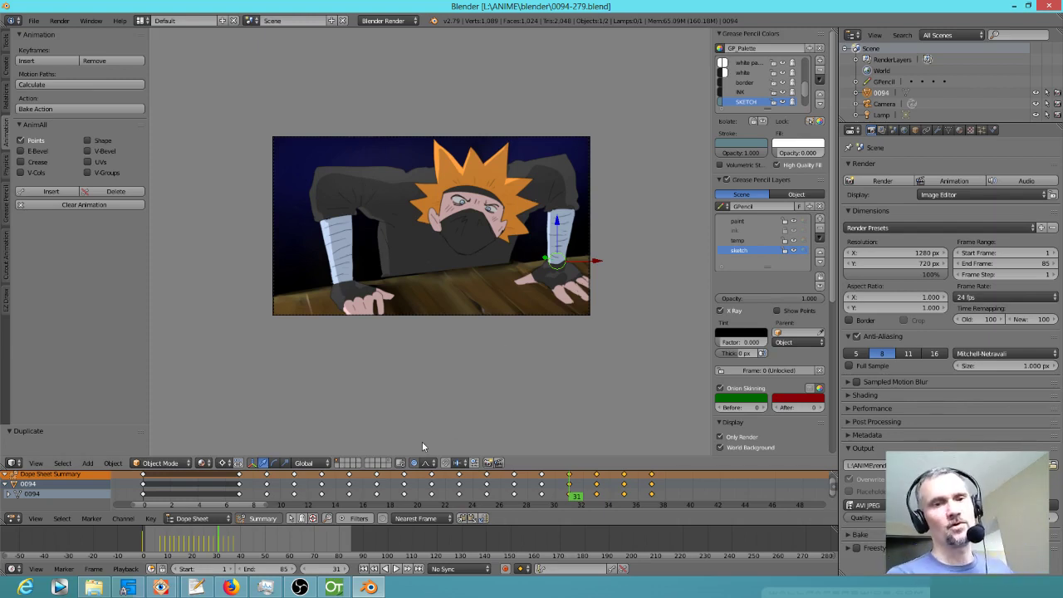
# Scrub through the keyframed range and set the end frame to 39.
pyautogui.moveTo(154, 496); pyautogui.dragTo(585, 495)
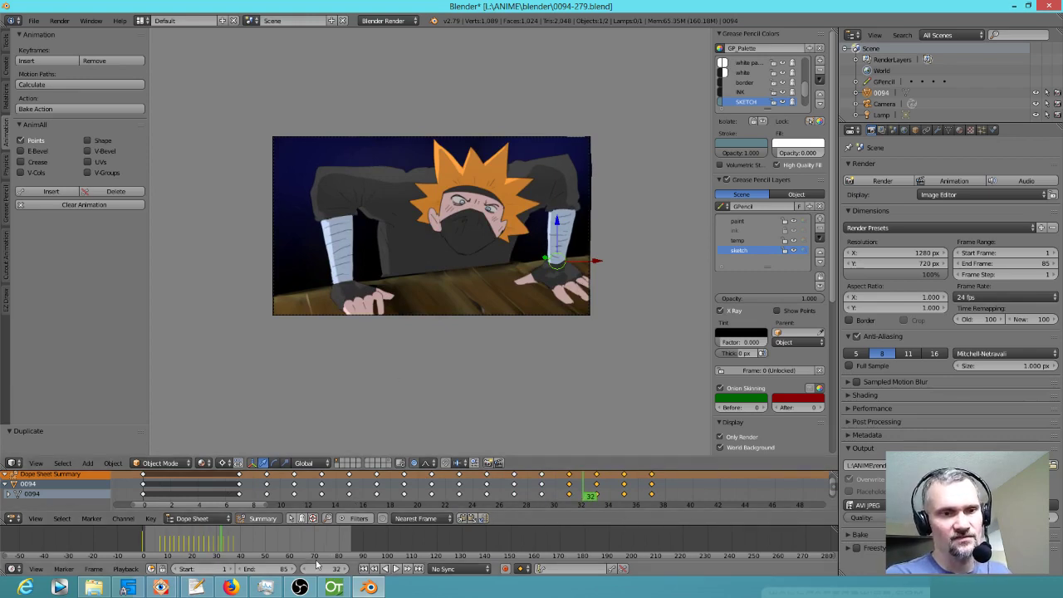
pyautogui.moveTo(282, 569)
pyautogui.mouseDown()
pyautogui.moveTo(246, 569)
pyautogui.moveTo(267, 569)
pyautogui.mouseUp()
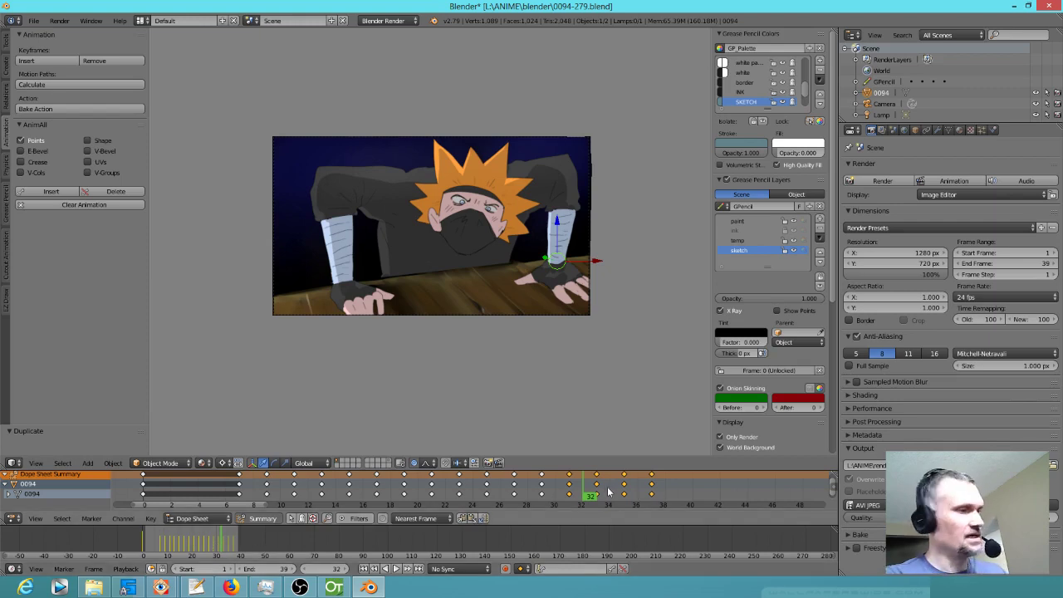
# Duplicate the last four keyframes three times at two-frame spacing, continuing the trembling cycle up to frame 61.
pyautogui.hotkey('shift', 'd')
pyautogui.click(728, 494)
pyautogui.moveTo(728, 494); pyautogui.dragTo(484, 496, button='middle')
pyautogui.hotkey('shift', 'd')
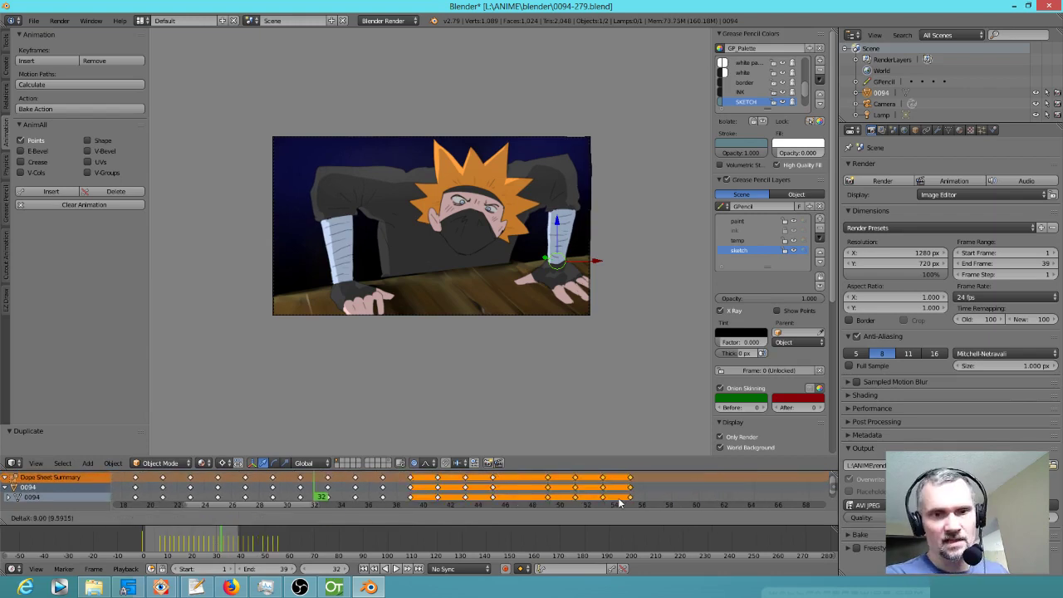
pyautogui.click(598, 501)
pyautogui.hotkey('shift', 'd')
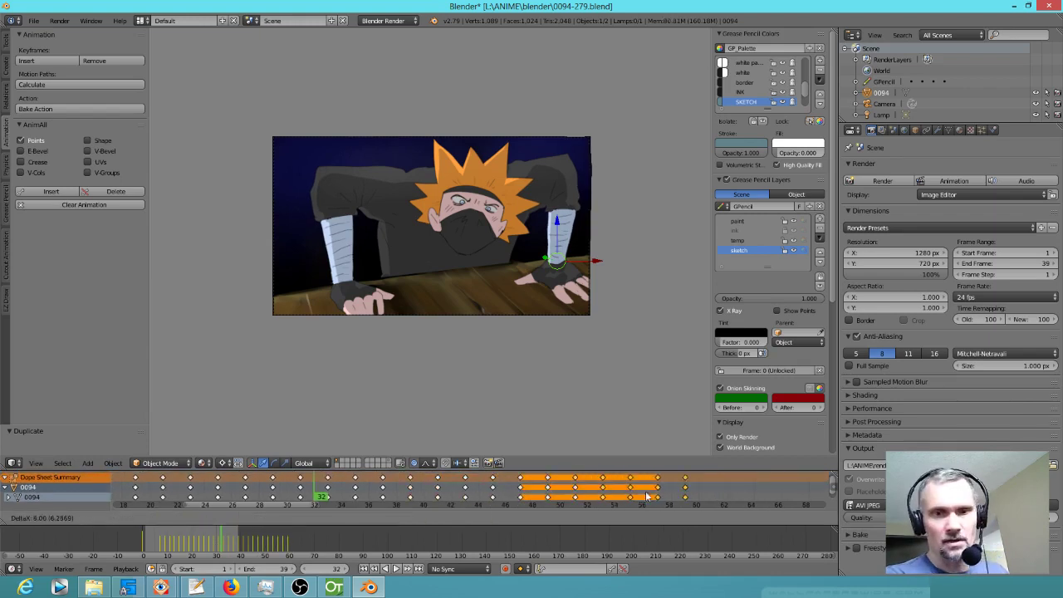
pyautogui.click(638, 497)
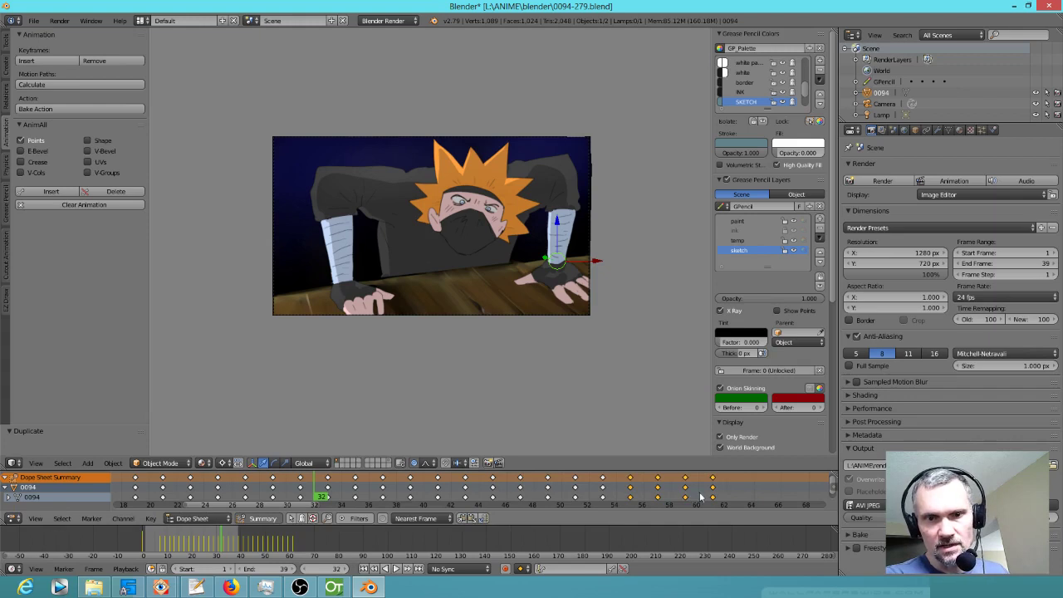
# Set the animation's end frame to 62 and save over the existing blend file.
pyautogui.click(291, 569)
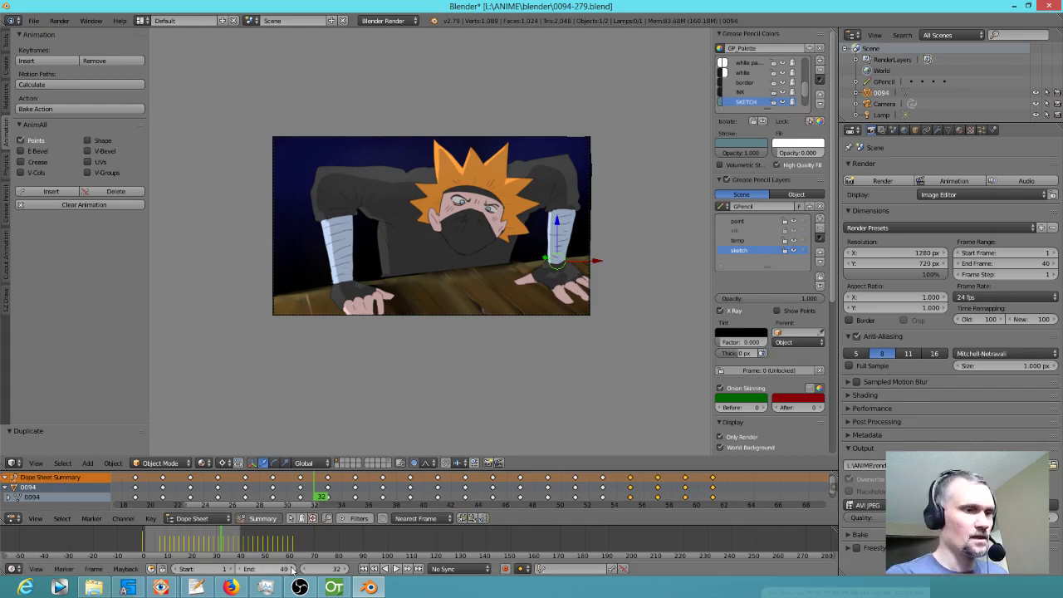
pyautogui.click(284, 569)
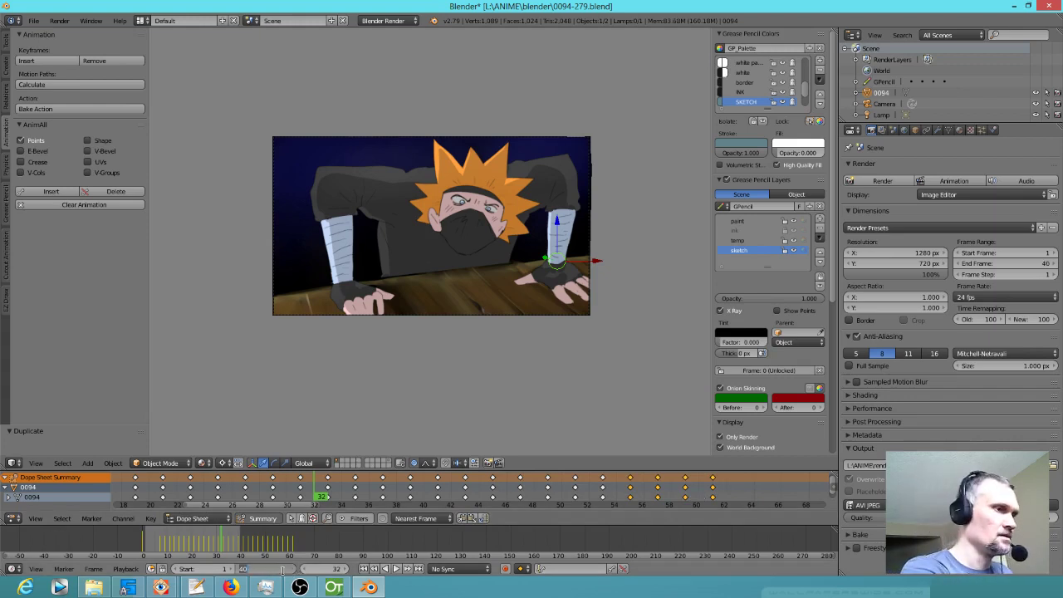
pyautogui.write('62')
pyautogui.press('Return')
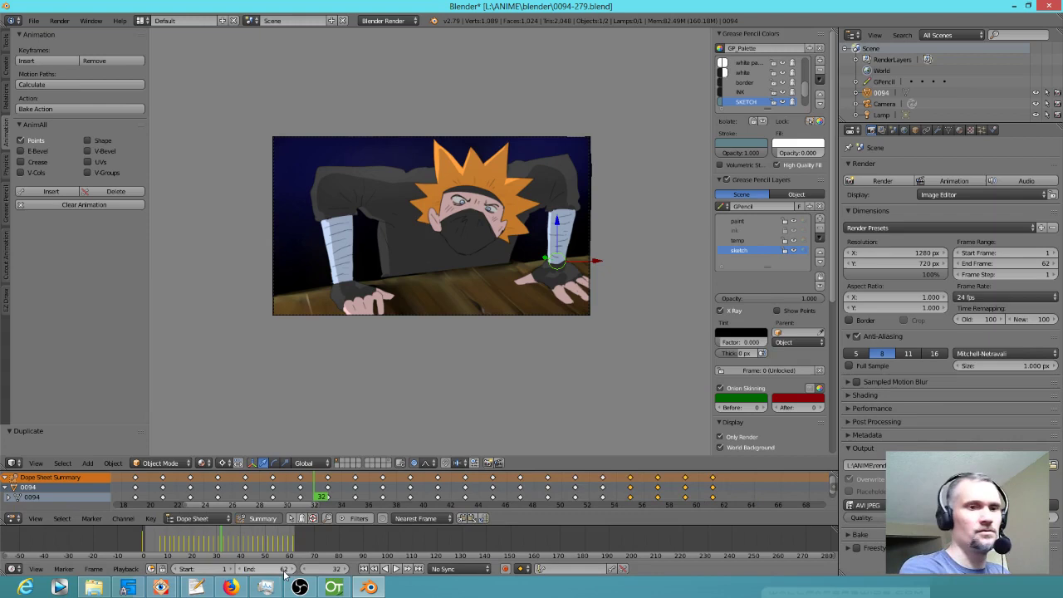
pyautogui.hotkey('ctrl', 's')
pyautogui.click(462, 301)
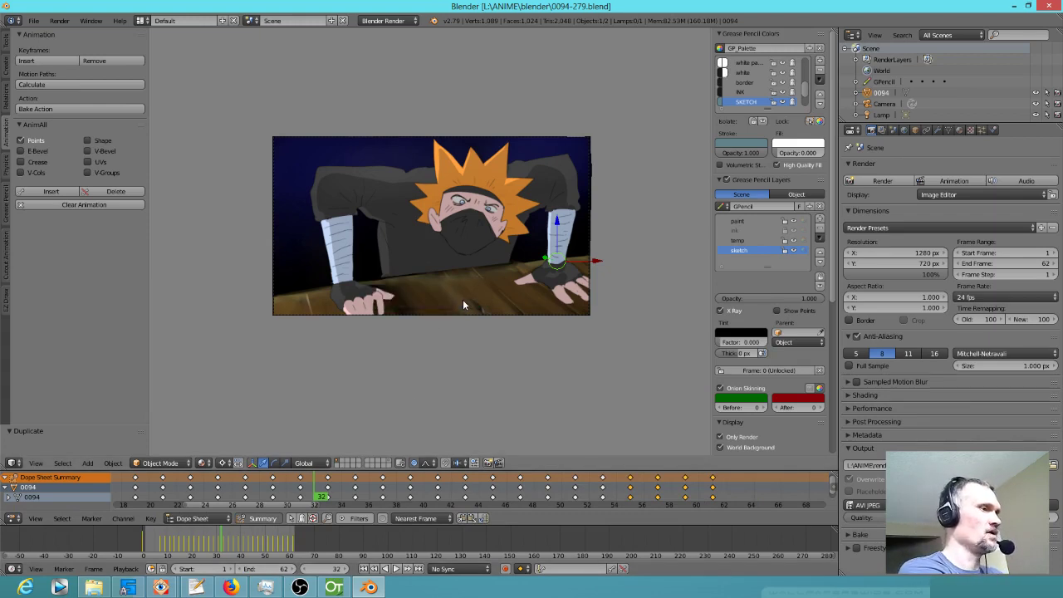
# Render the full animation and view the rendered result.
pyautogui.hotkey('ctrl', 'F12')
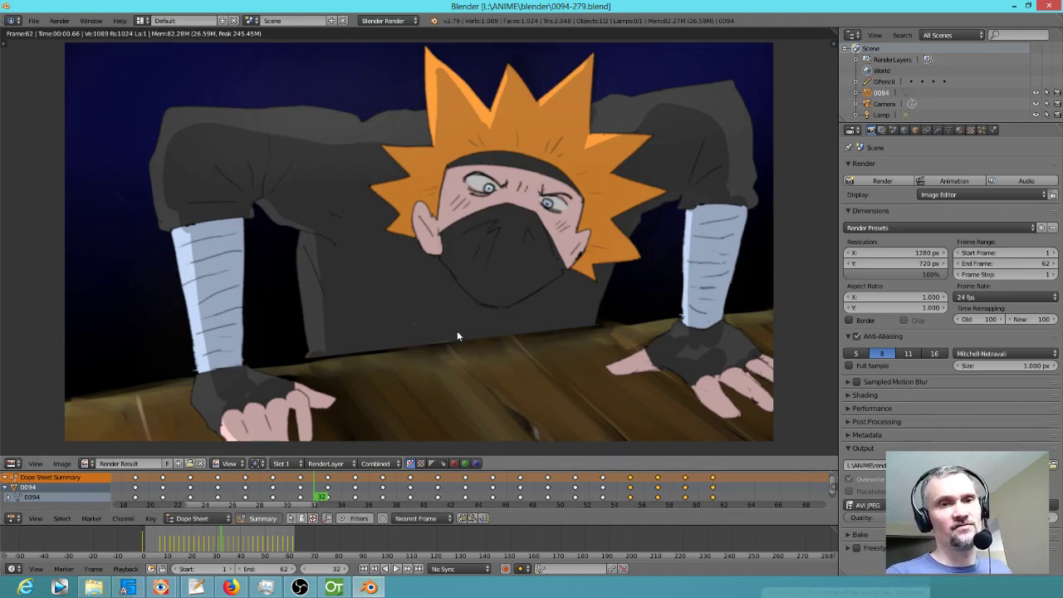
pyautogui.scroll(-3, 471, 325)
pyautogui.scroll(2, 471, 325)
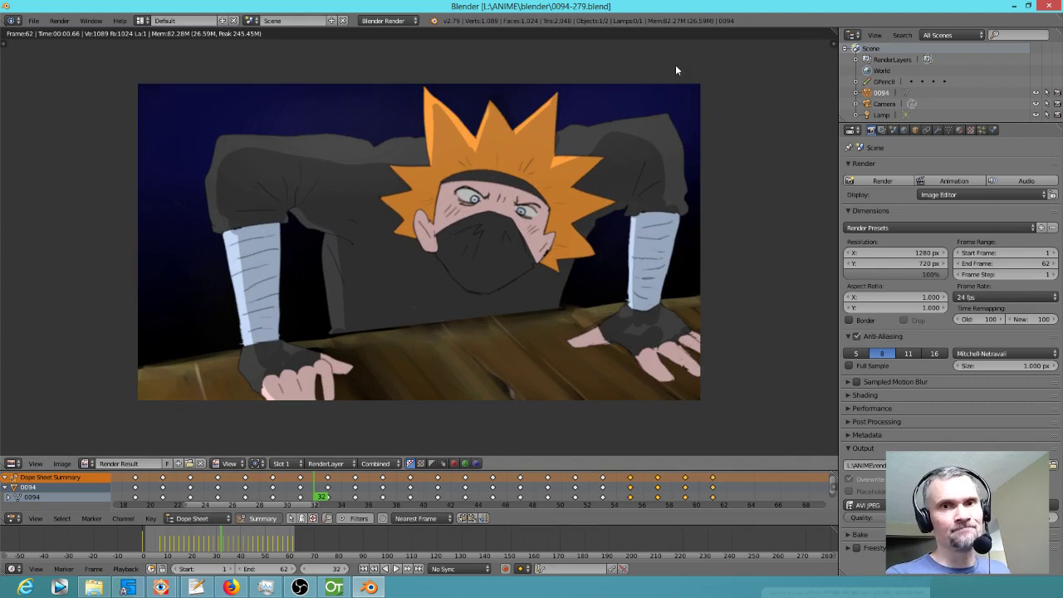
# Save the blend file and close Blender 2.79.
pyautogui.click(33, 20)
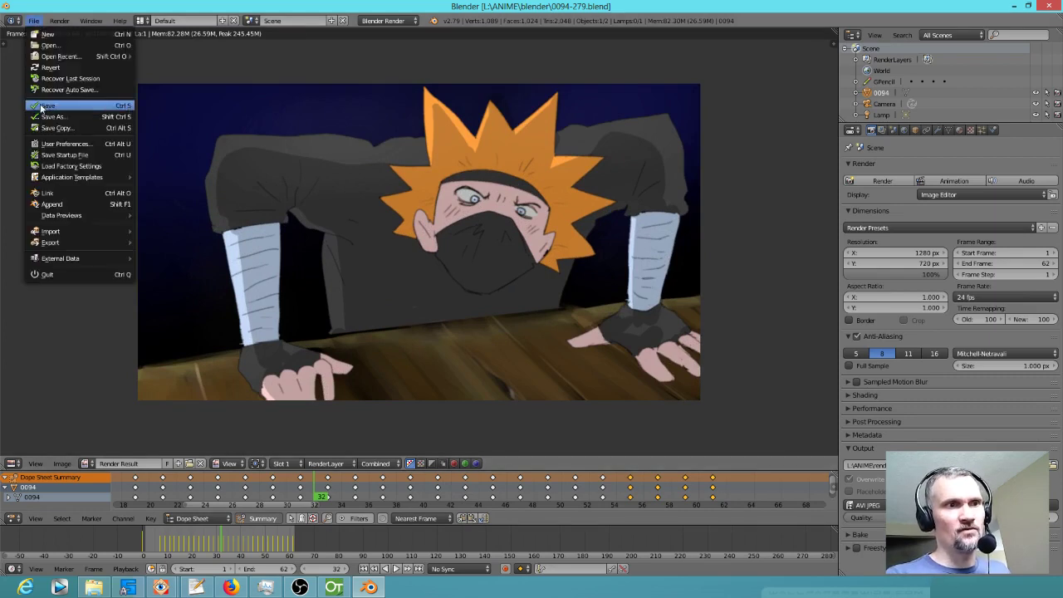
pyautogui.click(42, 105)
pyautogui.click(1048, 6)
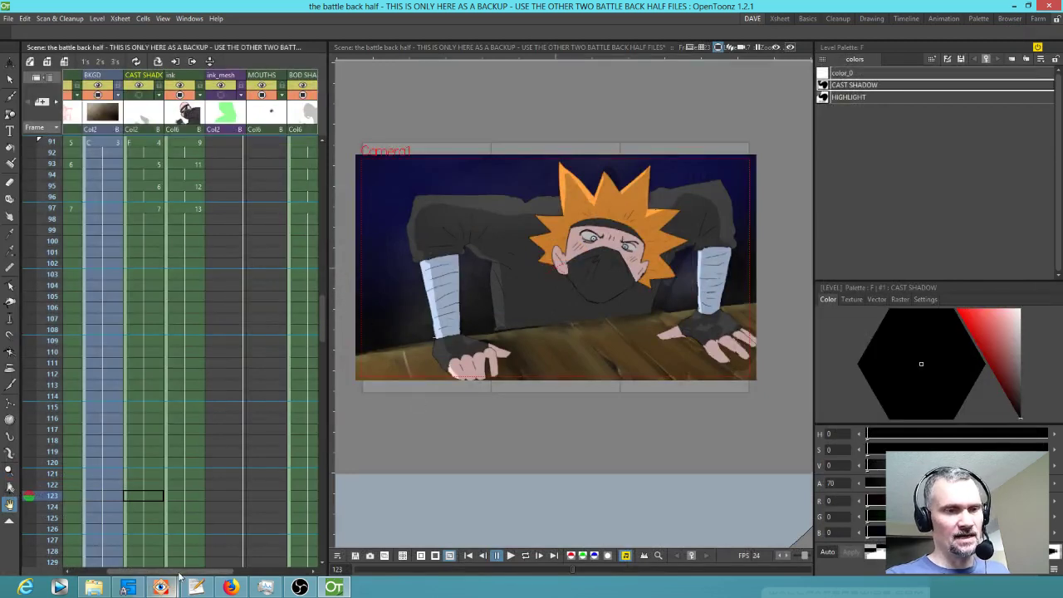
# Start Blender 2.80 and open the recent project "OPENING SCENE VIDEO EDIT - blender 2.8.blend".
pyautogui.moveTo(230, 588)
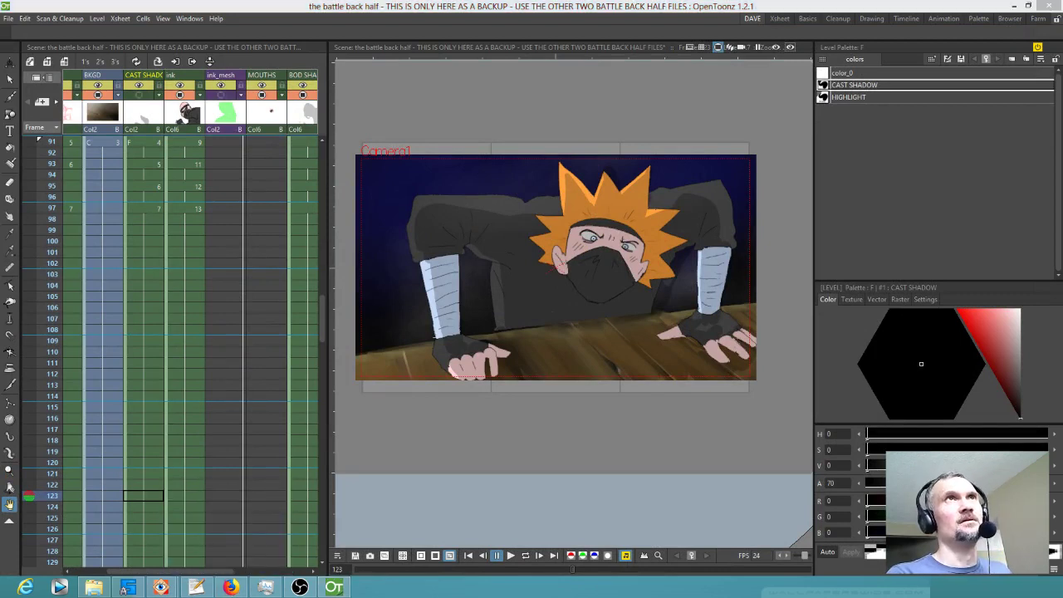
pyautogui.moveTo(642, 464); pyautogui.dragTo(646, 462)
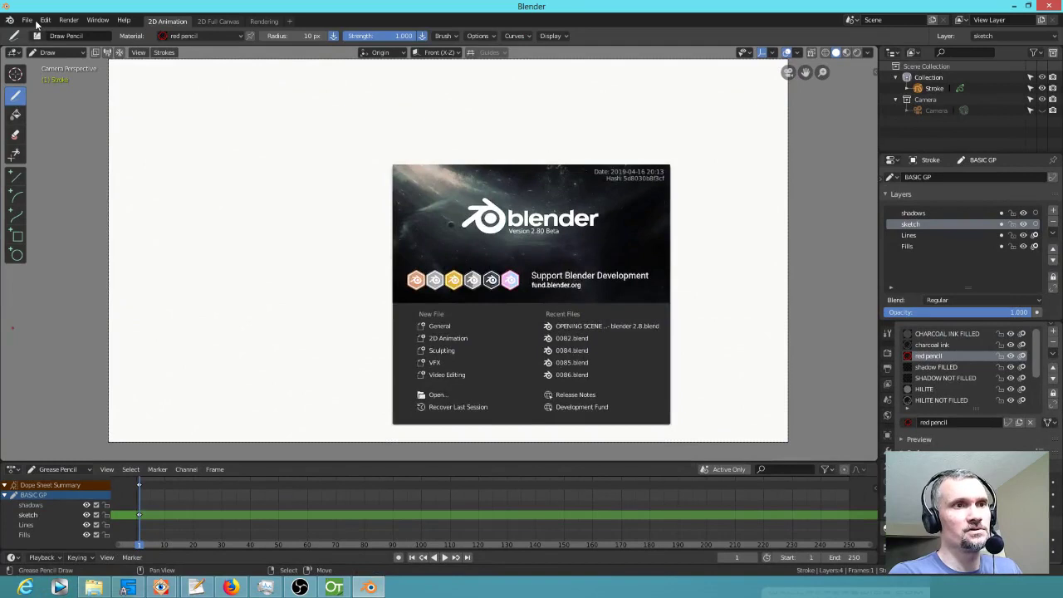
pyautogui.click(33, 21)
pyautogui.click(32, 20)
pyautogui.moveTo(116, 56)
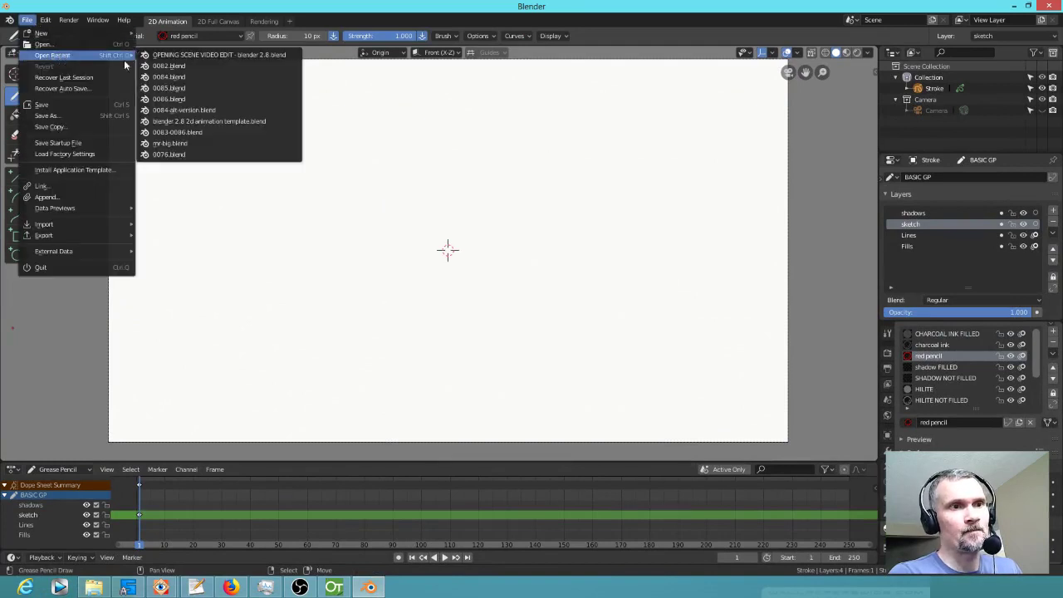
pyautogui.click(192, 53)
# Insert the rendered 00940001-0062.avi clip into the sequencer directly after the end of the 0093 strip.
pyautogui.press('space')
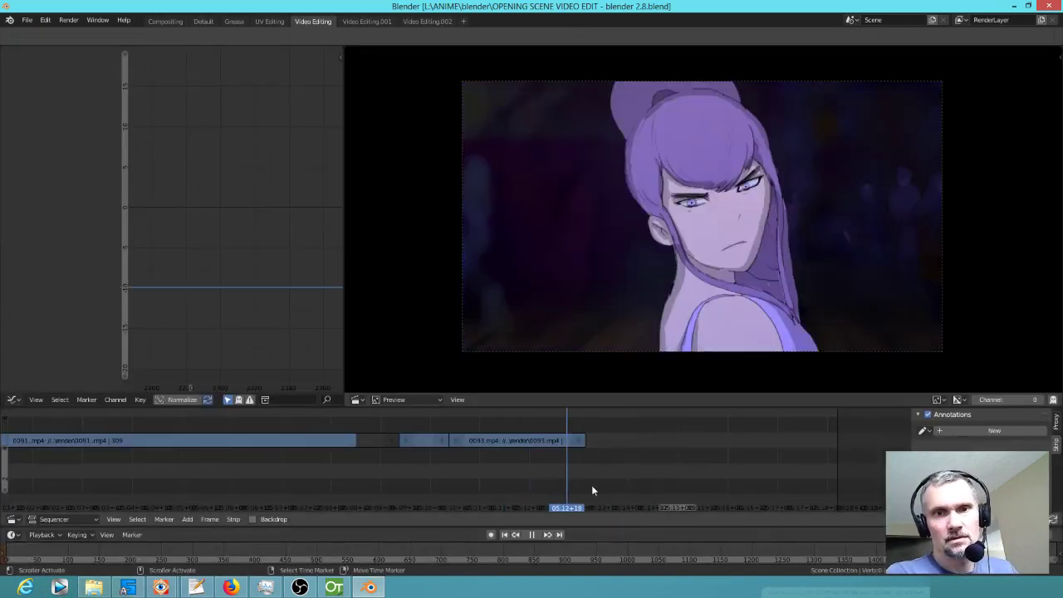
pyautogui.moveTo(592, 489)
pyautogui.mouseDown()
pyautogui.moveTo(555, 488)
pyautogui.moveTo(603, 486)
pyautogui.moveTo(573, 486)
pyautogui.mouseUp()
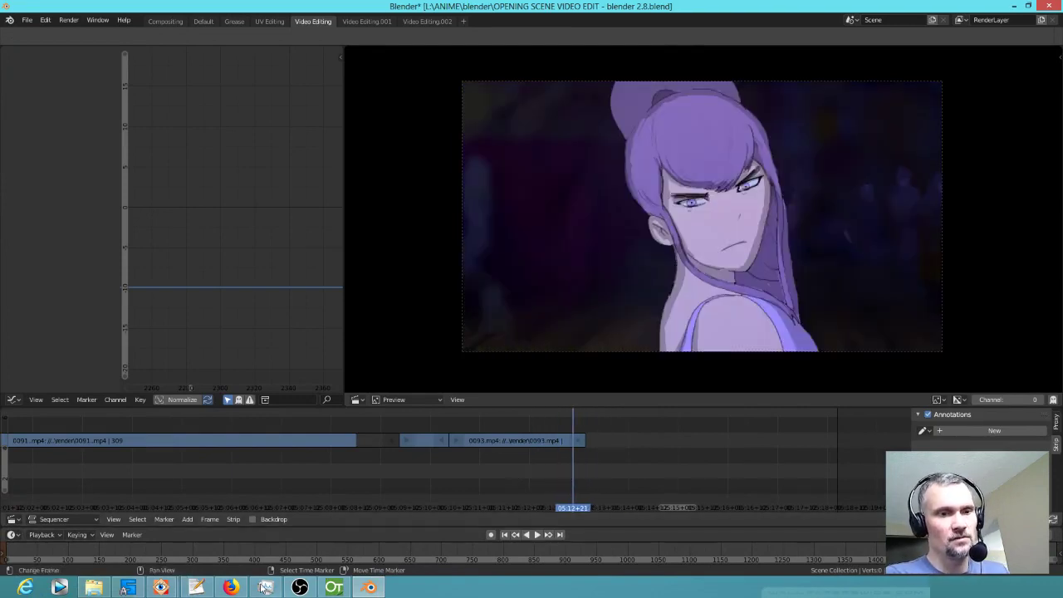
pyautogui.click(171, 588)
pyautogui.click(232, 528)
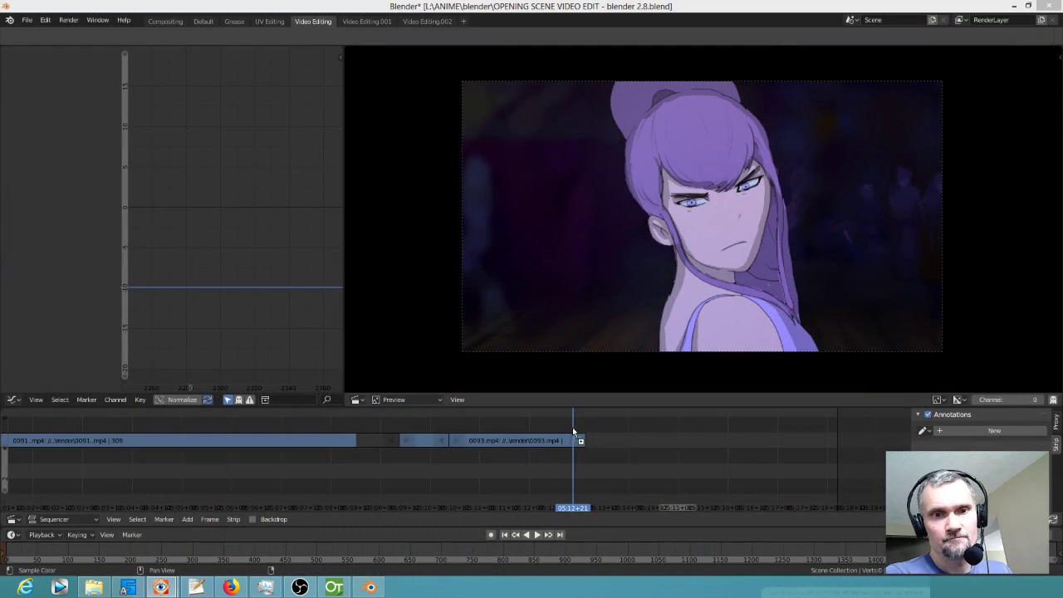
pyautogui.moveTo(572, 420); pyautogui.dragTo(575, 427)
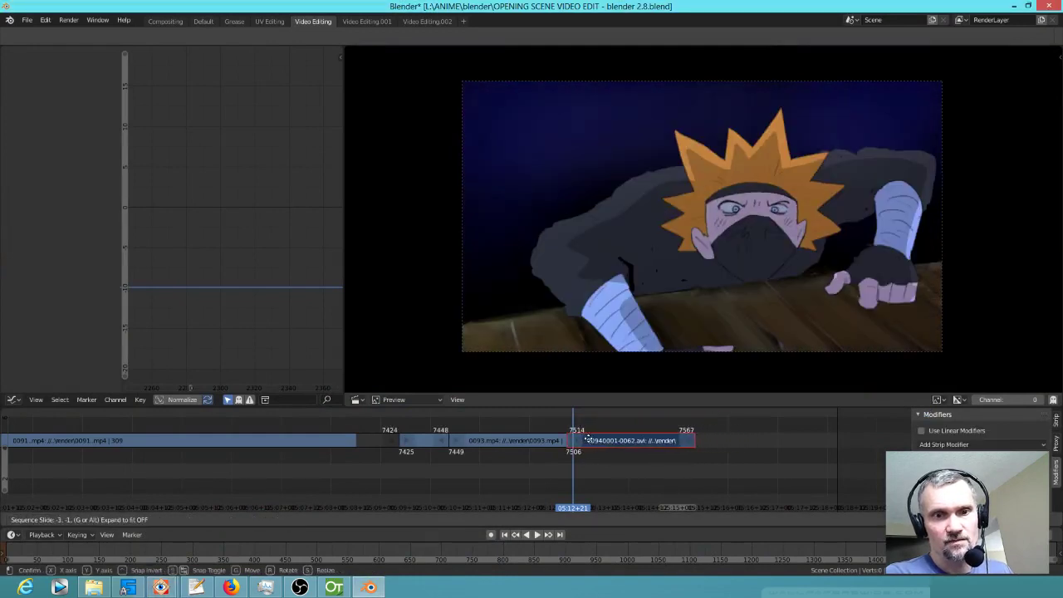
pyautogui.click(554, 463)
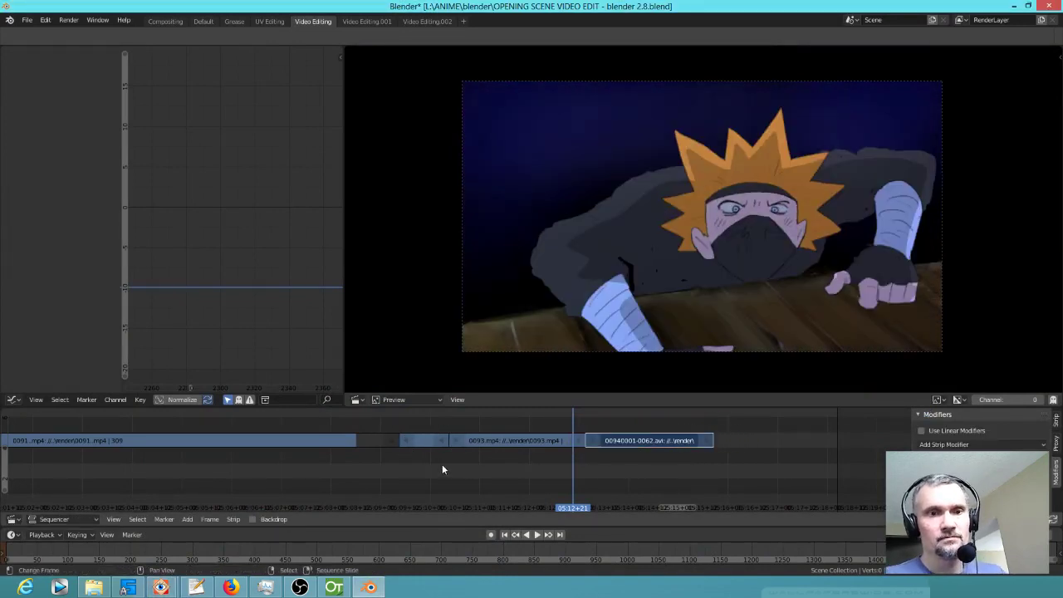
# Play the edit from just before the 0093 strip into the new 0094 clip to review the cut.
pyautogui.click(405, 485)
pyautogui.scroll(2, 698, 317)
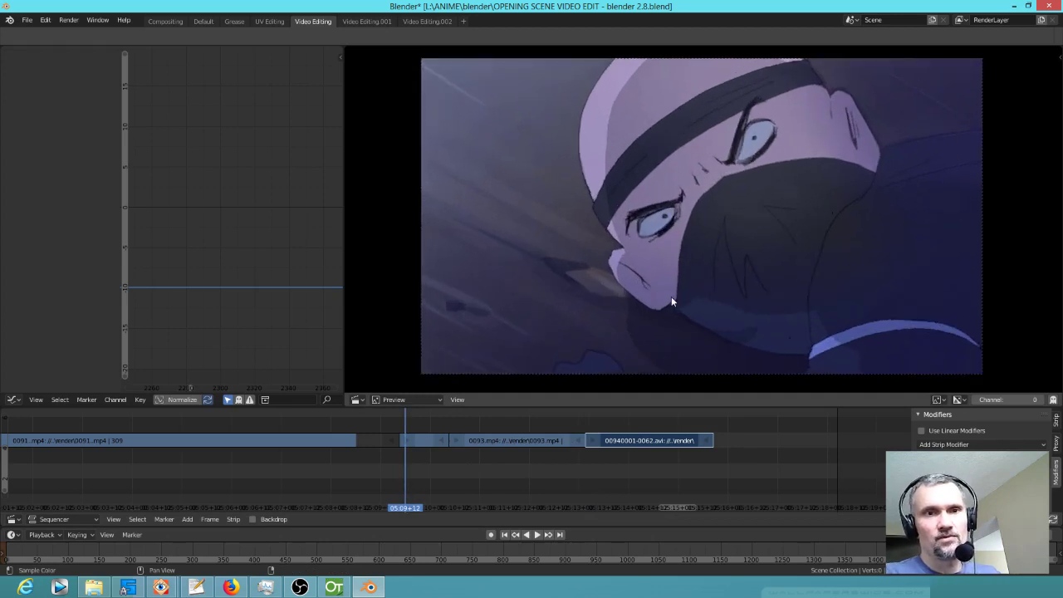
pyautogui.press('space')
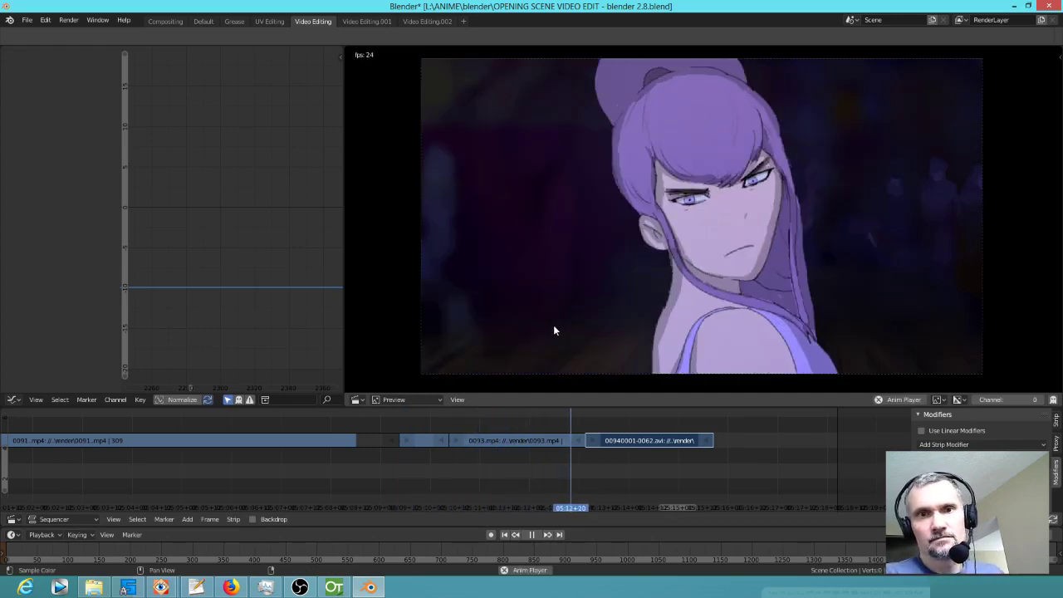
pyautogui.press('space')
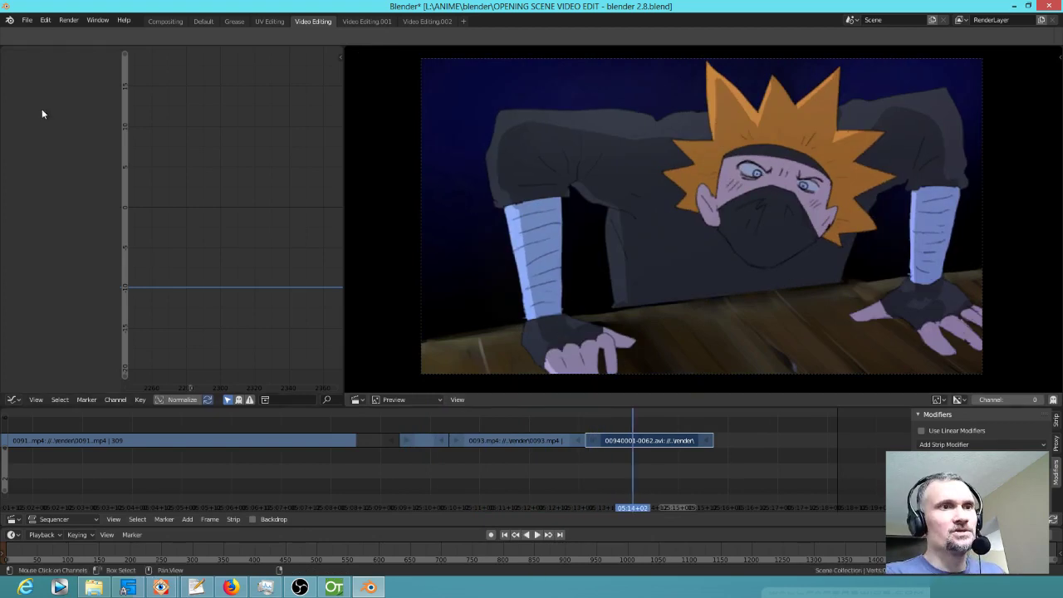
# Save the video edit and reopen "OPENING SCENE VIDEO EDIT - blender 2.8.blend" from the recent files.
pyautogui.click(31, 22)
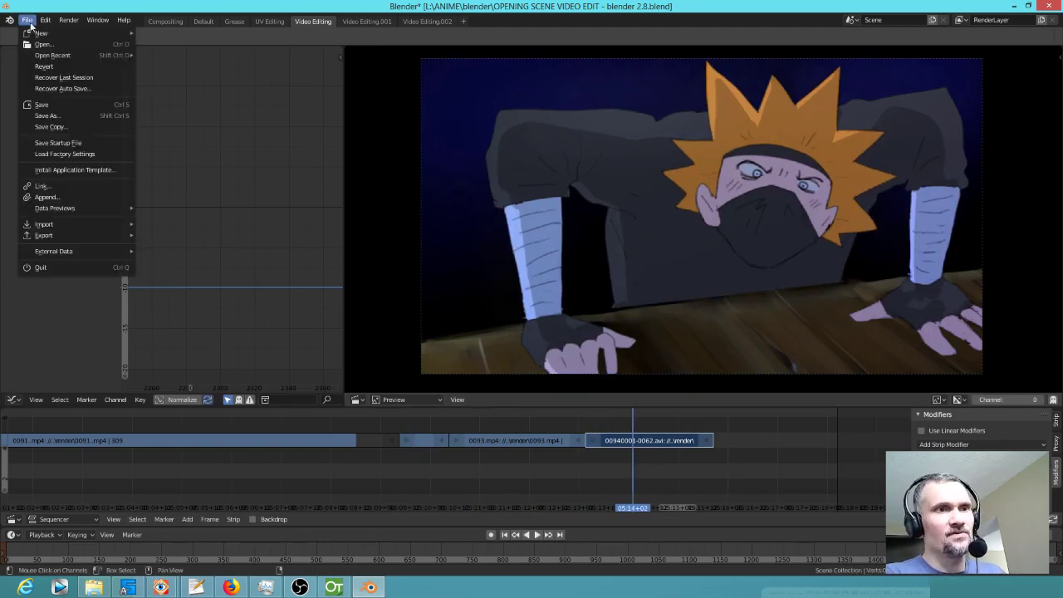
pyautogui.click(44, 105)
pyautogui.click(28, 20)
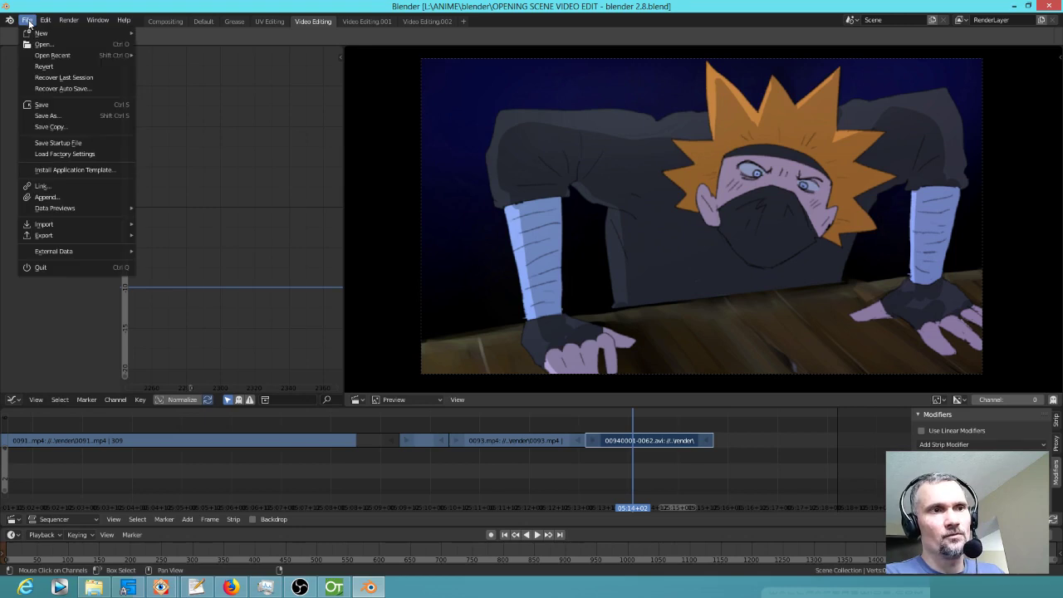
pyautogui.moveTo(49, 56)
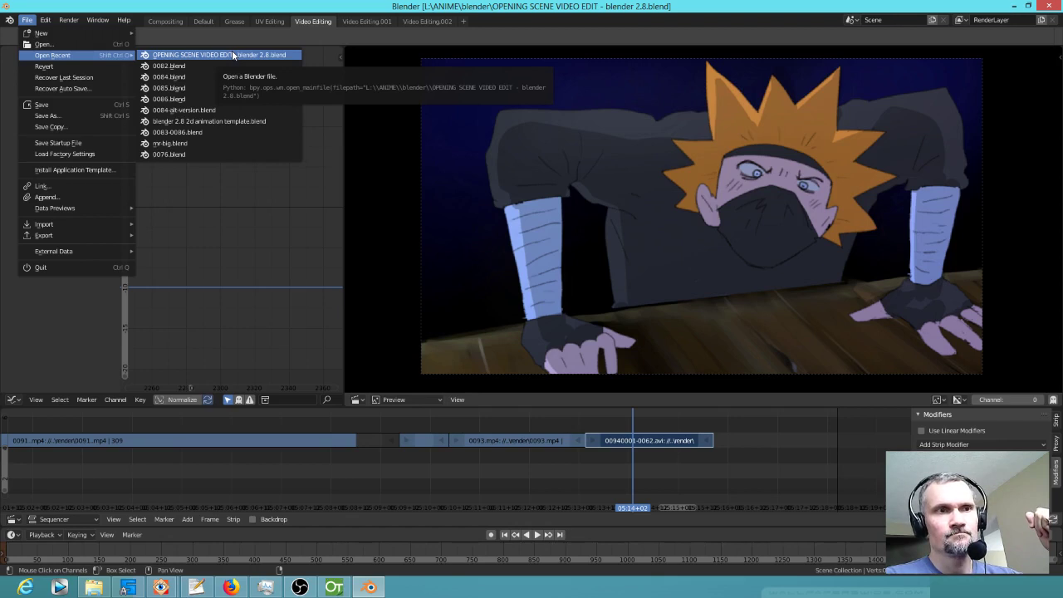
pyautogui.click(232, 55)
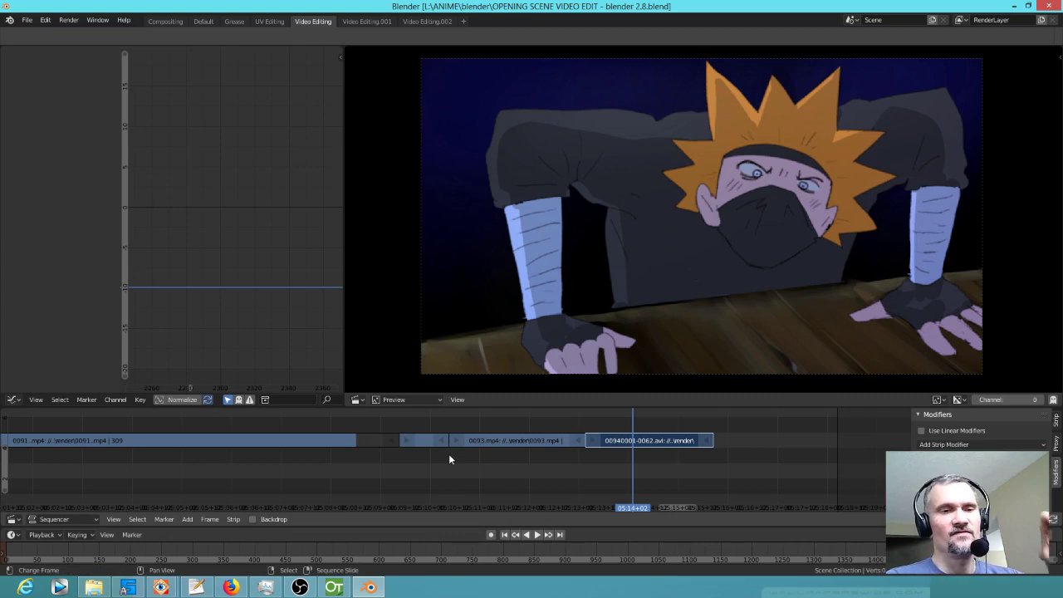
# Scrub through the cut from the 0093 strip into the 0094 clip, and save the project.
pyautogui.moveTo(449, 461); pyautogui.dragTo(585, 472)
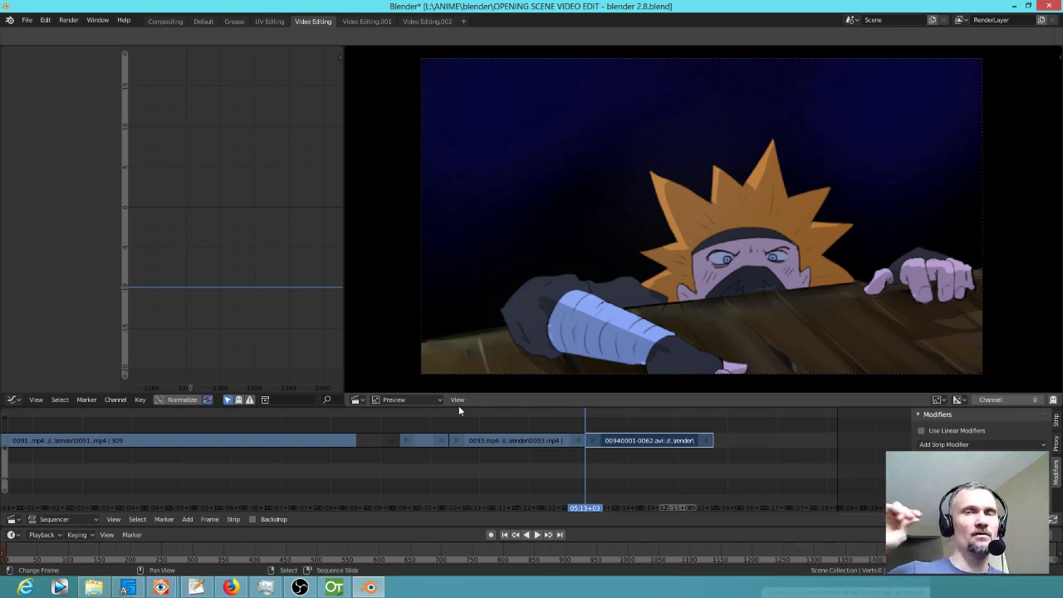
pyautogui.moveTo(495, 482); pyautogui.dragTo(604, 471)
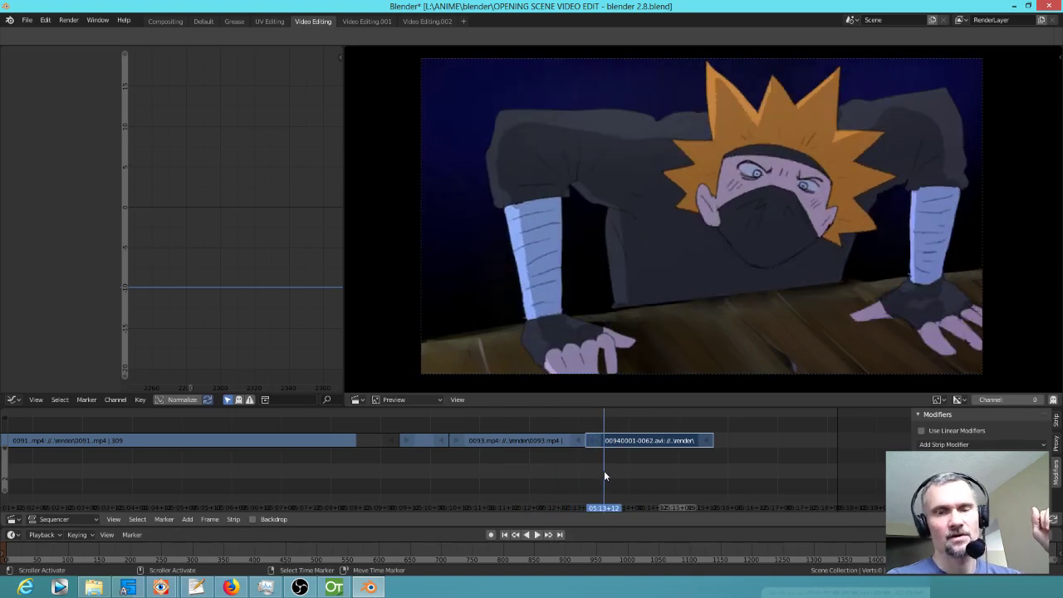
pyautogui.click(27, 19)
pyautogui.click(47, 105)
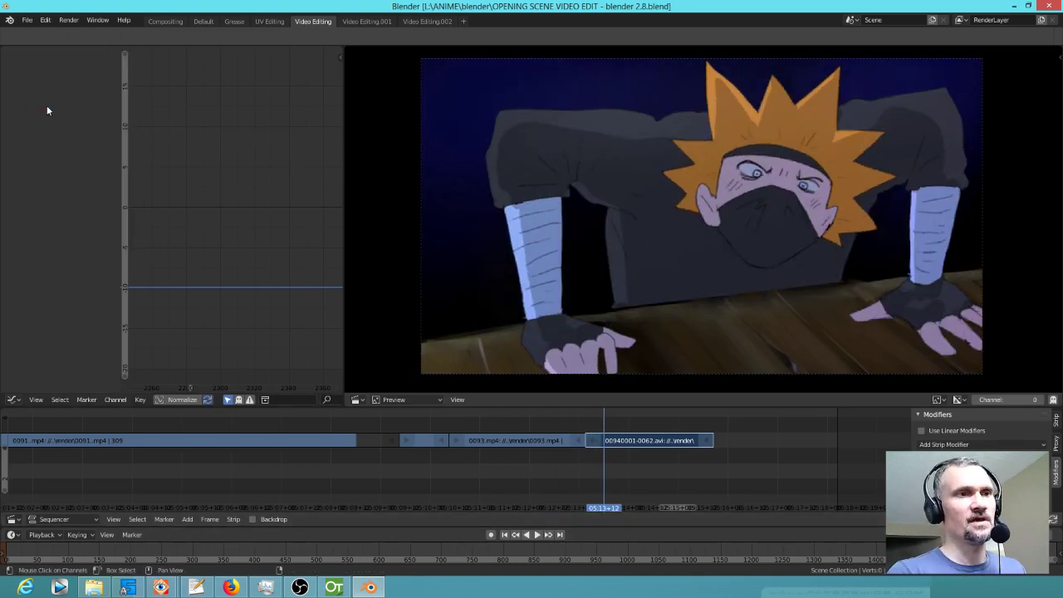
# Open the file 0094-279.blend from the blender folder in Blender 2.80.
pyautogui.click(27, 20)
pyautogui.click(42, 44)
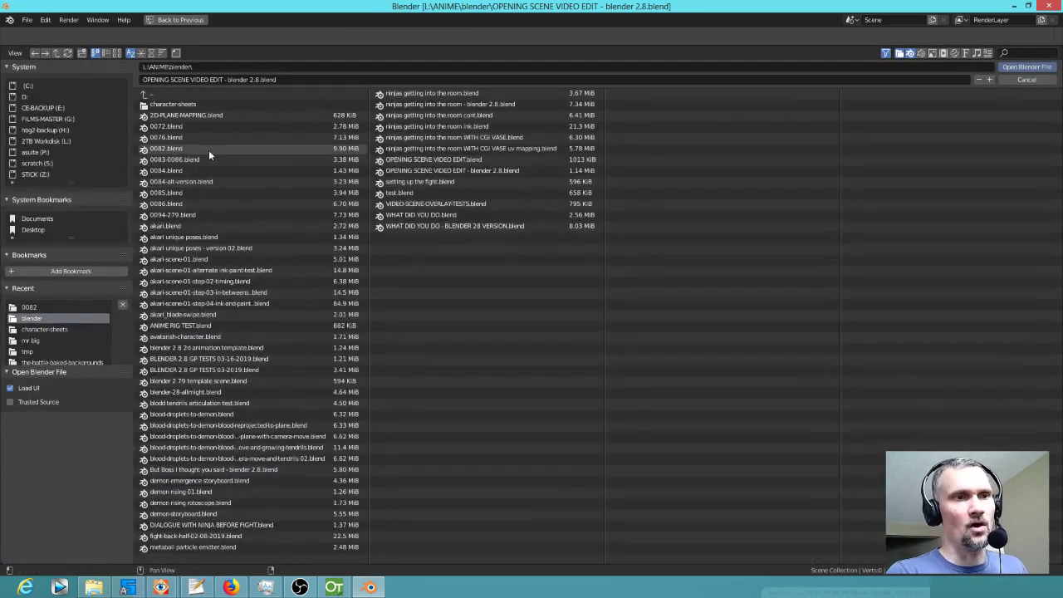
pyautogui.click(170, 213)
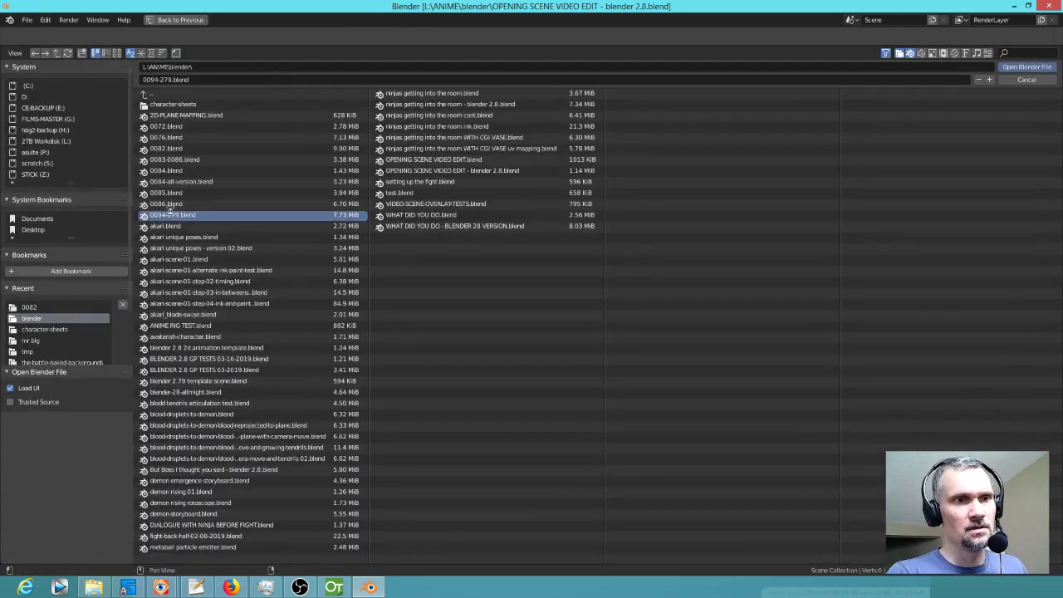
pyautogui.doubleClick(170, 213)
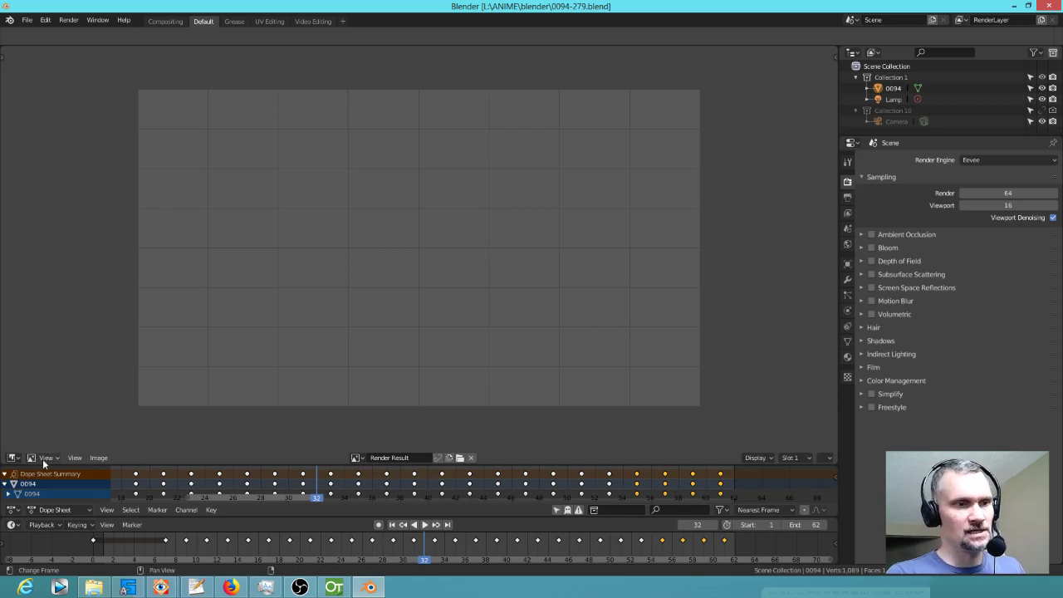
# Switch the render result area to the 3D viewport and advance the animation to frame 34.
pyautogui.hotkey('shift', 'F5')
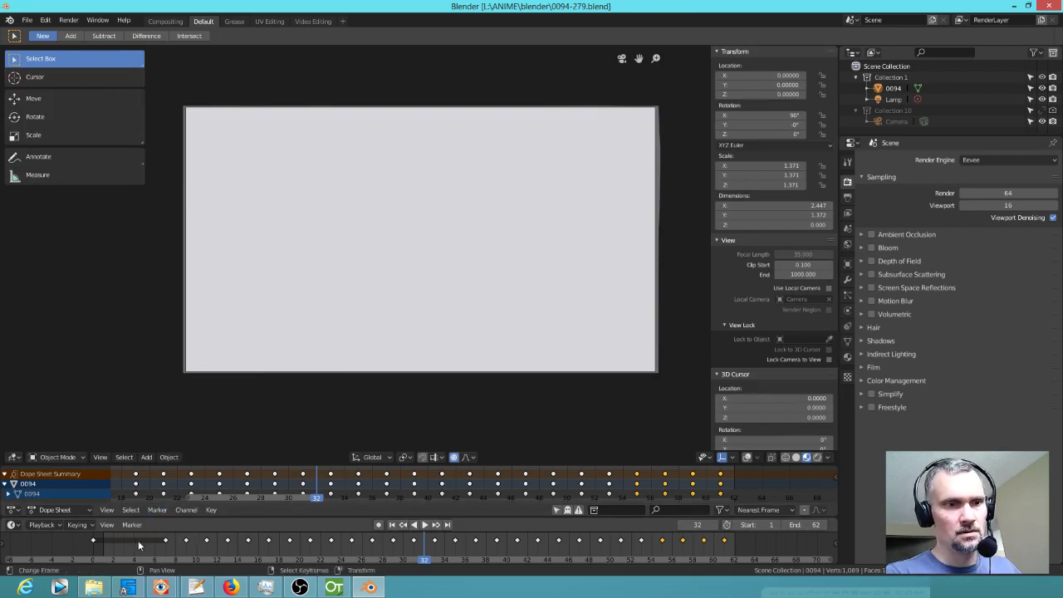
pyautogui.press('Right')
pyautogui.press('Right')
pyautogui.click(54, 457)
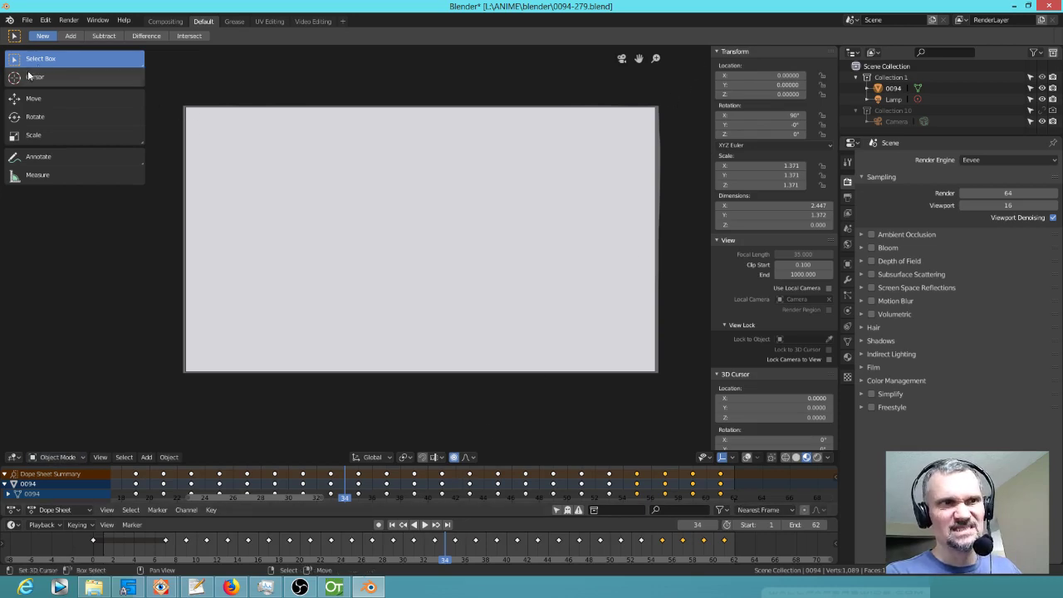
# Return to the recent project "OPENING SCENE VIDEO EDIT - blender 2.8.blend".
pyautogui.click(26, 19)
pyautogui.moveTo(51, 55)
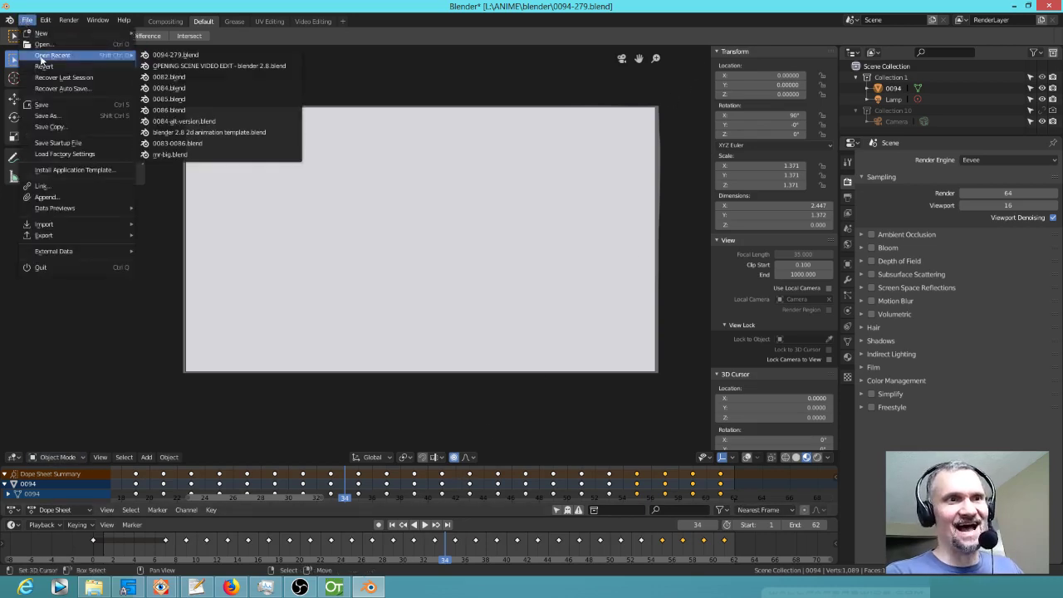
pyautogui.click(216, 67)
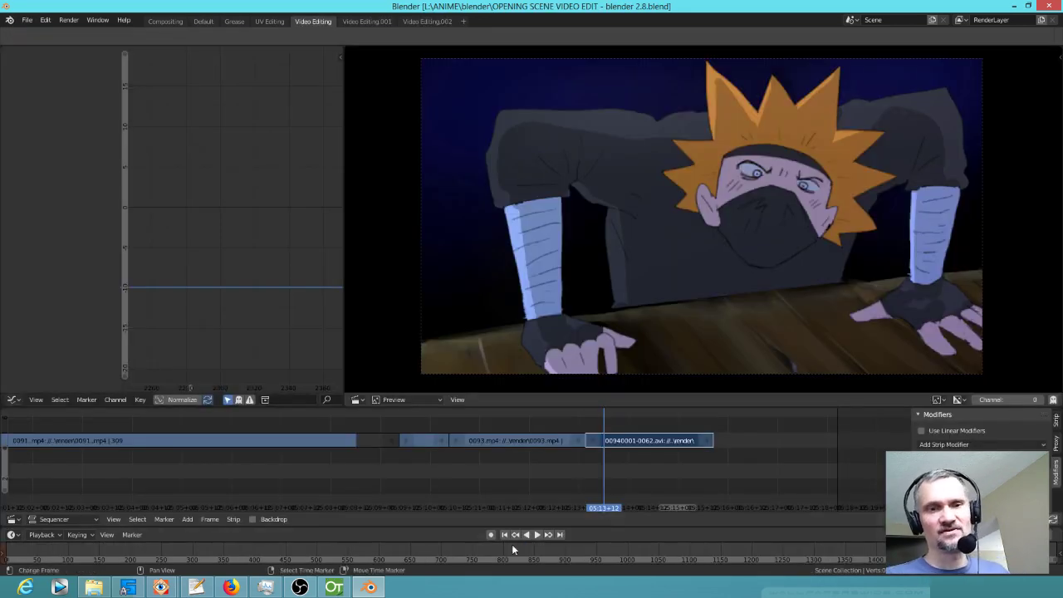
# Play the sequence repeatedly from before the 0093 strip through the 0094 clip to judge its timing.
pyautogui.click(505, 480)
pyautogui.moveTo(515, 480)
pyautogui.mouseDown()
pyautogui.moveTo(682, 484)
pyautogui.moveTo(567, 471)
pyautogui.moveTo(679, 488)
pyautogui.moveTo(596, 485)
pyautogui.moveTo(515, 466)
pyautogui.mouseUp()
pyautogui.scroll(-10, 432, 465)
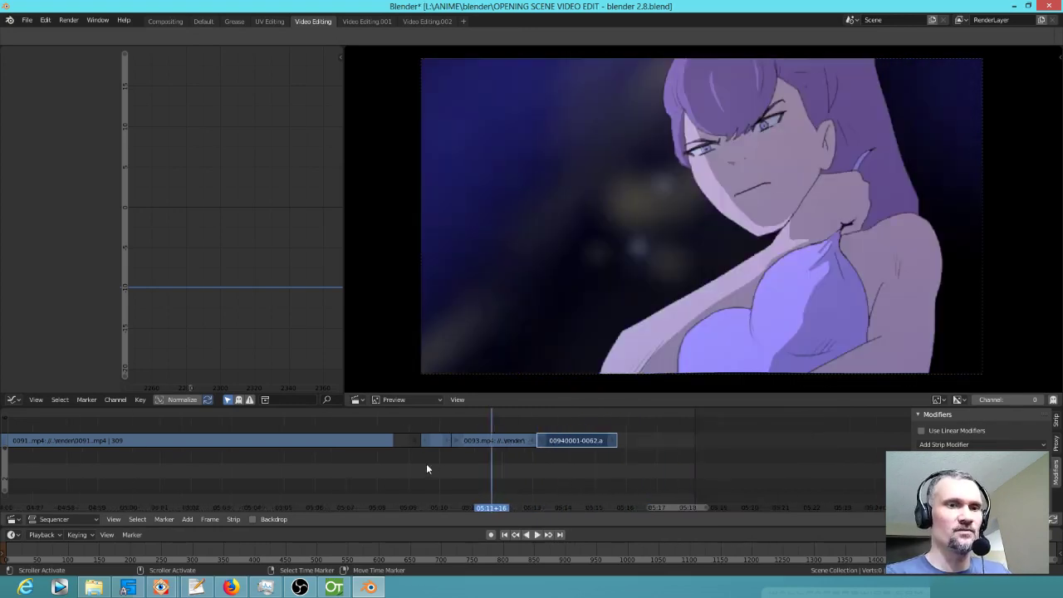
pyautogui.press('space')
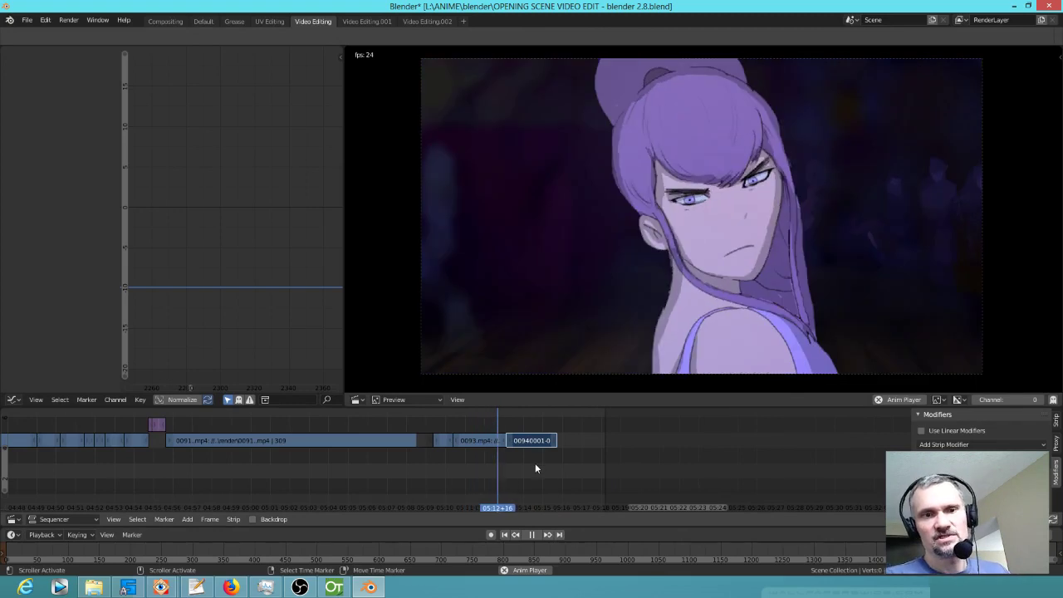
pyautogui.click(420, 467)
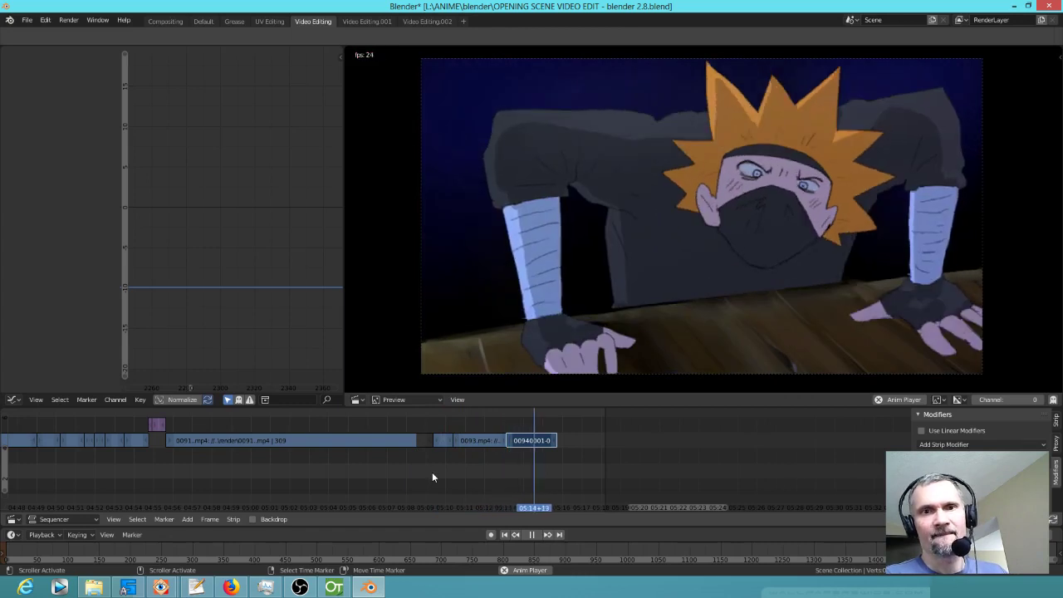
pyautogui.click(421, 487)
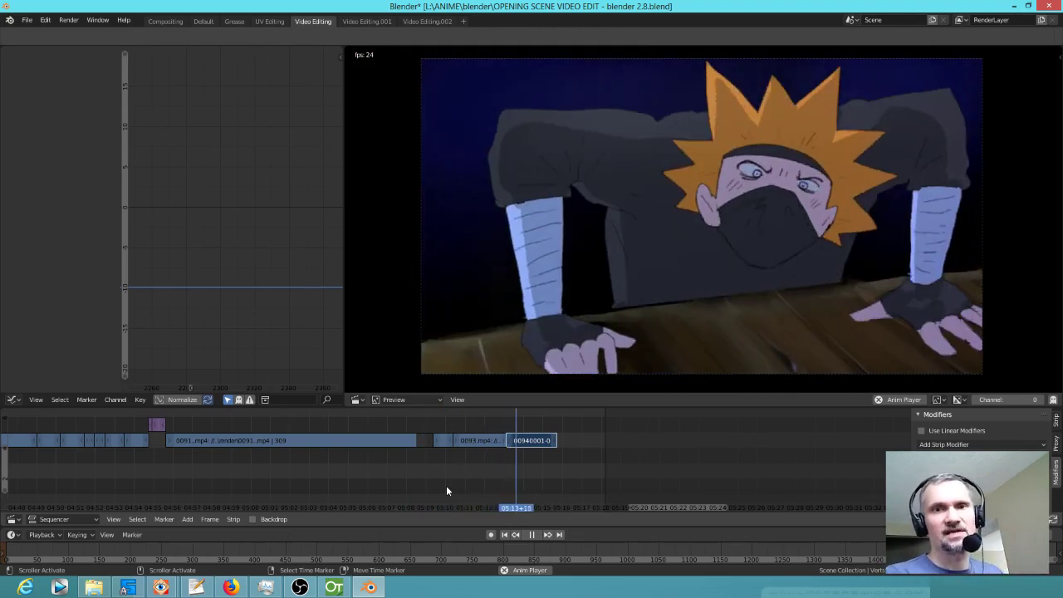
pyautogui.press('space')
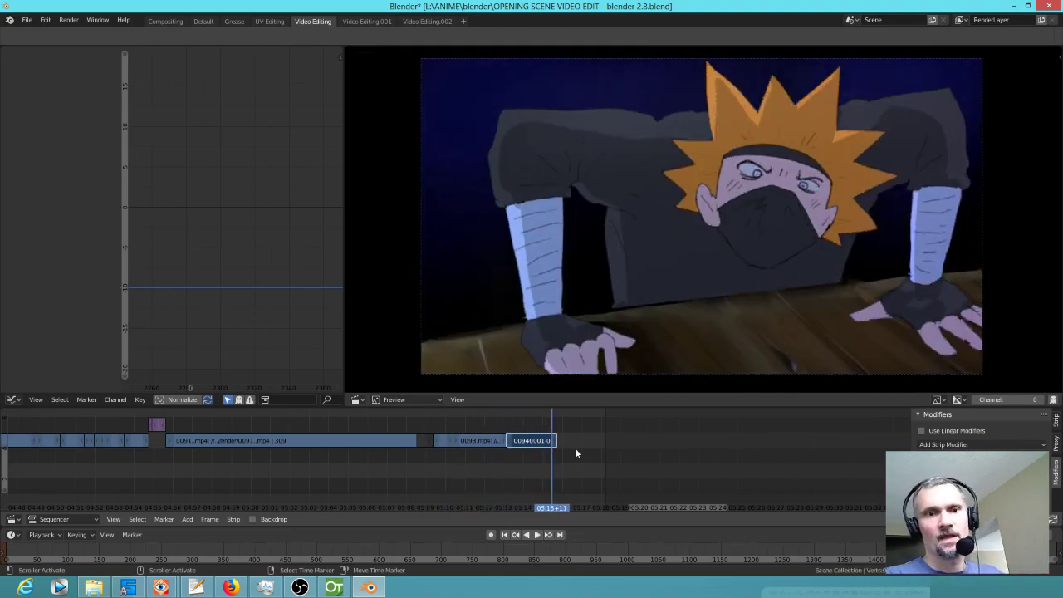
# Trim the end of the 0094 strip in two passes to frame 7549, previewing the playback between them.
pyautogui.scroll(7, 534, 465)
pyautogui.moveTo(556, 477); pyautogui.dragTo(472, 482, button='middle')
pyautogui.moveTo(468, 480); pyautogui.dragTo(515, 447)
pyautogui.click(425, 468)
pyautogui.press('space')
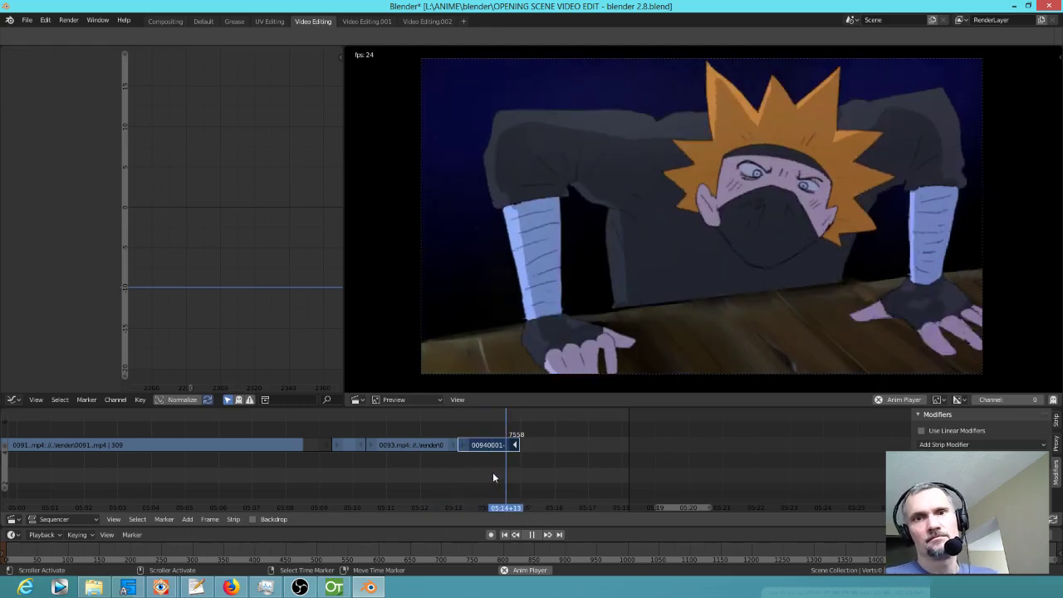
pyautogui.press('space')
pyautogui.moveTo(515, 446); pyautogui.dragTo(505, 446)
# Play the edit from the 0093 strip past the shortened end of the 0094 clip.
pyautogui.click(432, 480)
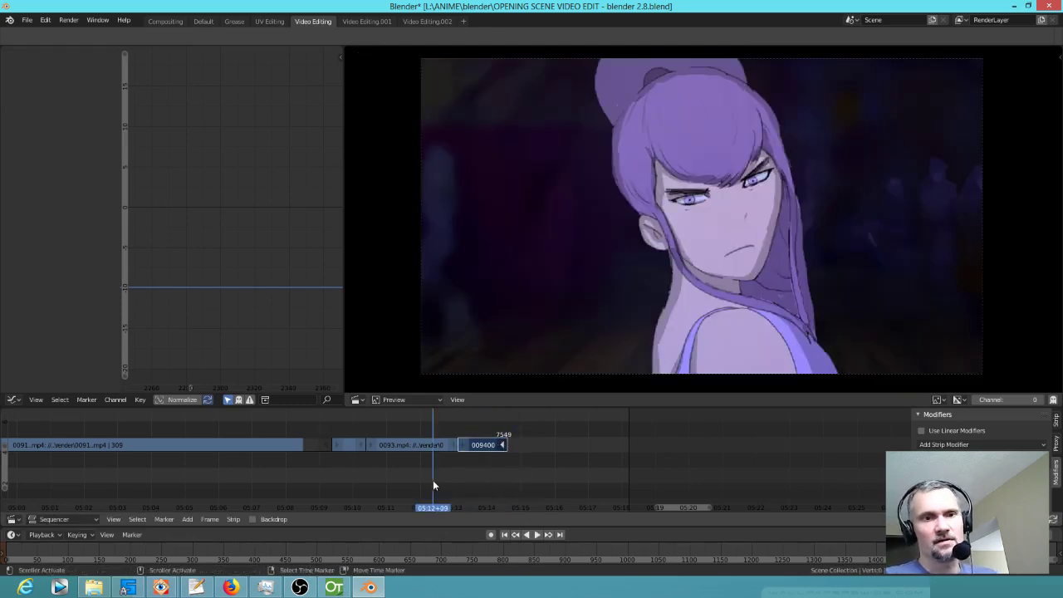
pyautogui.press('space')
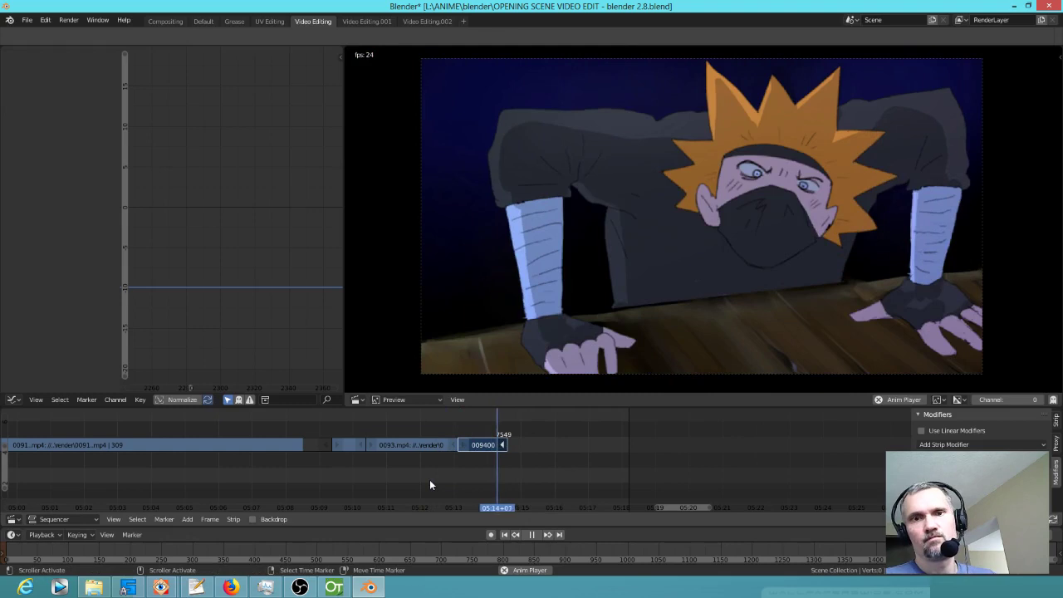
pyautogui.press('space')
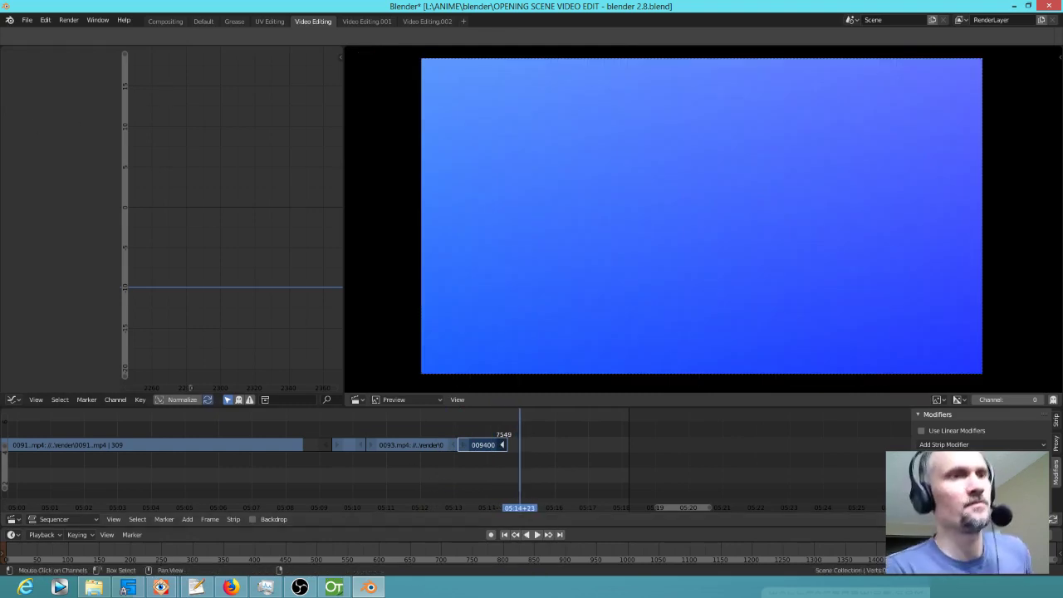
# Save the video edit project and close Blender 2.80.
pyautogui.click(28, 20)
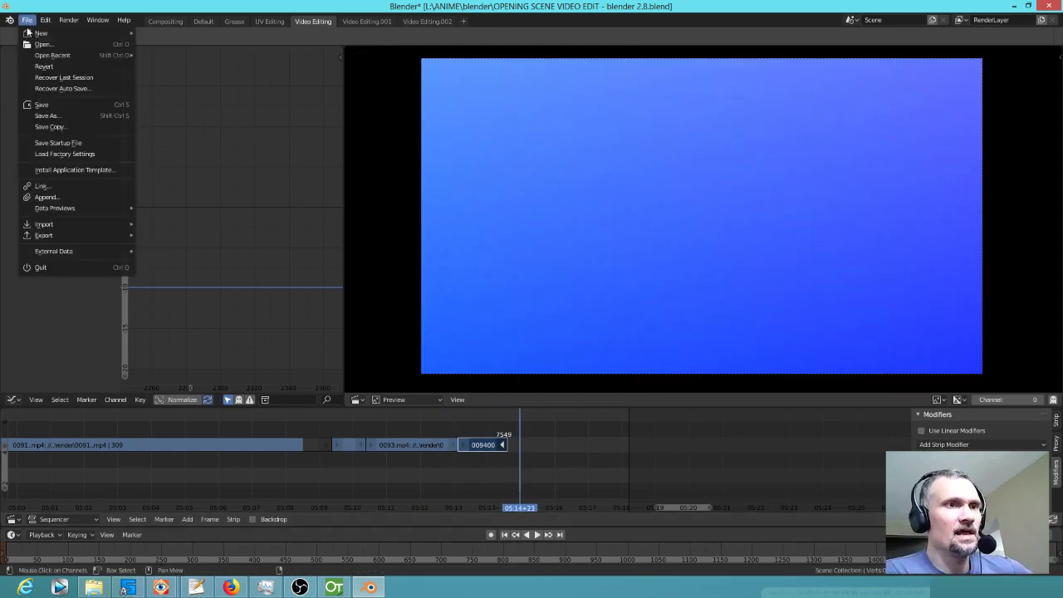
pyautogui.click(39, 109)
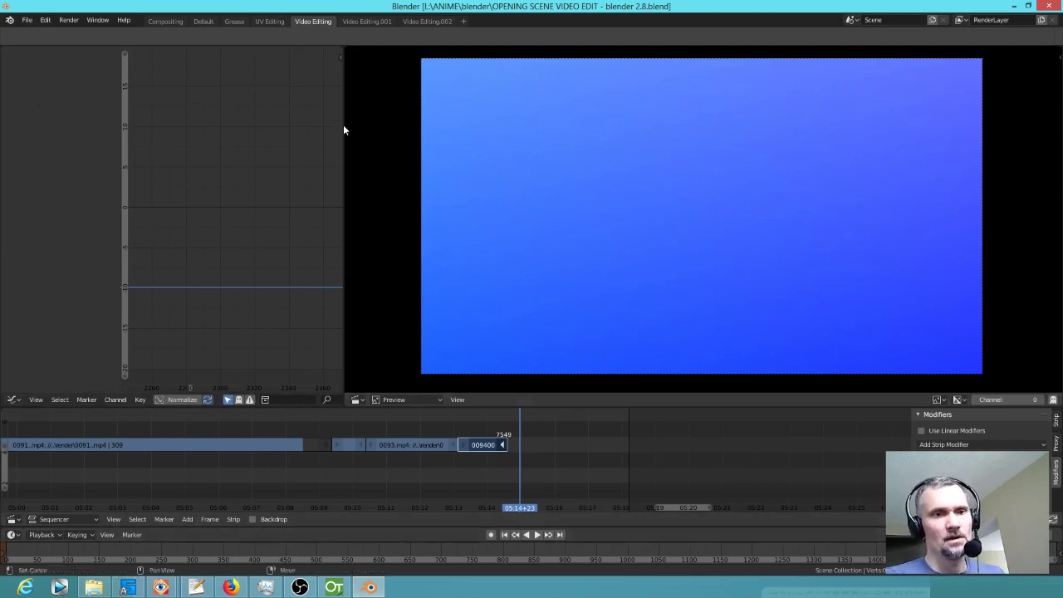
pyautogui.click(1049, 6)
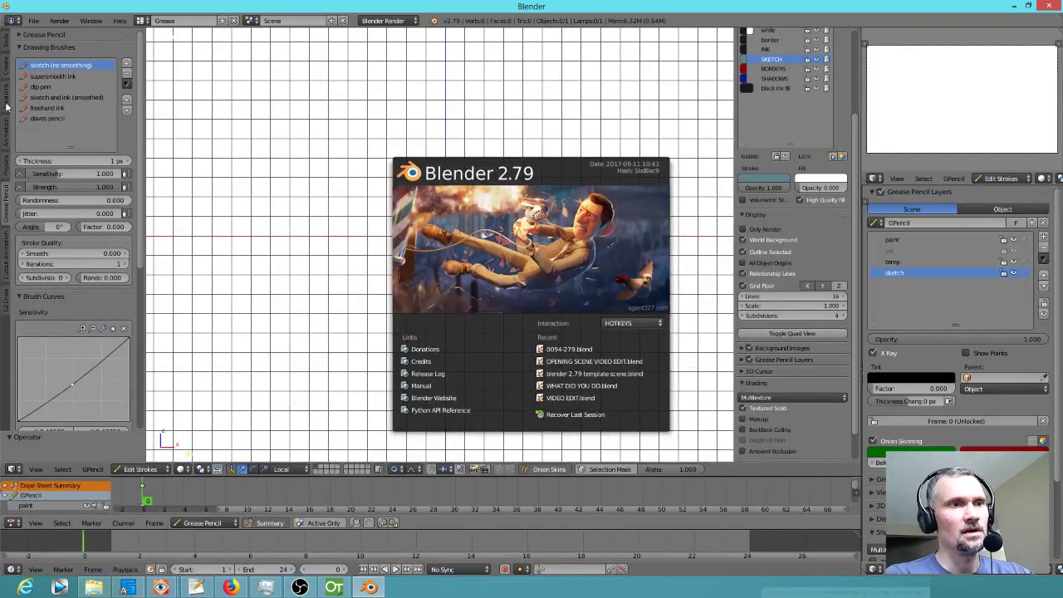
# Import 0048b.0054.png from L:\ANIME\render into the scene as an image plane.
pyautogui.click(5, 260)
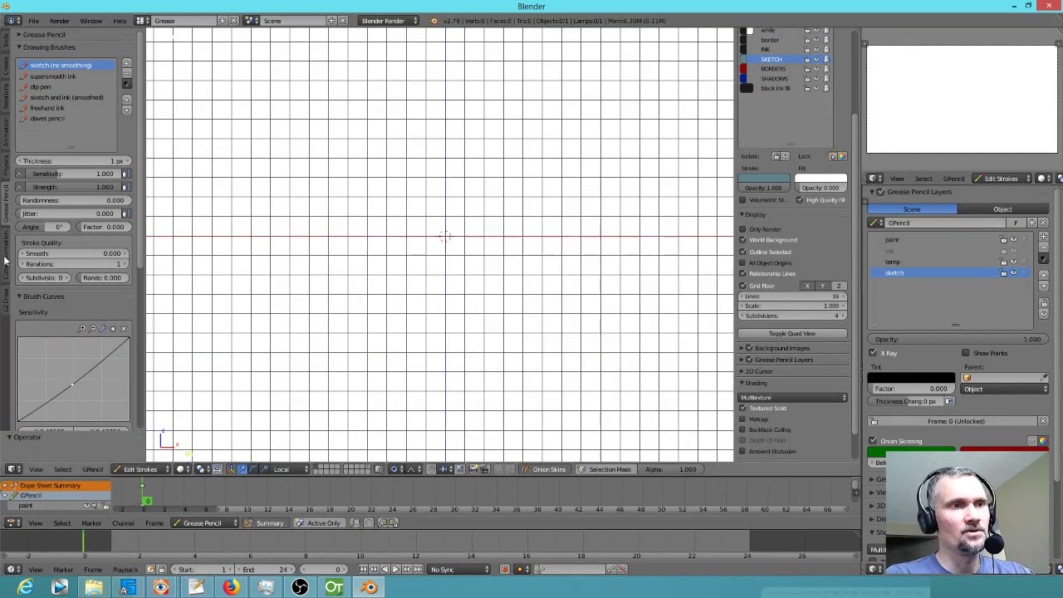
pyautogui.click(5, 172)
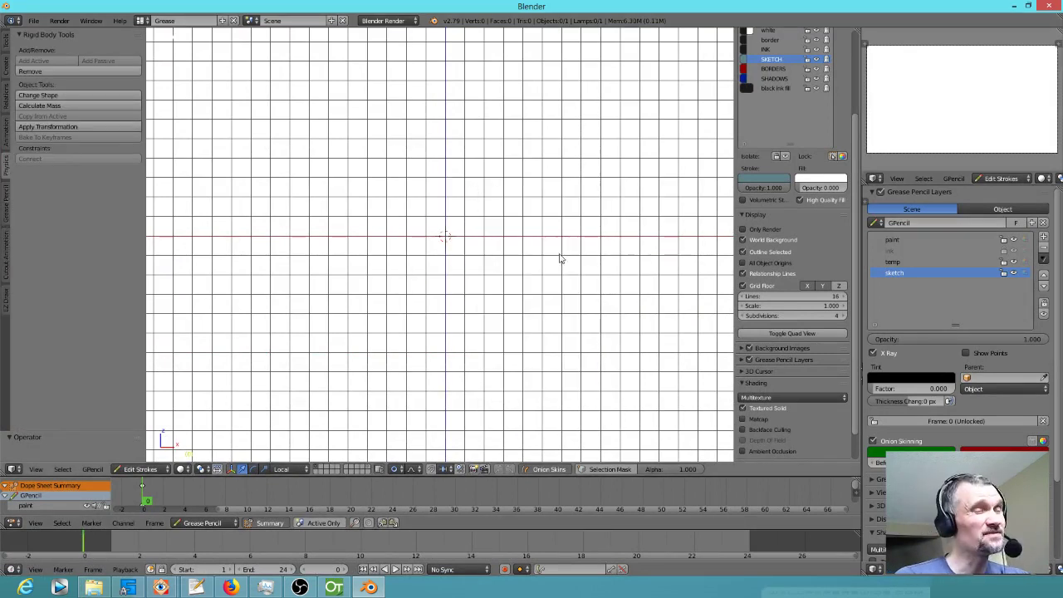
pyautogui.click(335, 160)
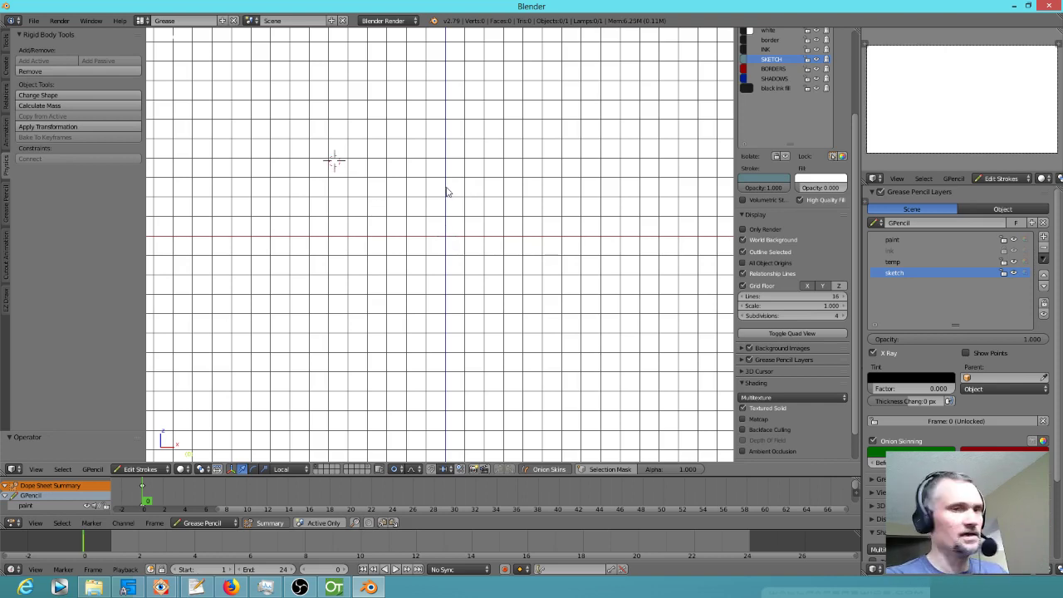
pyautogui.hotkey('shift', 'a')
pyautogui.moveTo(444, 190)
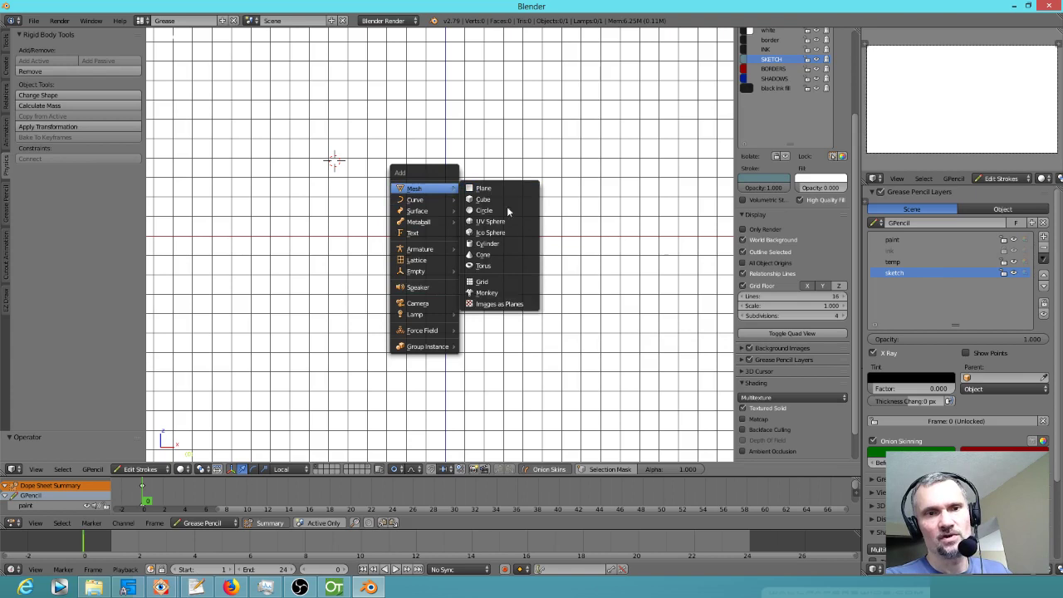
pyautogui.click(500, 304)
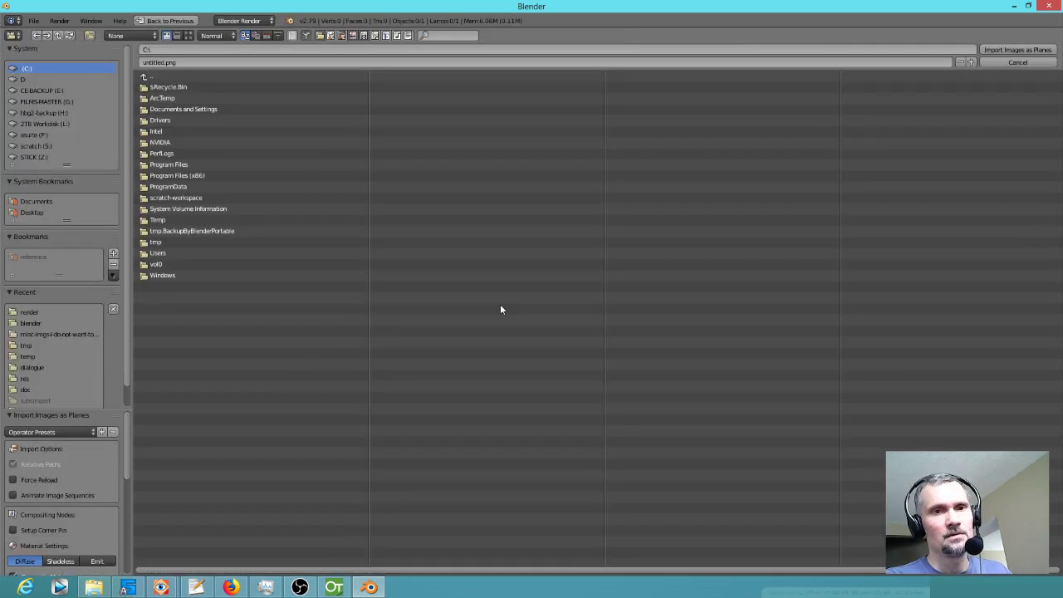
pyautogui.click(47, 123)
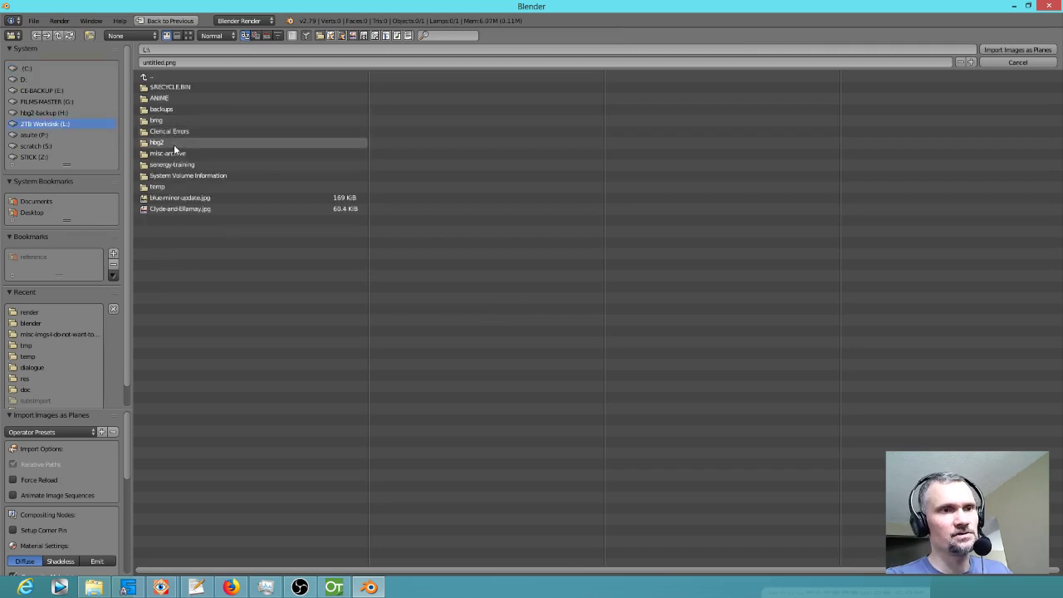
pyautogui.click(189, 97)
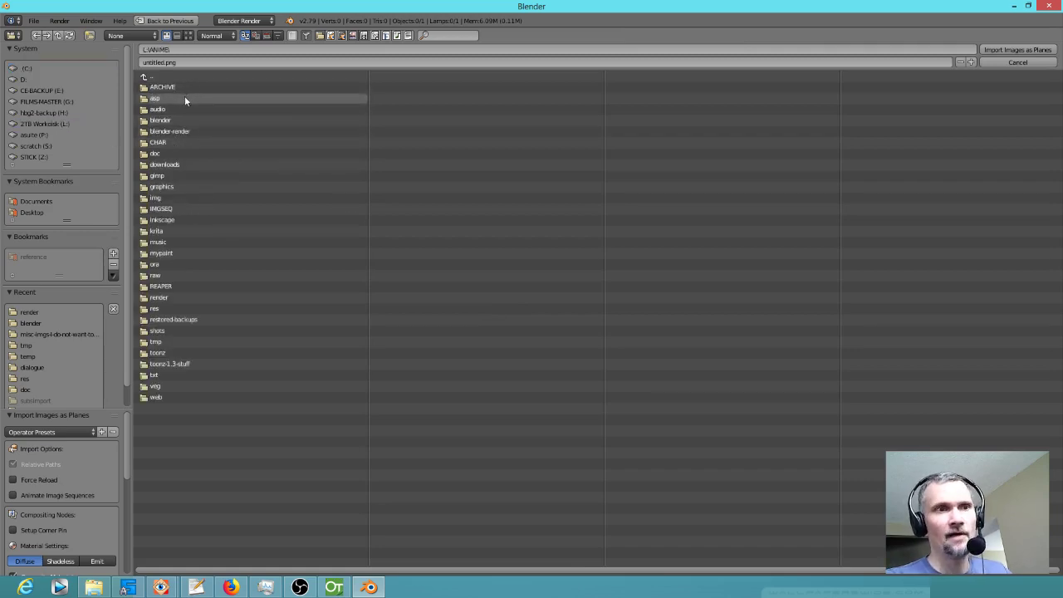
pyautogui.click(173, 297)
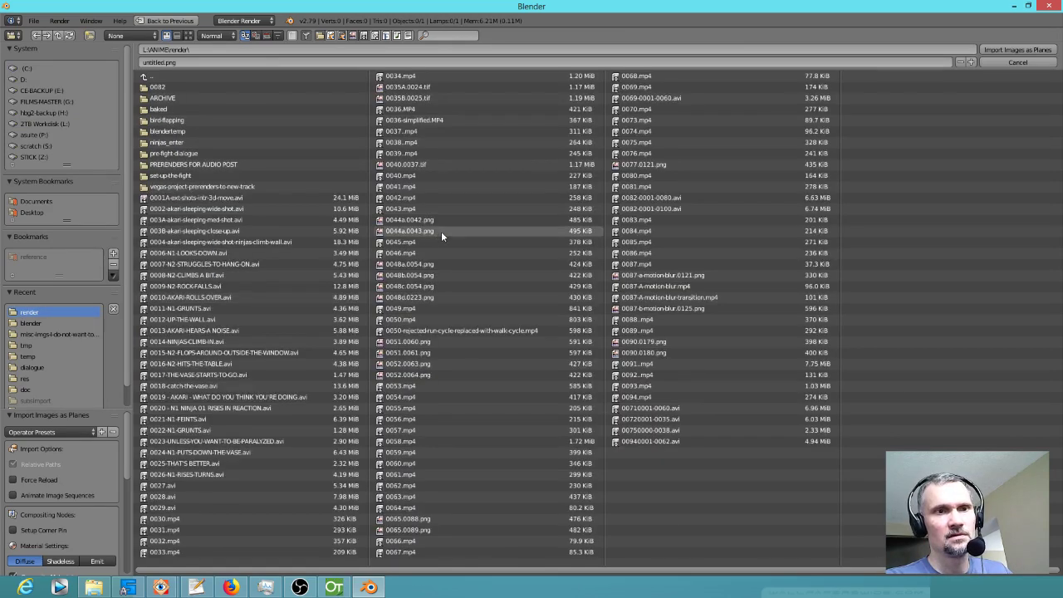
pyautogui.doubleClick(429, 277)
pyautogui.keyDown('shift'); pyautogui.moveTo(526, 195); pyautogui.dragTo(615, 252, button='middle'); pyautogui.keyUp('shift')
# Subdivide the image plane's mesh repeatedly into a 16 by 16 grid of faces.
pyautogui.press('Tab')
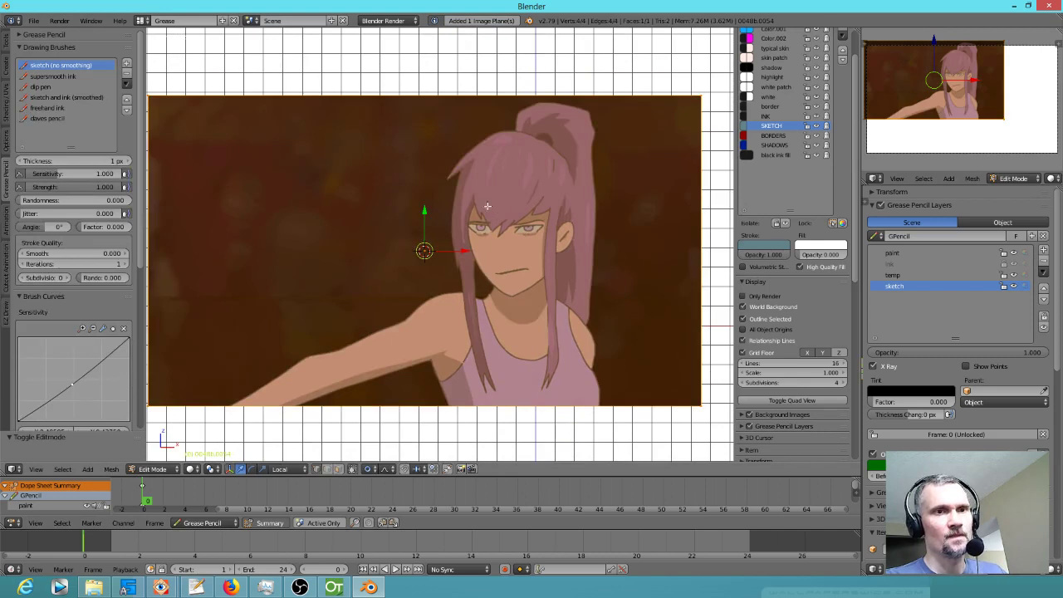
pyautogui.press('w')
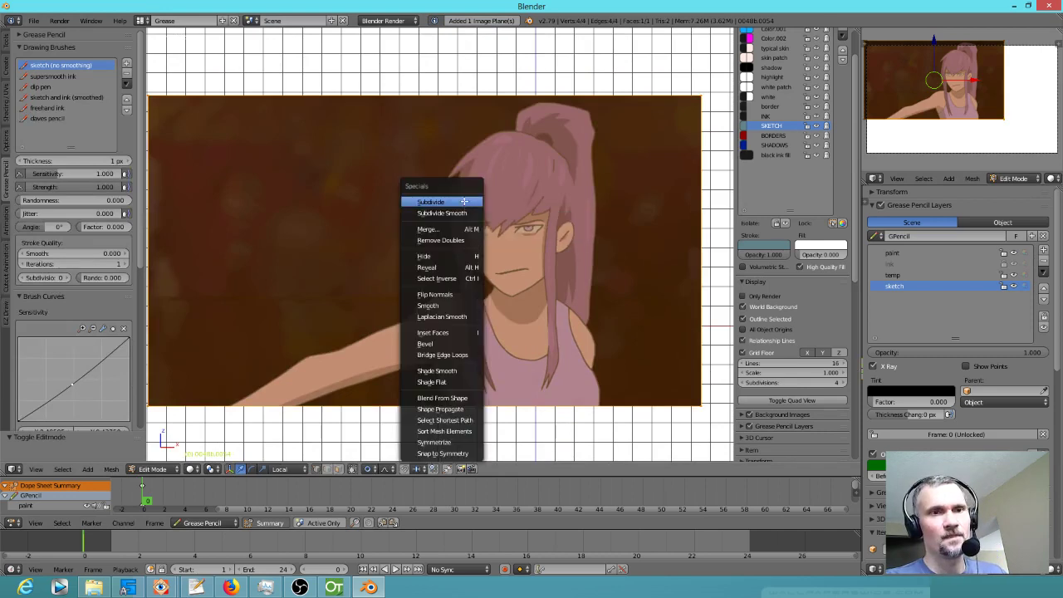
pyautogui.click(463, 200)
pyautogui.press('w')
pyautogui.click(463, 201)
pyautogui.press('w')
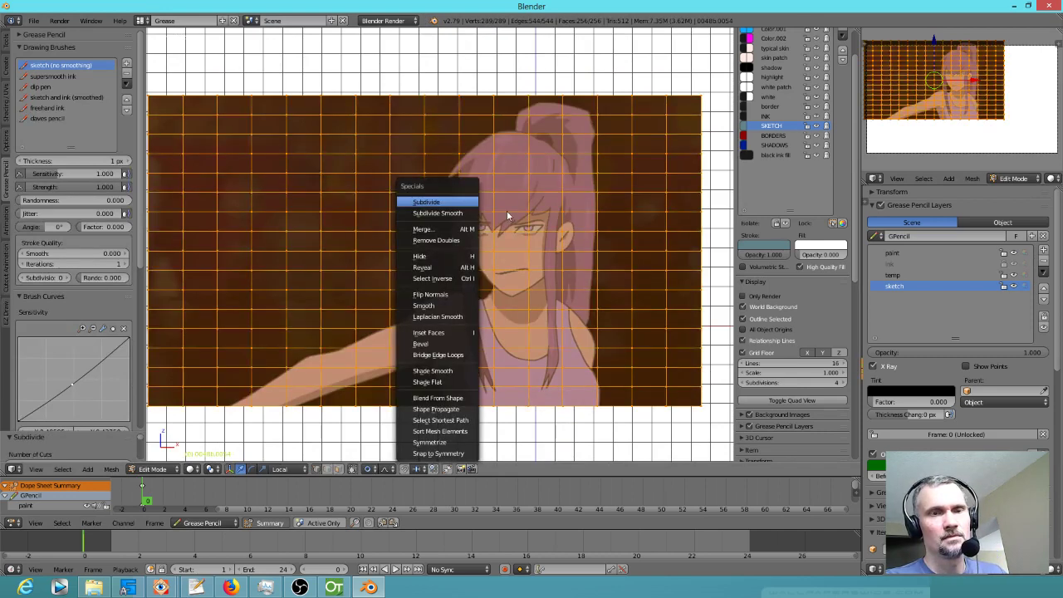
pyautogui.press('Tab')
pyautogui.press('Tab')
# Try to move the vertex beside the girl's ear with smooth proportional editing, enlarging the influence size to 0.51.
pyautogui.rightClick(568, 253)
pyautogui.press('g')
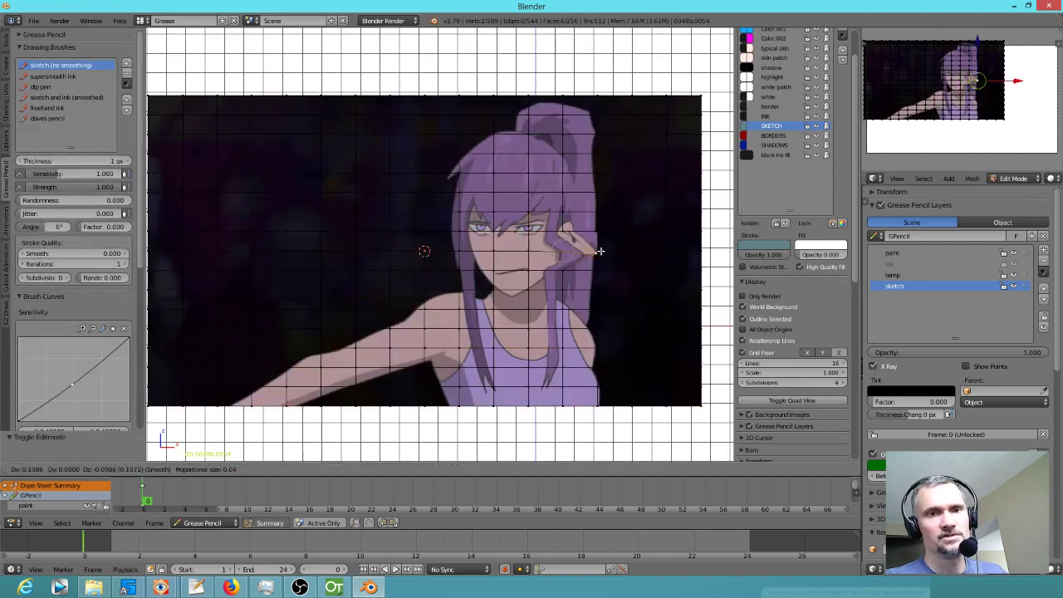
pyautogui.scroll(-20, 572, 254)
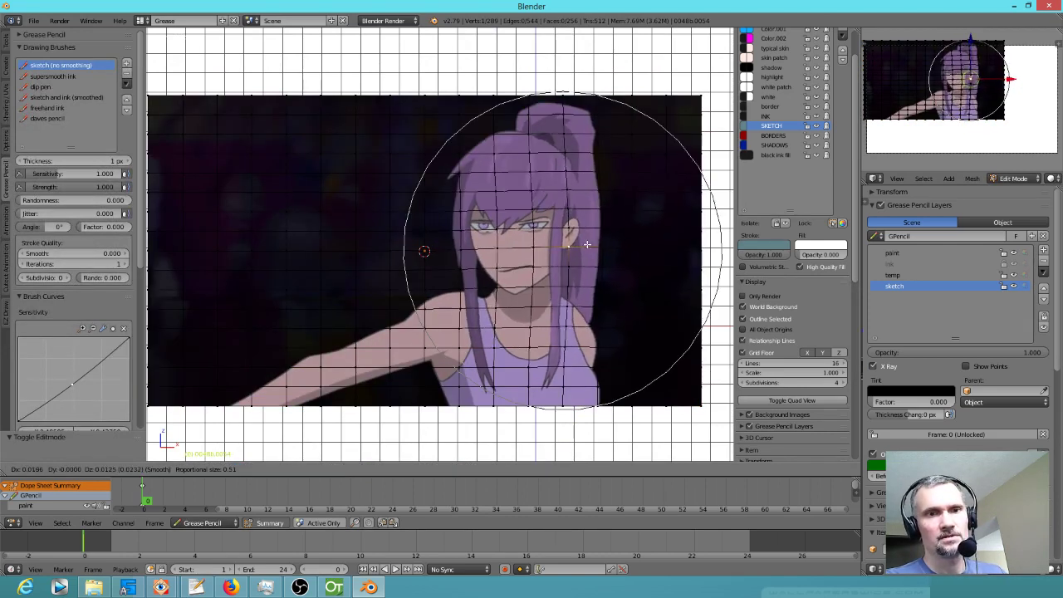
pyautogui.rightClick(583, 238)
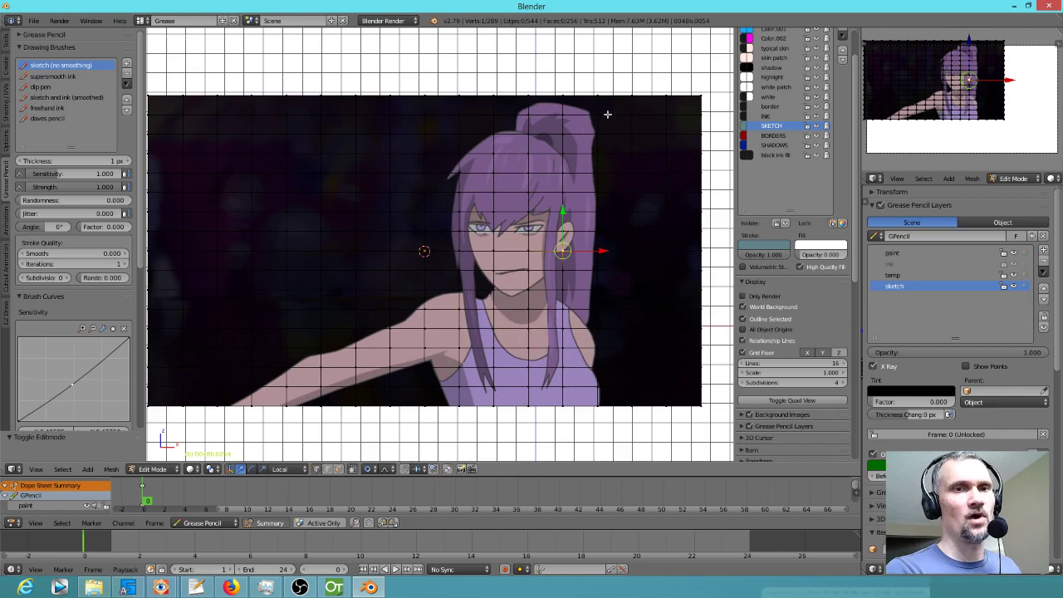
# Lasso-select the girl's head vertices and try rotating them about a 3D cursor placed at the neck, and about the selection's own centre.
pyautogui.moveTo(606, 114)
pyautogui.keyDown('ctrl'); pyautogui.mouseDown()
pyautogui.moveTo(562, 97)
pyautogui.moveTo(457, 137)
pyautogui.moveTo(433, 193)
pyautogui.moveTo(439, 249)
pyautogui.moveTo(461, 282)
pyautogui.moveTo(527, 307)
pyautogui.moveTo(560, 289)
pyautogui.moveTo(622, 190)
pyautogui.moveTo(600, 129)
pyautogui.mouseUp(); pyautogui.keyUp('ctrl')
pyautogui.click(523, 314)
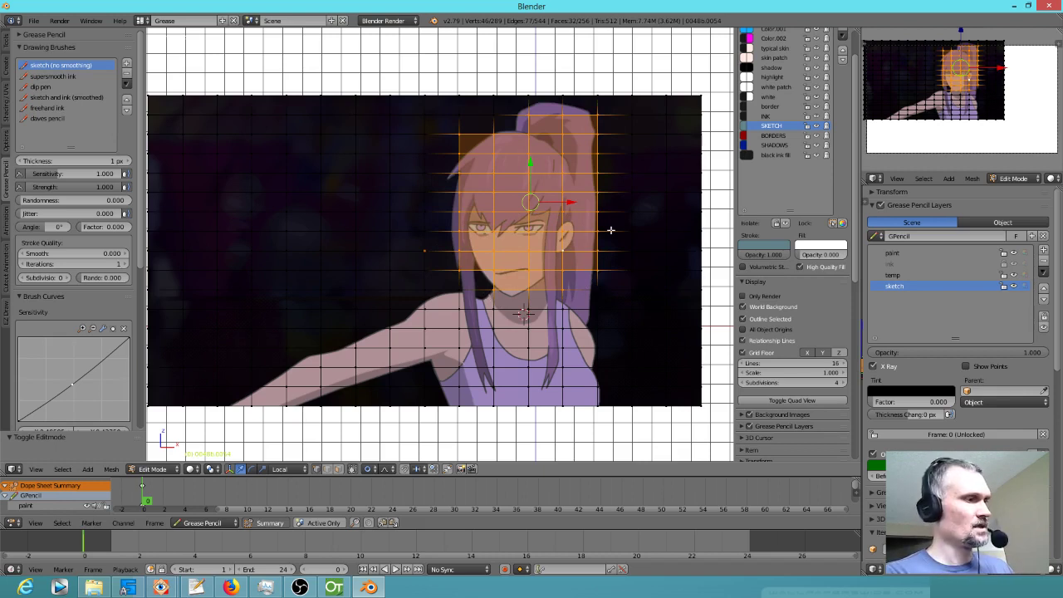
pyautogui.press('.')
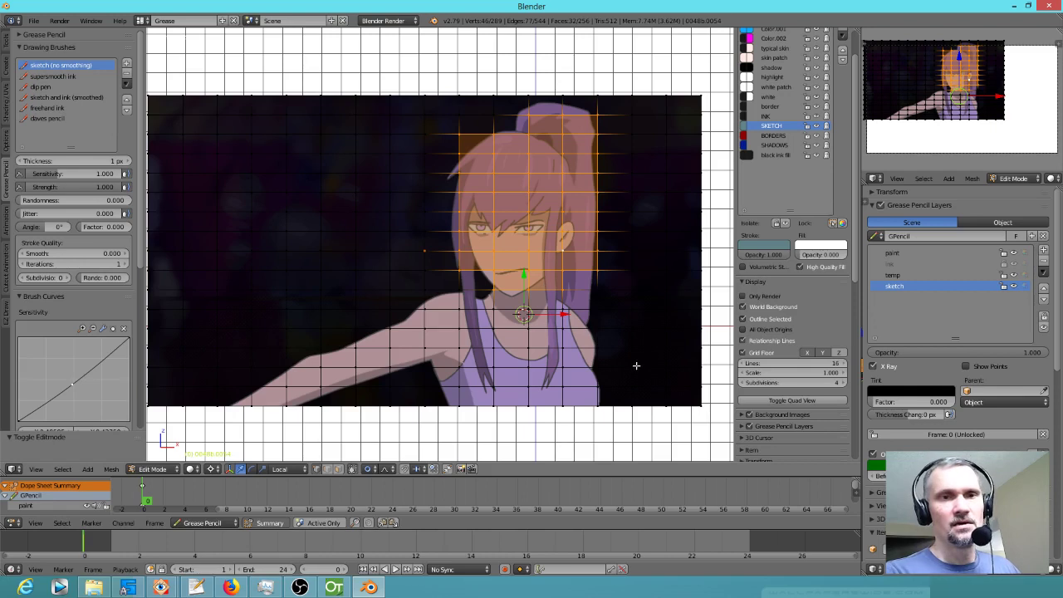
pyautogui.press('r')
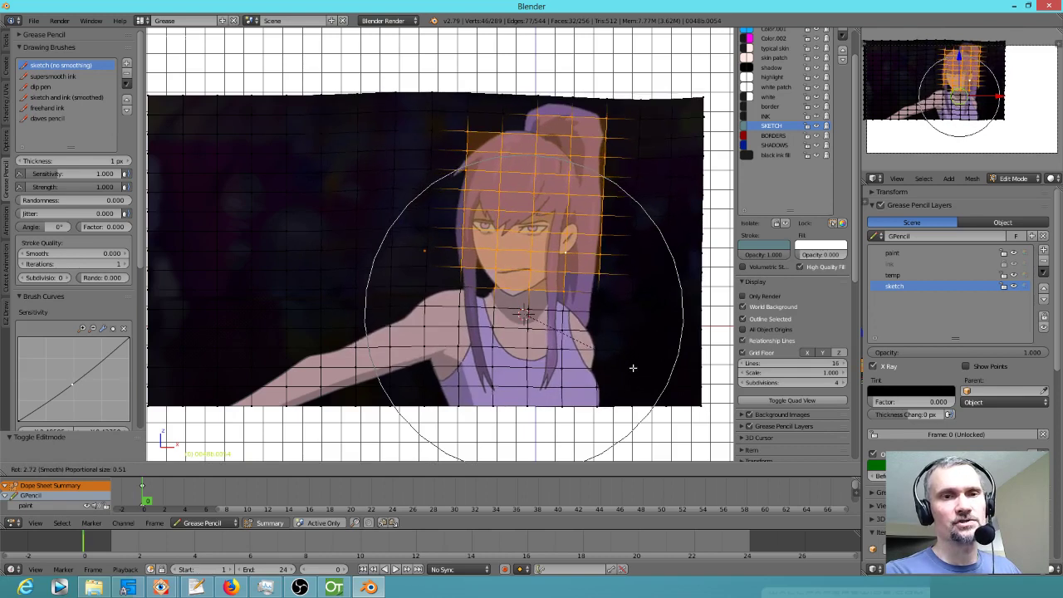
pyautogui.press('Escape')
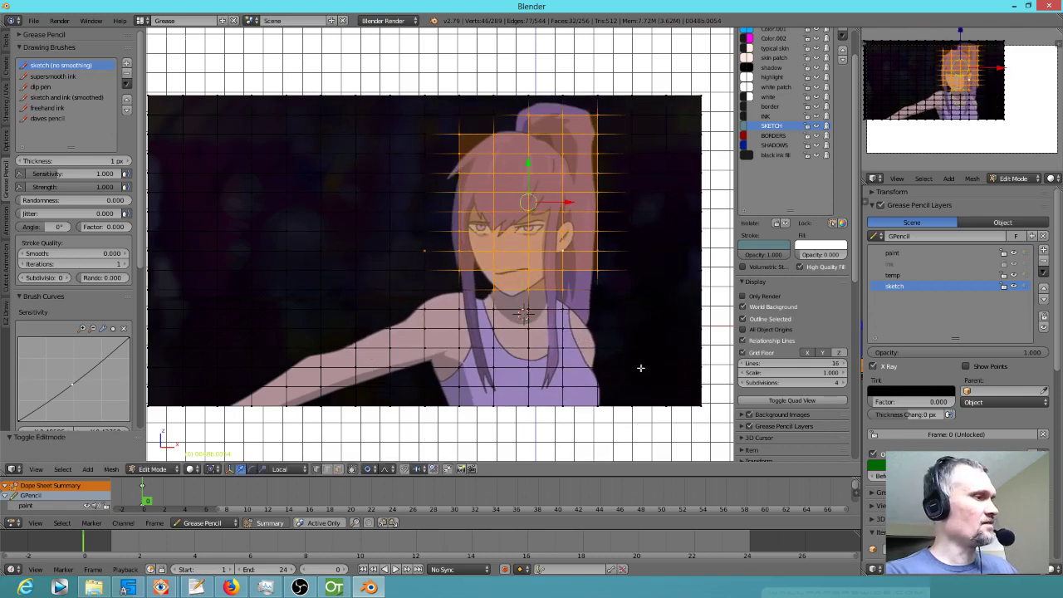
pyautogui.press('r')
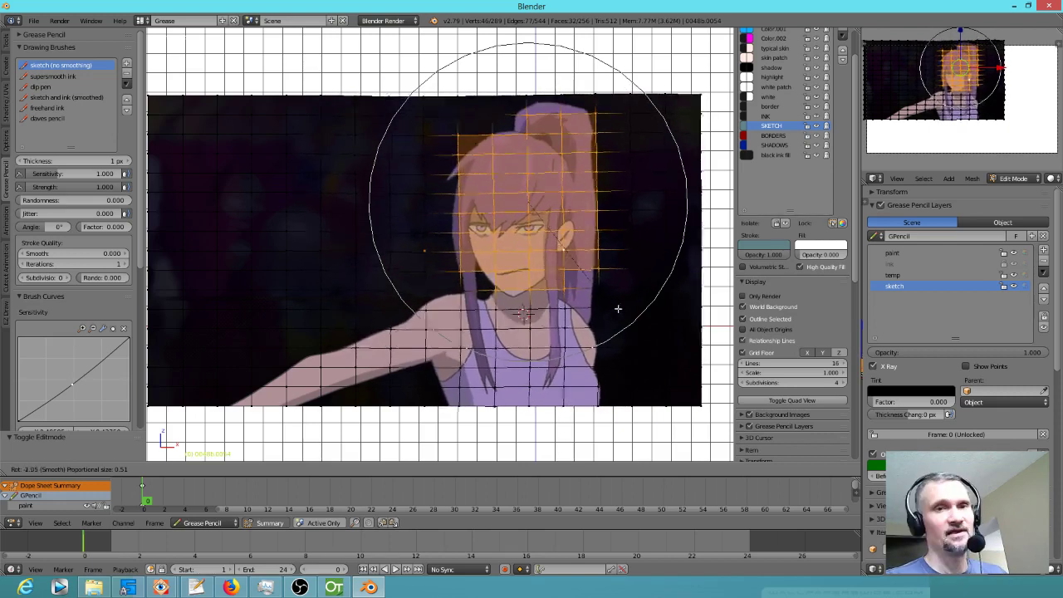
pyautogui.press('Escape')
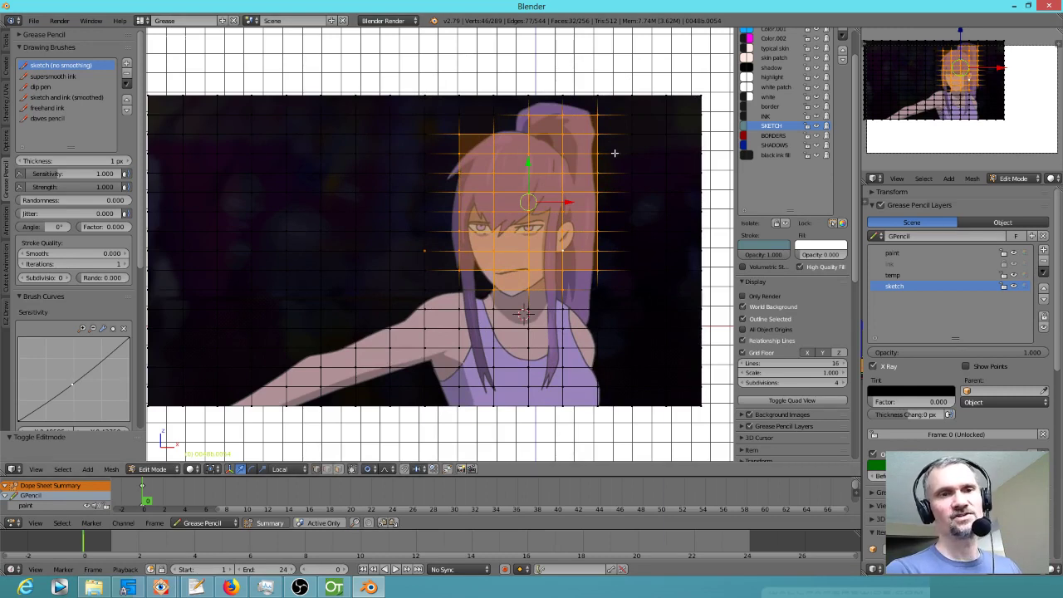
# Close Blender 2.79 without saving and switch to the opening scene video edit in Blender 2.80.
pyautogui.click(1051, 6)
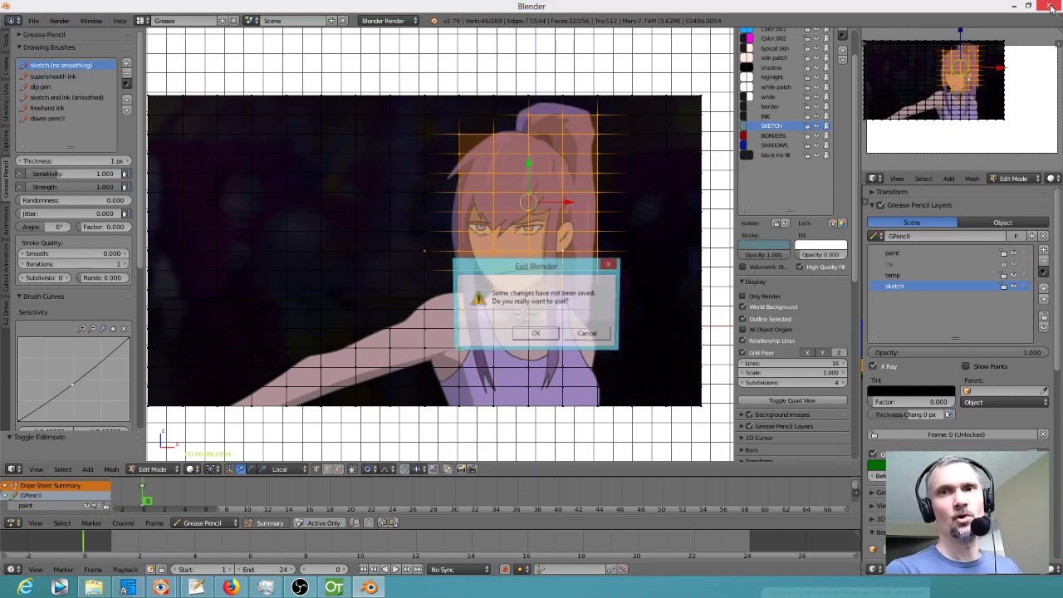
pyautogui.click(540, 334)
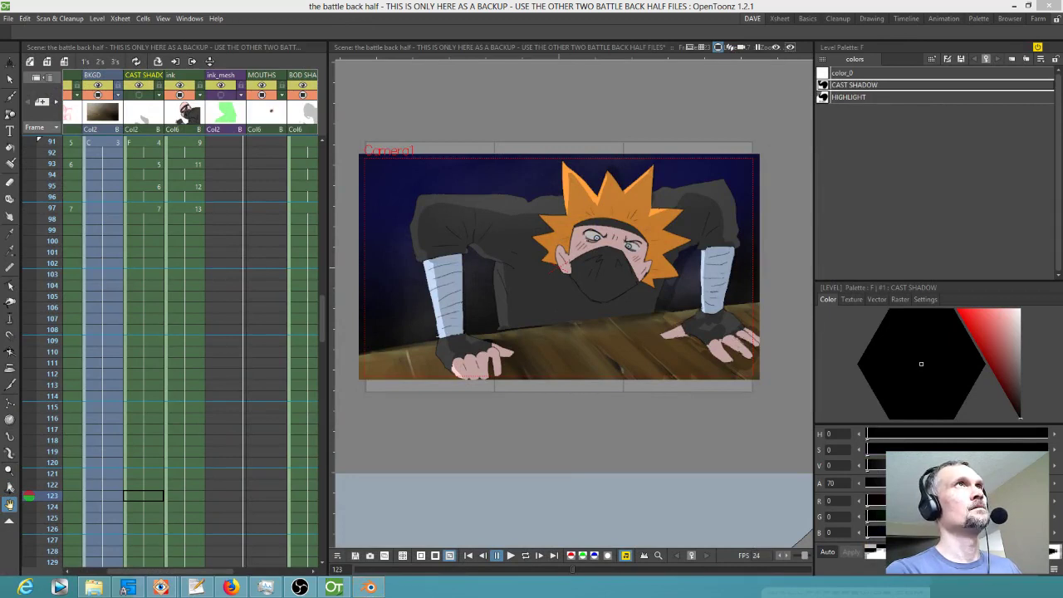
pyautogui.hotkey('alt', 'Tab')
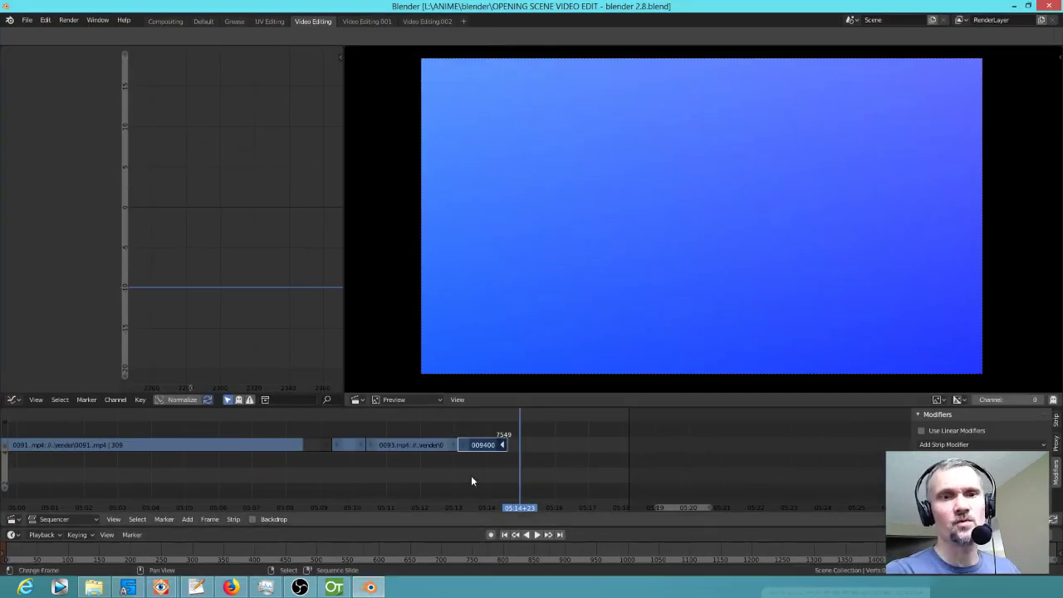
# Play and scrub through the start of the 0094 clip to examine the trembling arms.
pyautogui.click(496, 496)
pyautogui.press('space')
pyautogui.moveTo(495, 497); pyautogui.dragTo(451, 499)
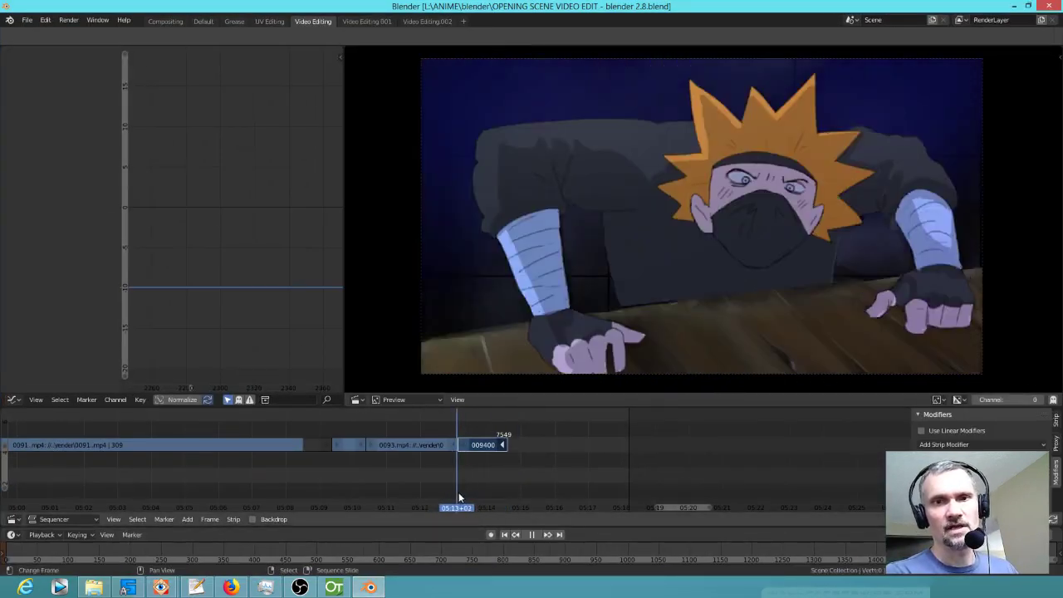
pyautogui.press('space')
pyautogui.scroll(2, 489, 491)
pyautogui.scroll(-1, 728, 145)
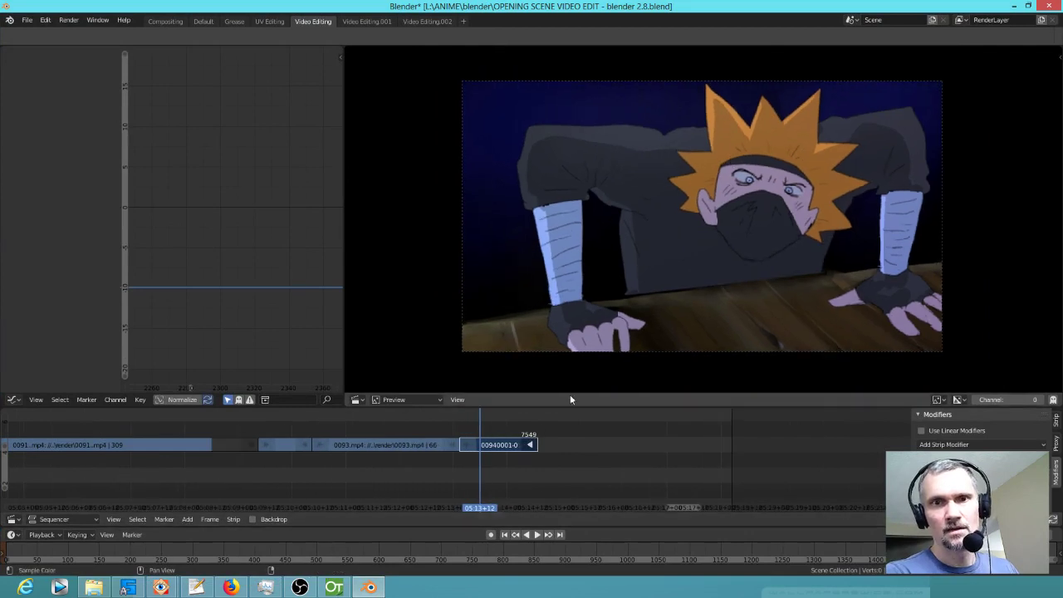
pyautogui.press('space')
pyautogui.moveTo(497, 483)
pyautogui.mouseDown()
pyautogui.moveTo(472, 483)
pyautogui.moveTo(488, 482)
pyautogui.mouseUp()
pyautogui.press('space')
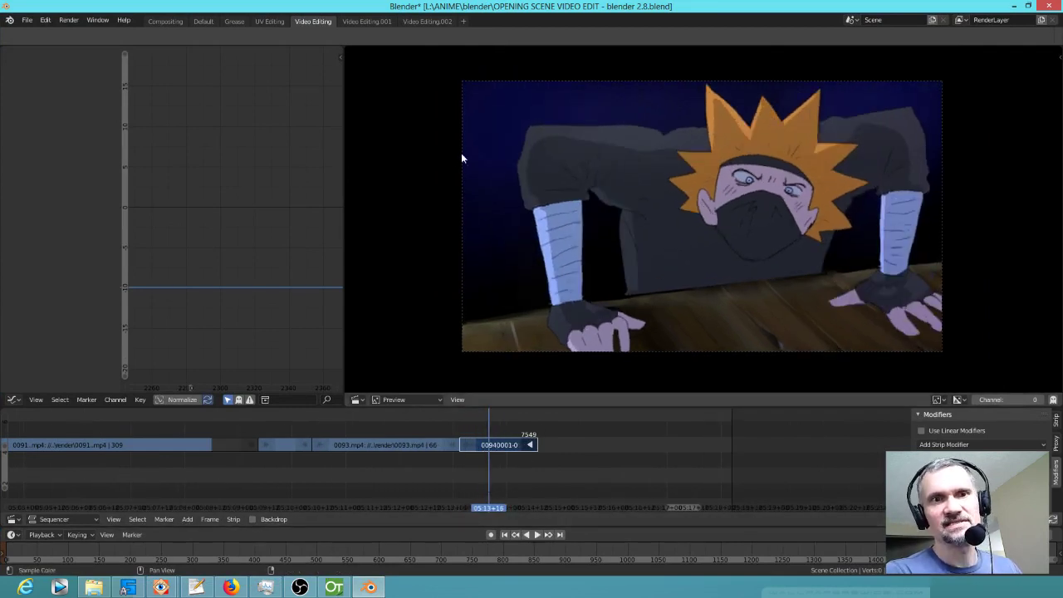
# Replay the cut from the end of the 0093 strip into the 0094 clip and scrub to 05:13+22.
pyautogui.click(469, 479)
pyautogui.press('space')
pyautogui.moveTo(488, 482); pyautogui.dragTo(425, 481)
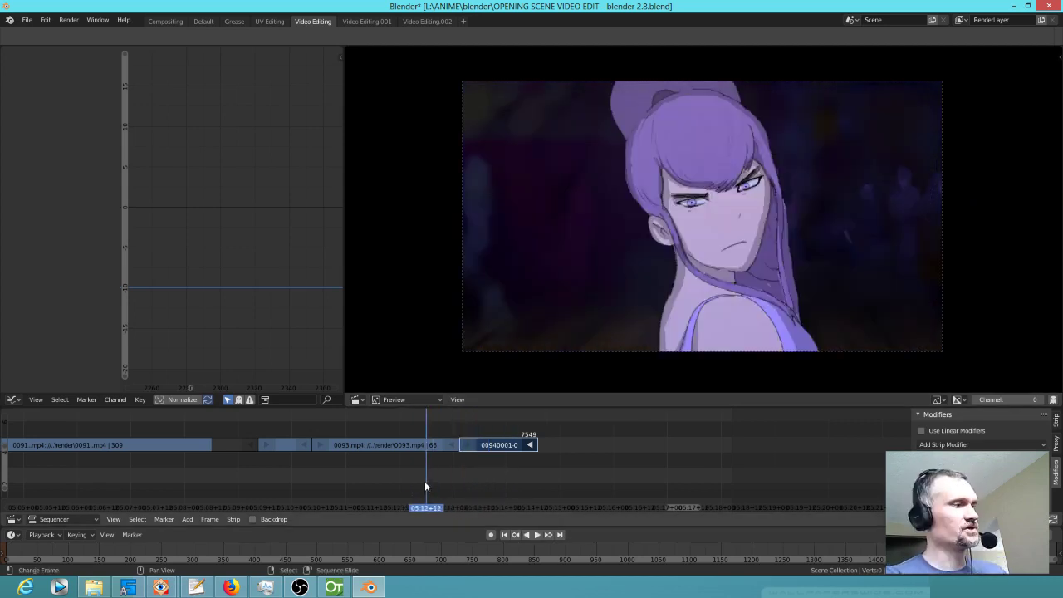
pyautogui.press('space')
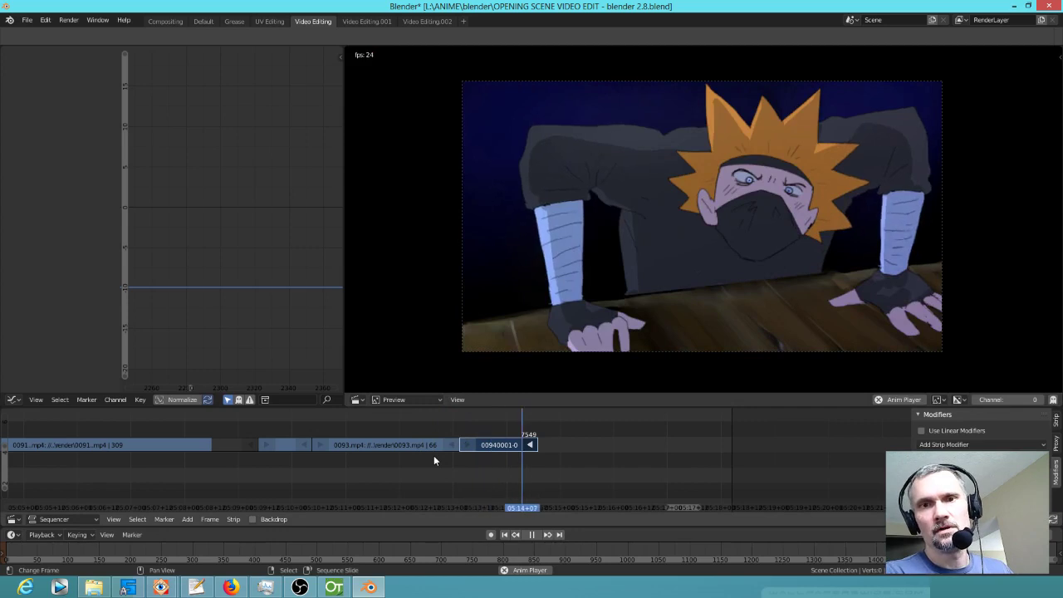
pyautogui.click(441, 481)
pyautogui.moveTo(441, 480); pyautogui.dragTo(504, 486)
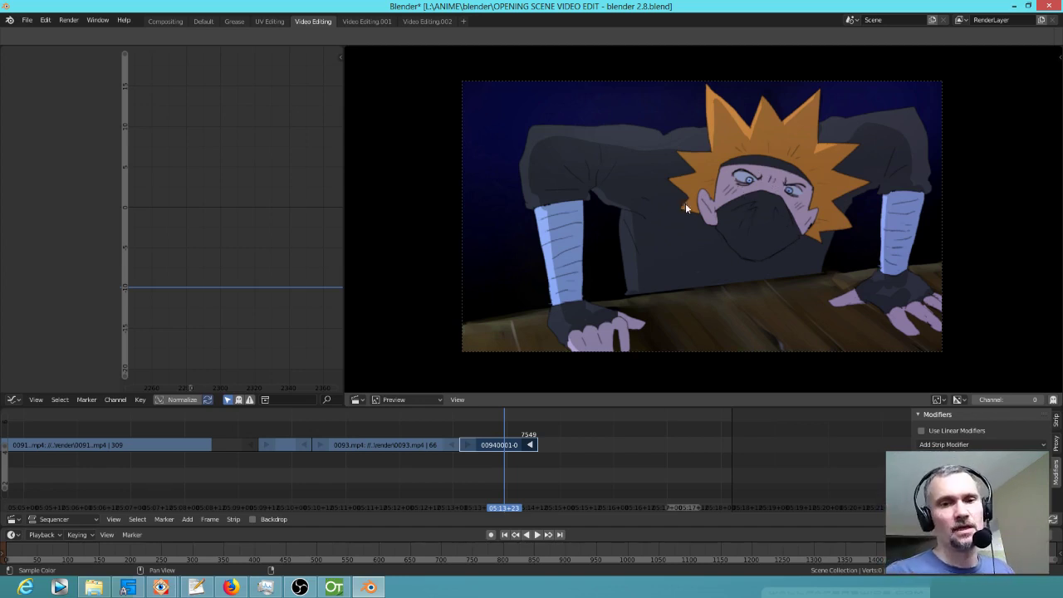
pyautogui.moveTo(497, 496)
pyautogui.mouseDown()
pyautogui.moveTo(405, 493)
pyautogui.moveTo(503, 496)
pyautogui.mouseUp()
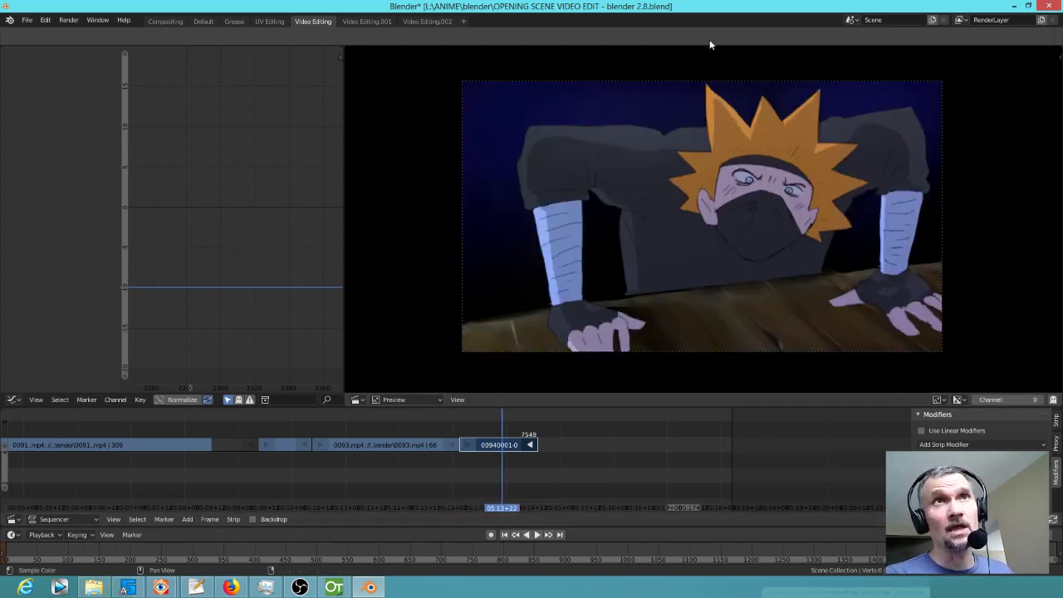